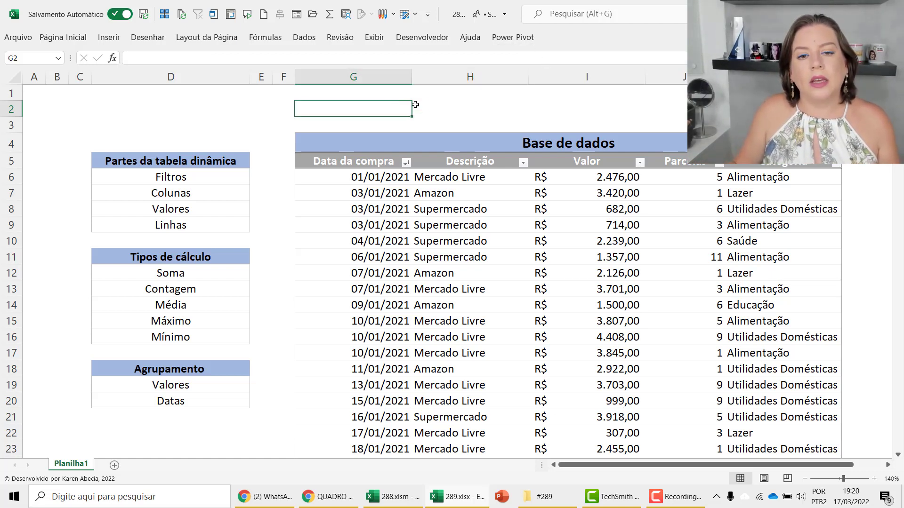
left_click(430, 108)
left_click(399, 112)
left_click(401, 122)
left_click(399, 109)
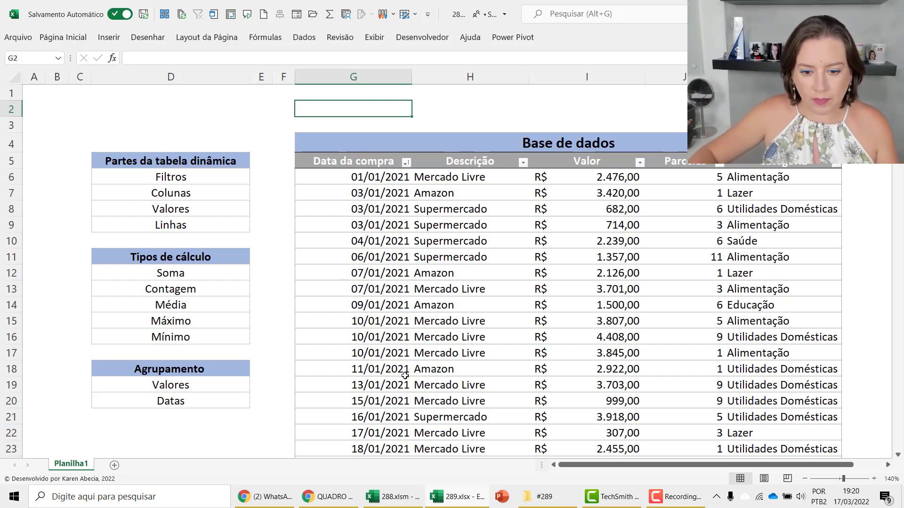
left_click(673, 497)
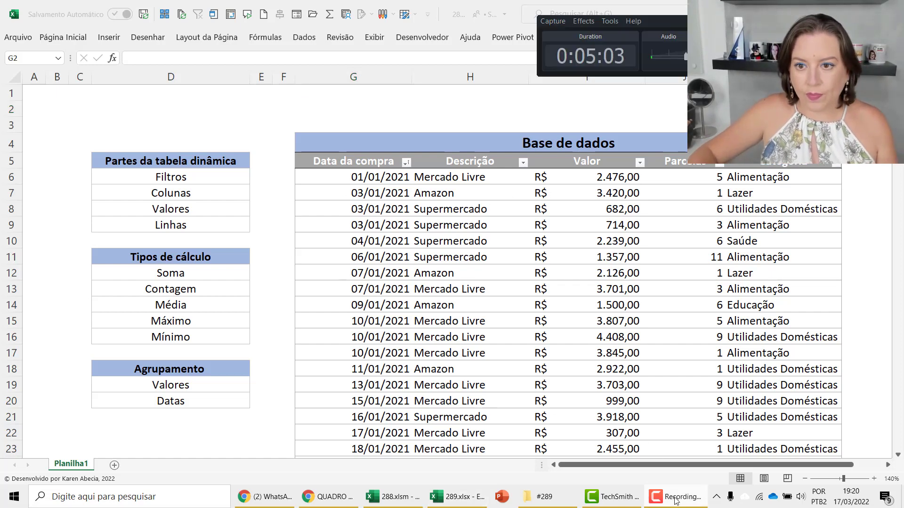
left_click(676, 499)
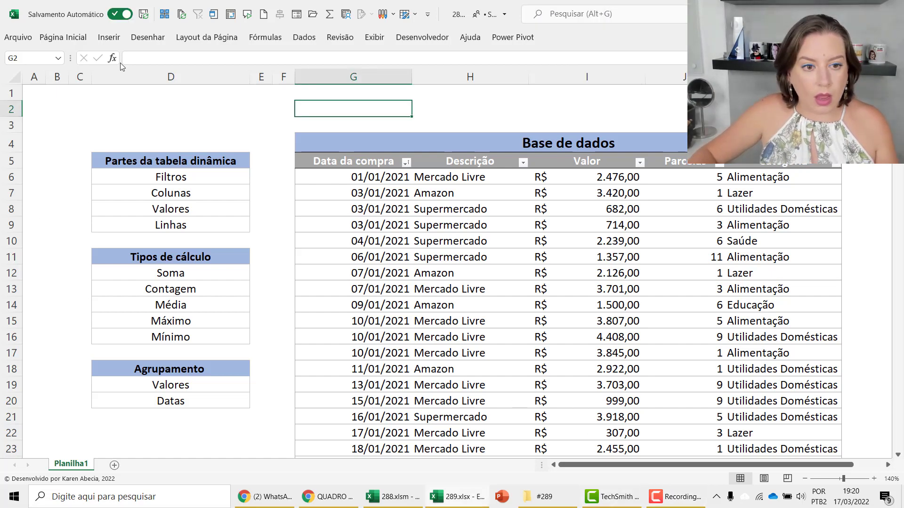
- Review the pivot table topic lists in column D and the column headings of the Base de dados table
left_click(124, 124)
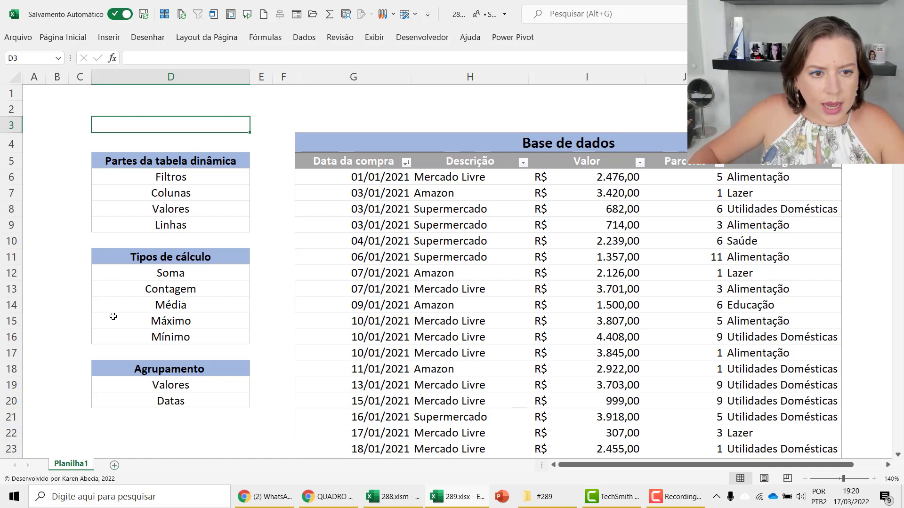
left_click_drag(127, 164, 196, 421)
left_click(196, 422)
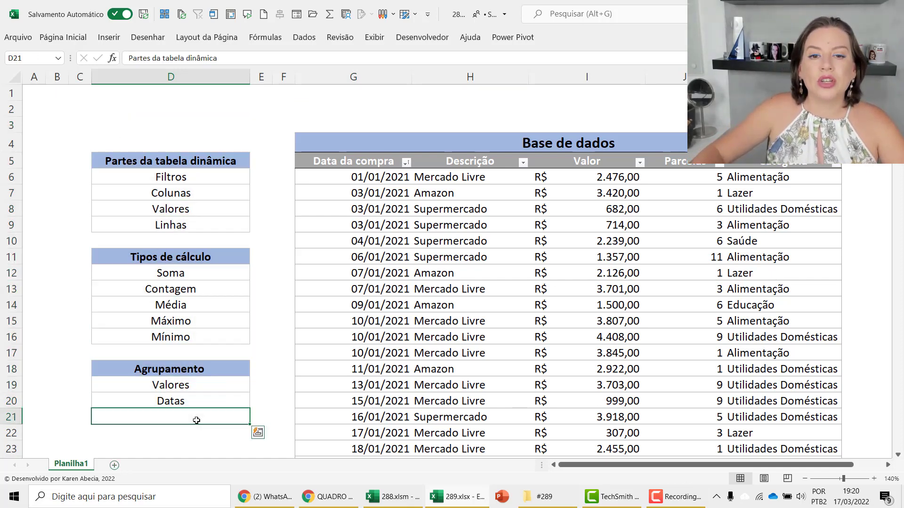
left_click(888, 465)
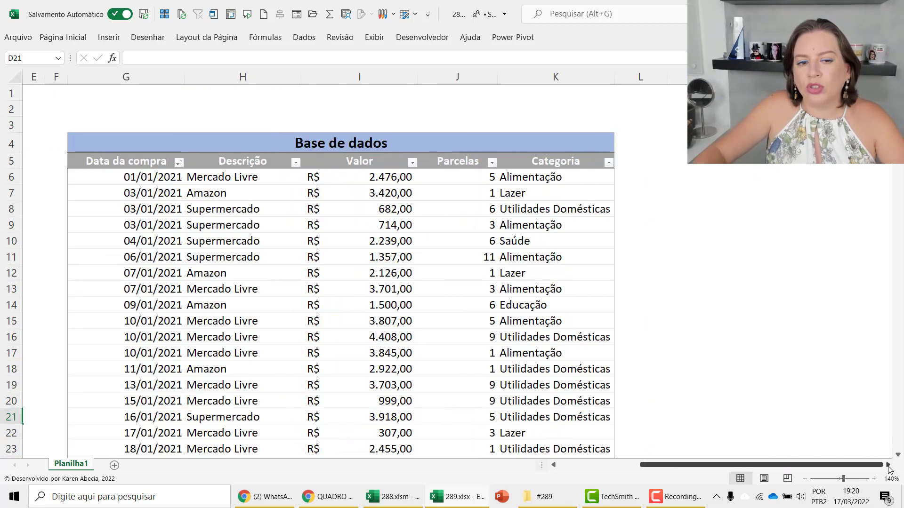
left_click(679, 188)
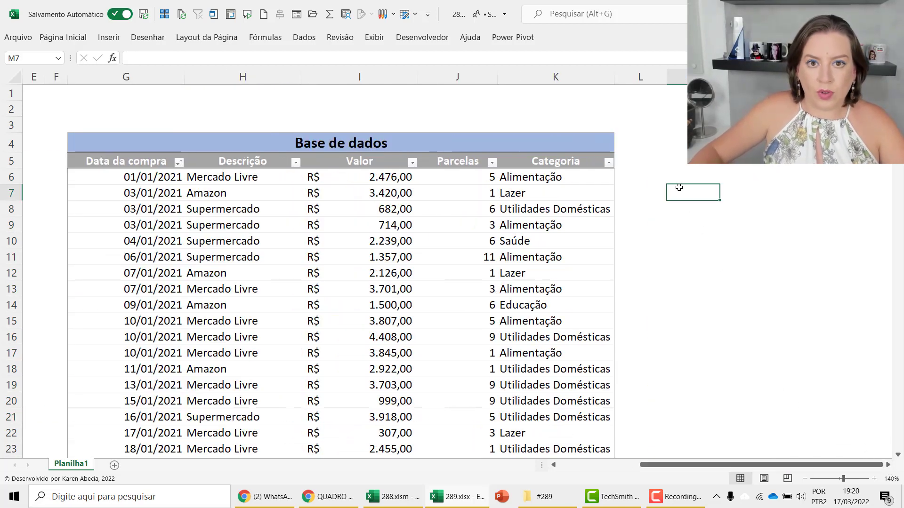
left_click_drag(119, 162, 529, 161)
left_click_drag(160, 161, 514, 166)
left_click(518, 178)
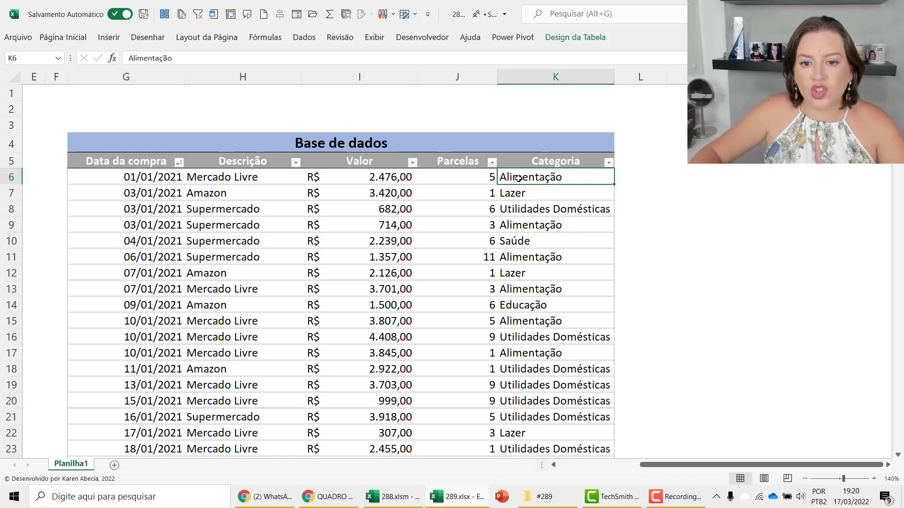
left_click(501, 267)
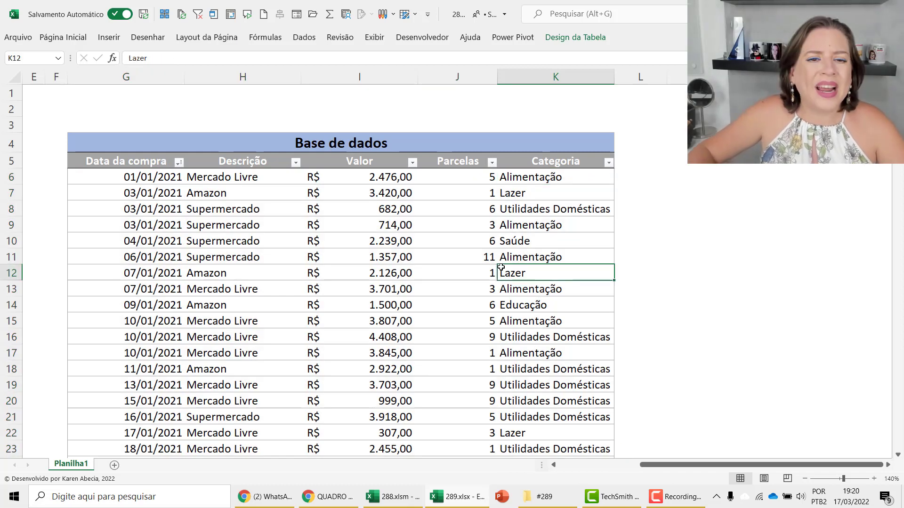
- Enlarge the worksheet zoom to 160% with the Base de dados table in view
left_click(888, 467)
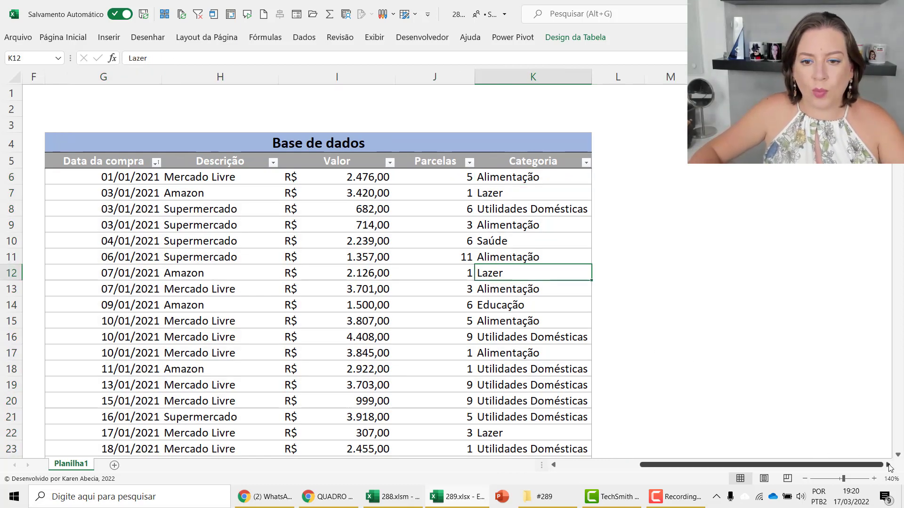
left_click(874, 478)
left_click(874, 479)
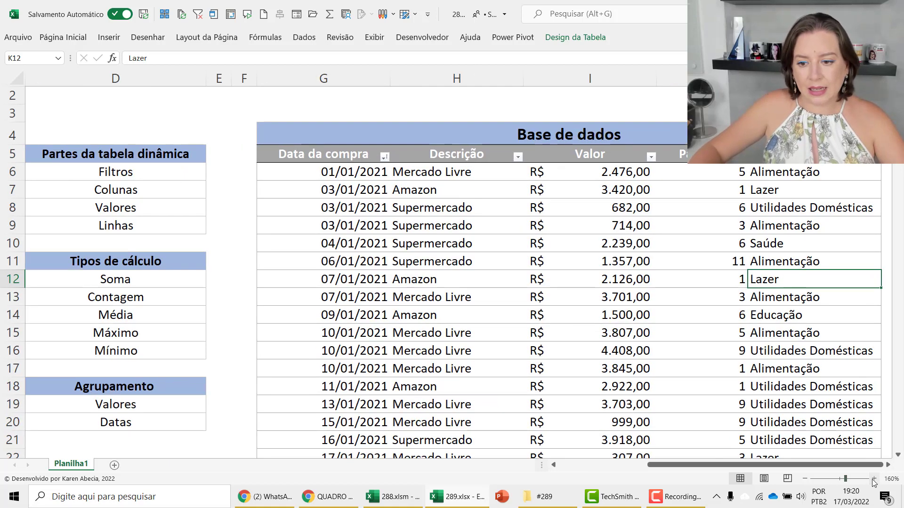
left_click(891, 466)
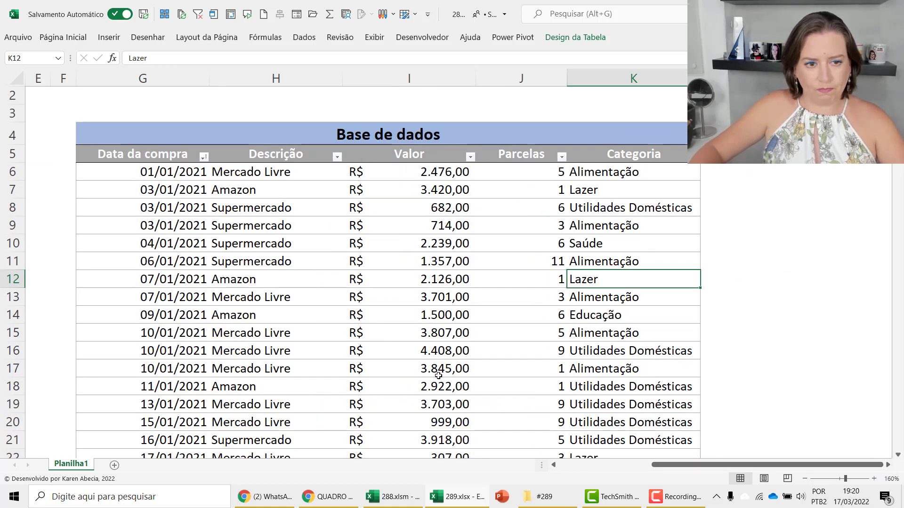
left_click_drag(207, 131, 277, 207)
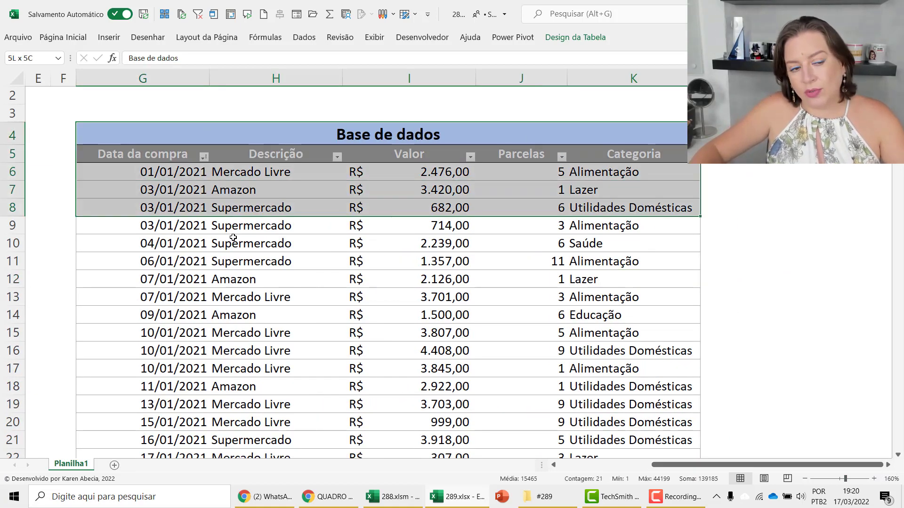
left_click(277, 261)
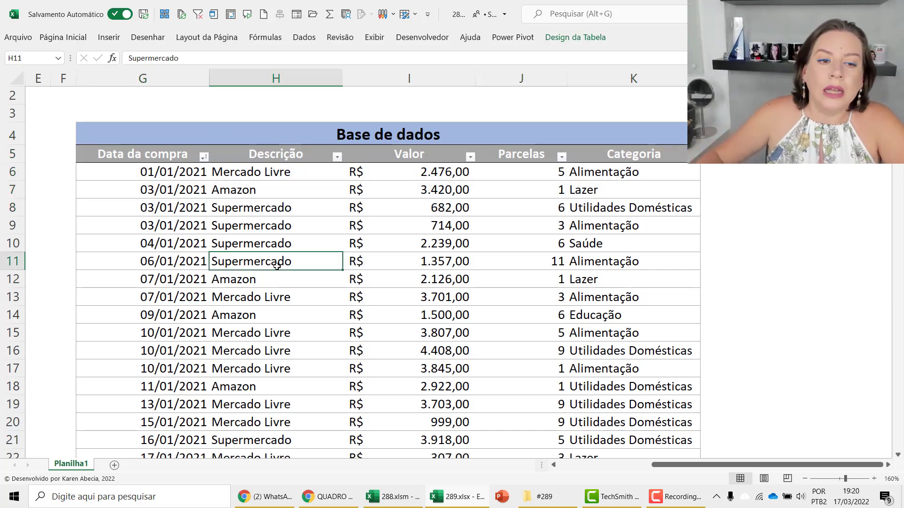
- Examine the first record under each heading of the table, from Data da compra through Categoria
left_click(119, 175)
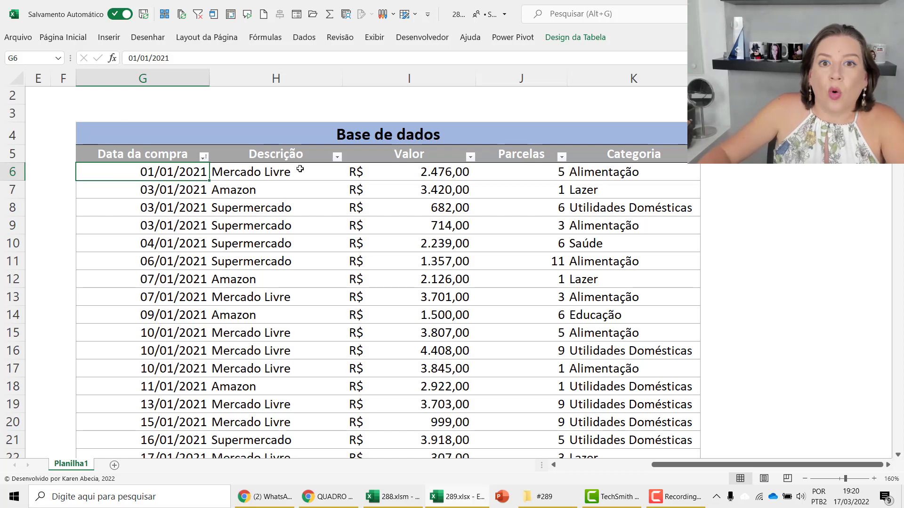
left_click(158, 161)
left_click_drag(159, 160, 160, 173)
left_click_drag(308, 161, 306, 174)
left_click(306, 173)
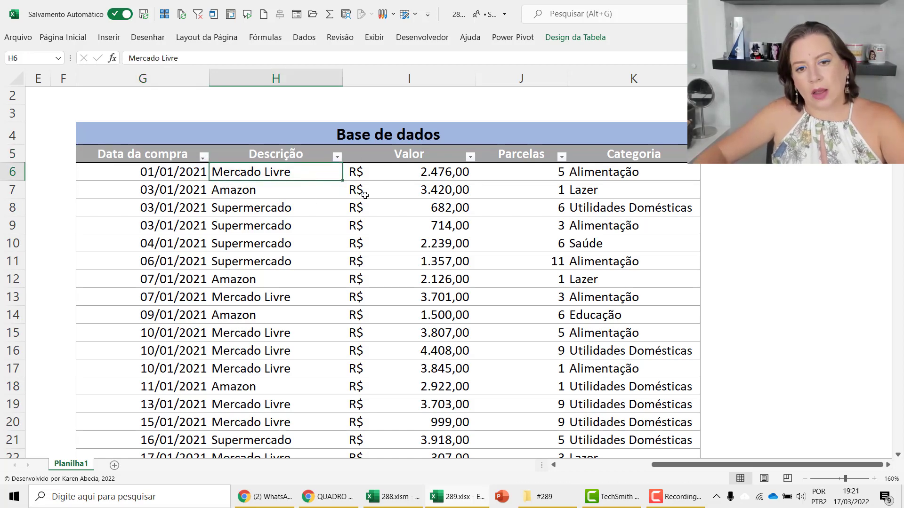
left_click(388, 168)
left_click_drag(487, 159, 493, 170)
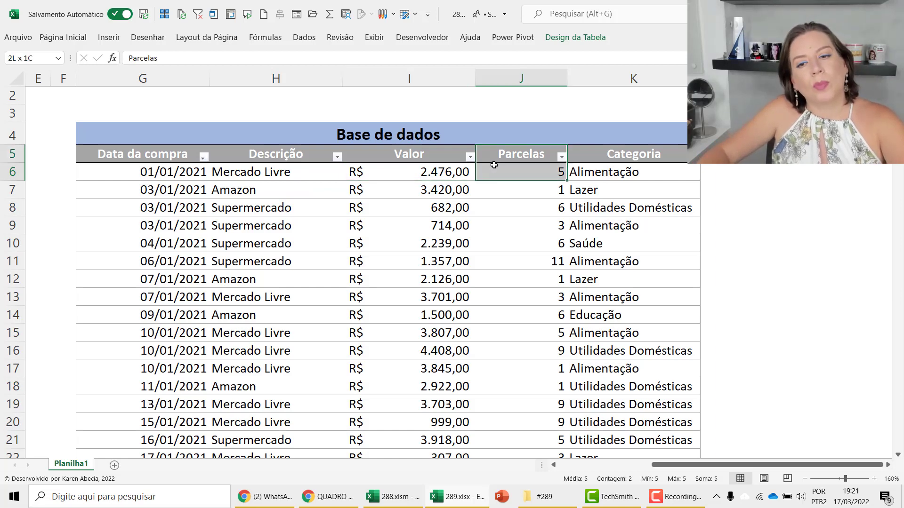
left_click_drag(633, 155, 635, 170)
left_click(636, 174)
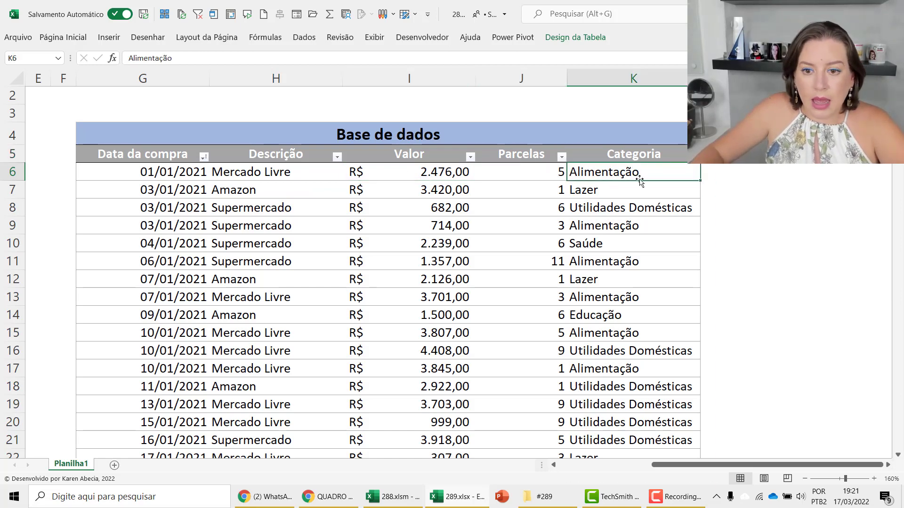
- Compare the repeated Alimentação entries in the Categoria column and check the first Parcelas value
left_click(613, 226)
left_click(608, 261)
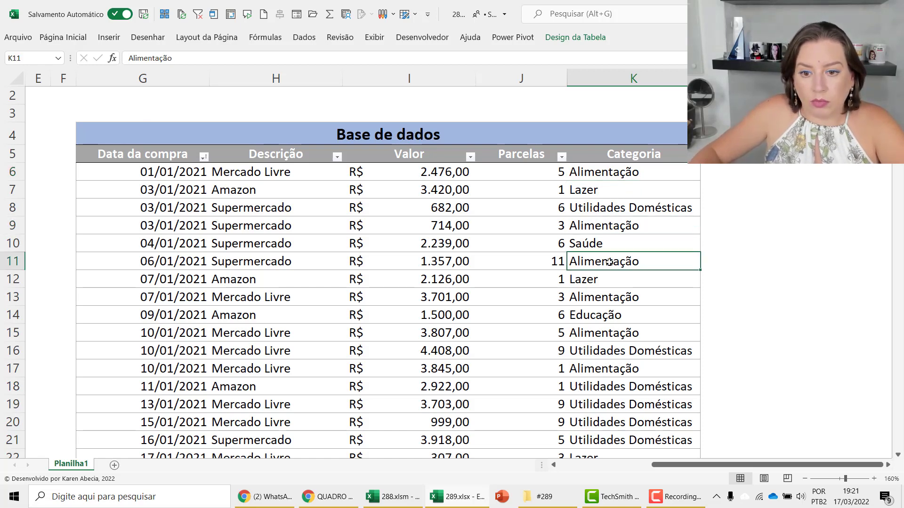
left_click(594, 173)
left_click(598, 225)
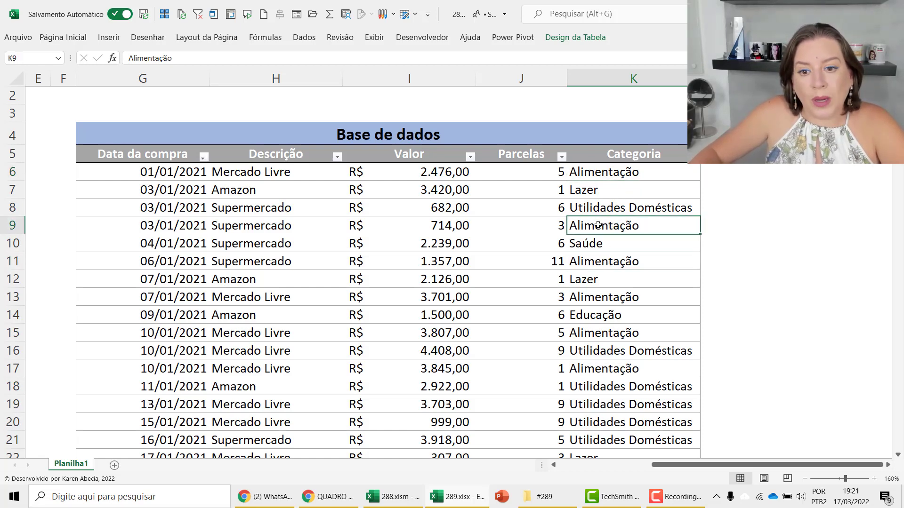
left_click(588, 258)
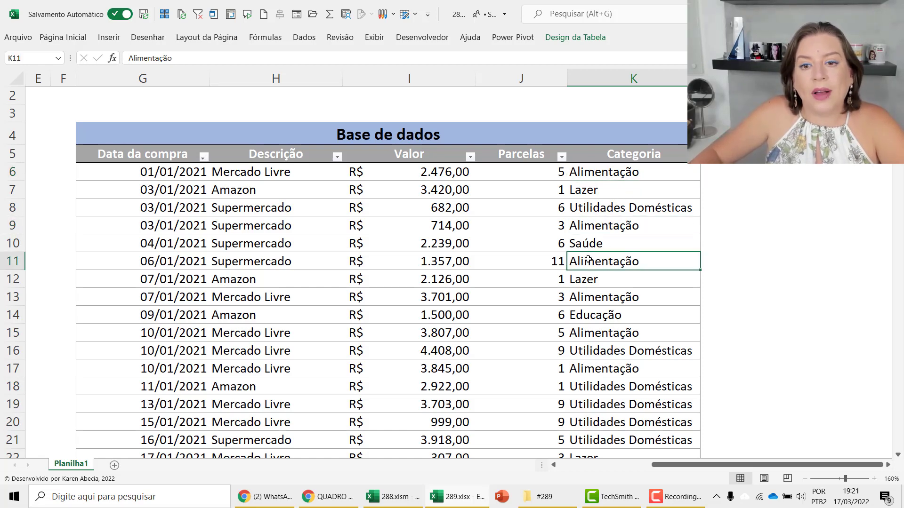
left_click(537, 174)
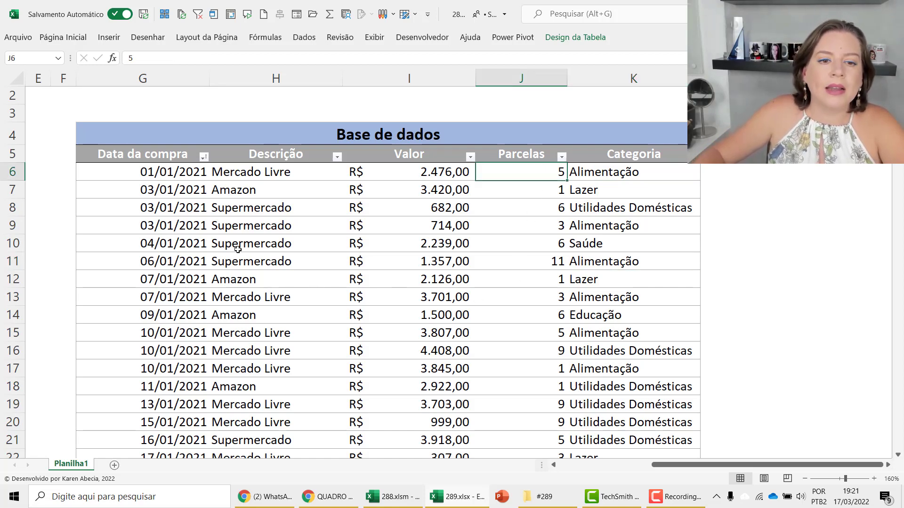
- Examine the repeated Supermercado entries in the Descrição column along with their dates, values and categories
left_click_drag(262, 210, 266, 260)
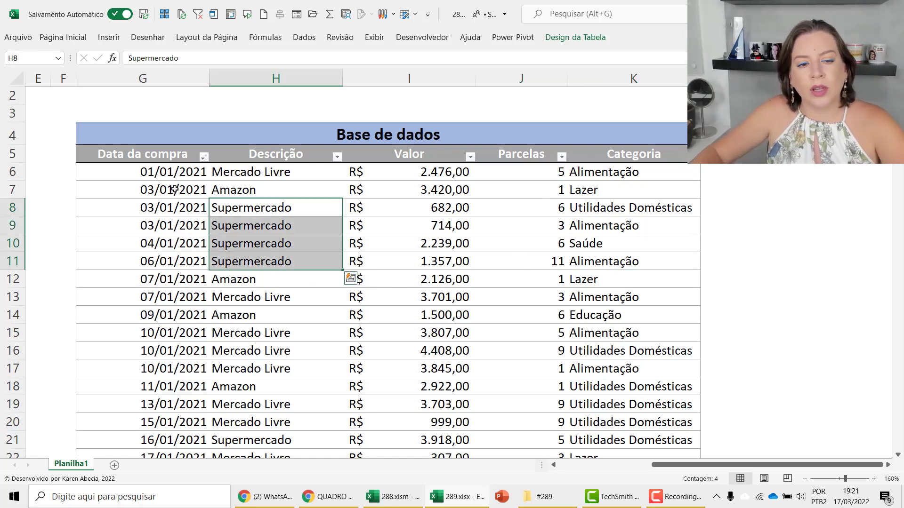
left_click_drag(163, 155, 202, 211)
left_click(287, 206)
left_click(450, 245)
left_click(618, 234)
left_click(628, 298)
left_click(490, 327)
left_click(460, 317)
left_click(321, 255)
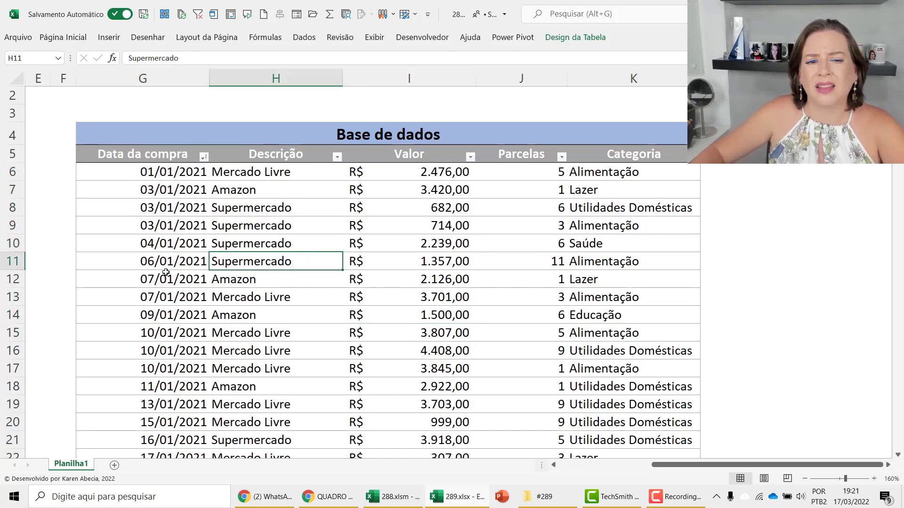
left_click(165, 273)
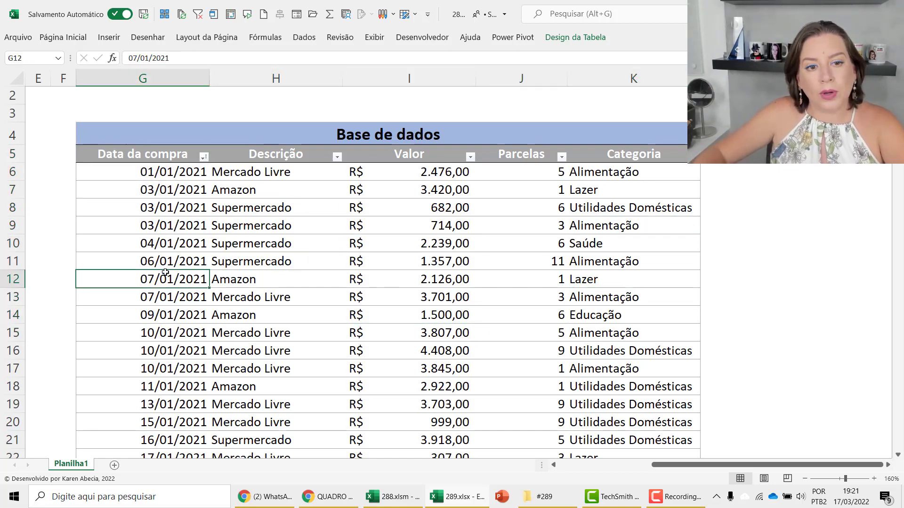
- Look through the purchase records across all columns, including the rows further down the table
left_click_drag(144, 172, 626, 296)
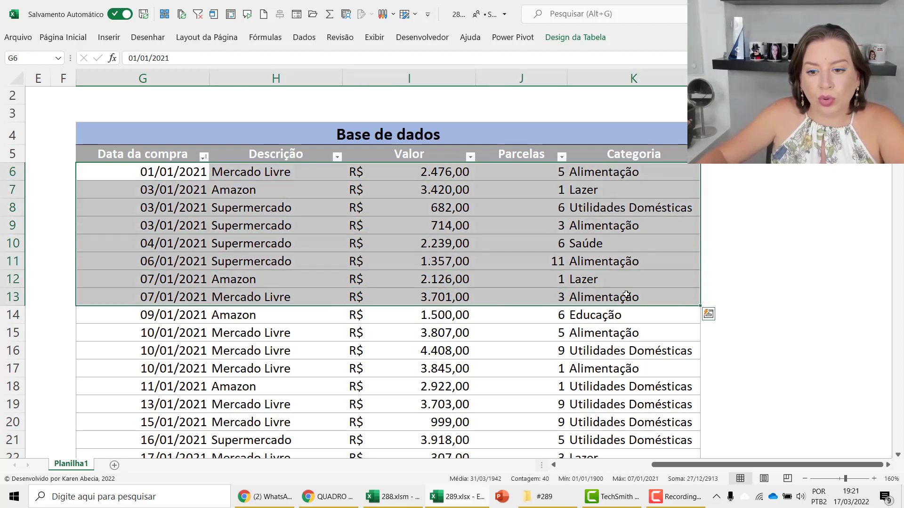
left_click(628, 259)
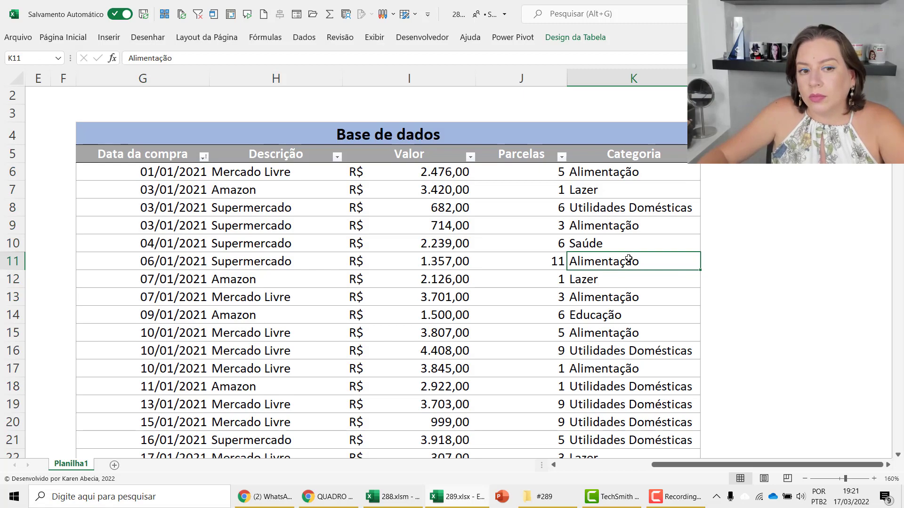
left_click(627, 245)
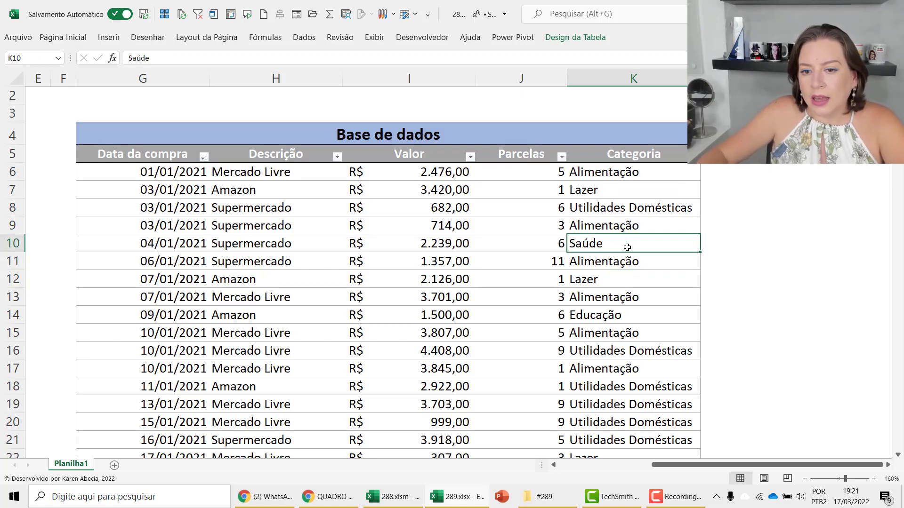
scroll(388, 272, "down", 20)
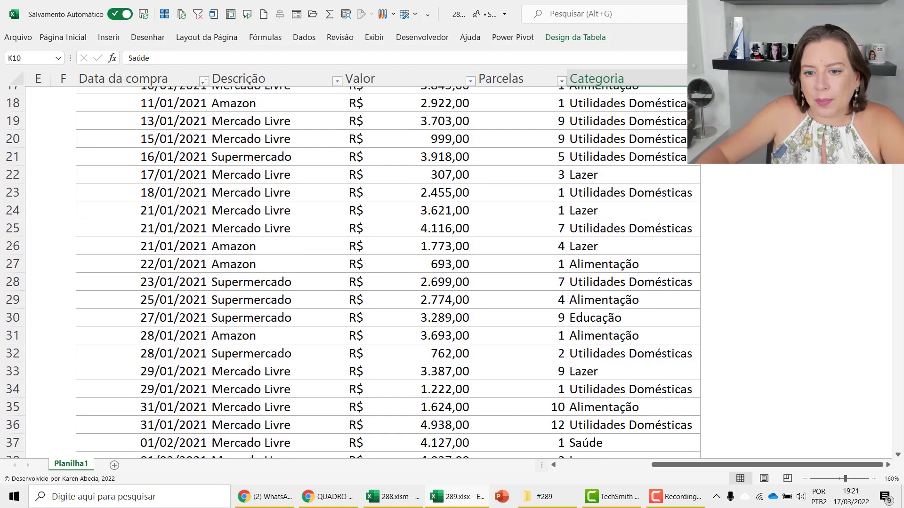
scroll(388, 272, "up", 20)
left_click(587, 225)
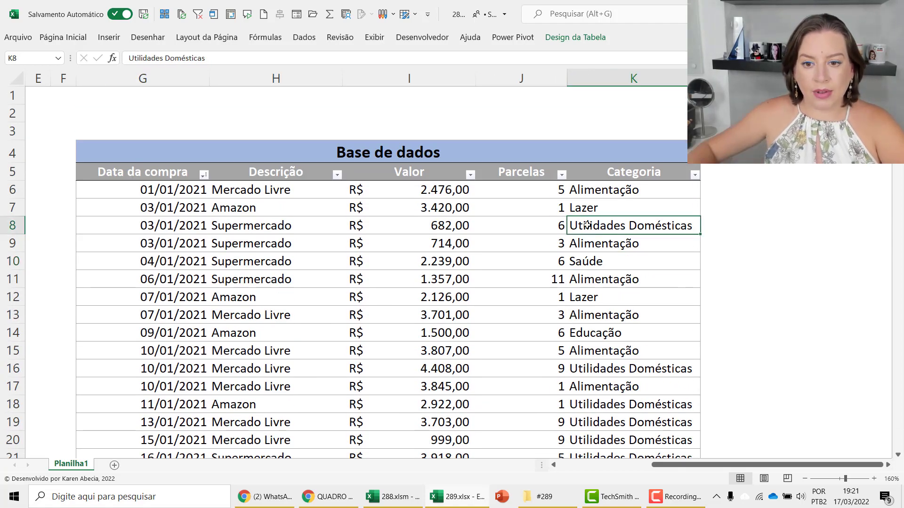
left_click_drag(151, 192, 626, 347)
left_click(611, 372)
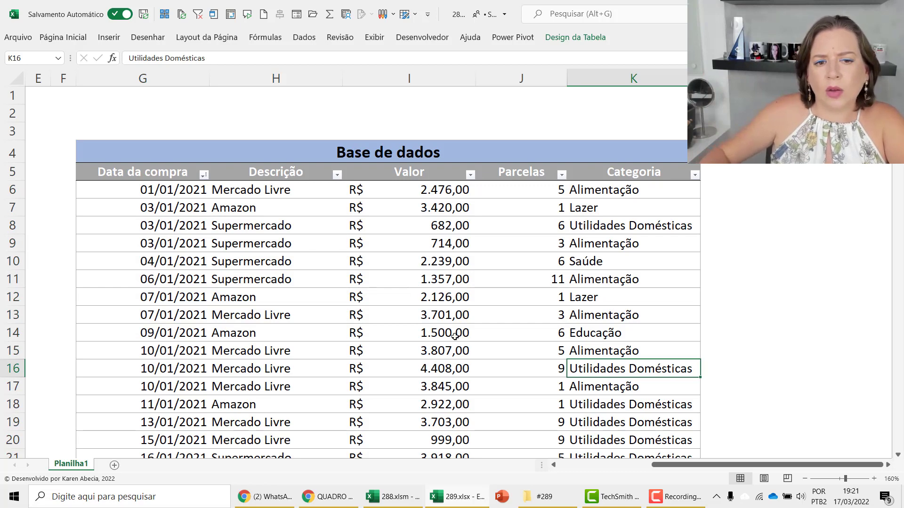
- Examine the Descrição, Valor, Parcelas, Data da compra and Categoria entries as data to summarize
left_click_drag(306, 192, 303, 370)
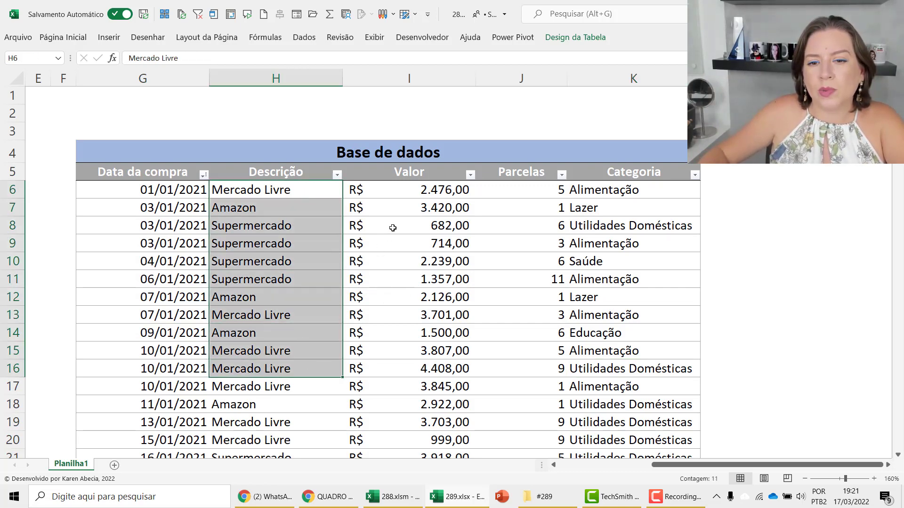
left_click_drag(391, 226, 400, 262)
left_click_drag(292, 243, 291, 280)
left_click_drag(464, 197, 524, 366)
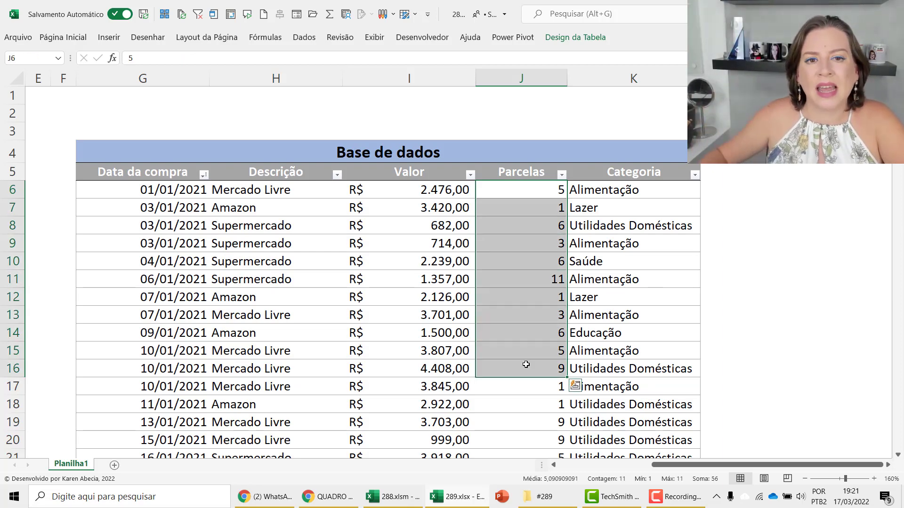
left_click_drag(180, 196, 210, 284)
left_click(652, 265)
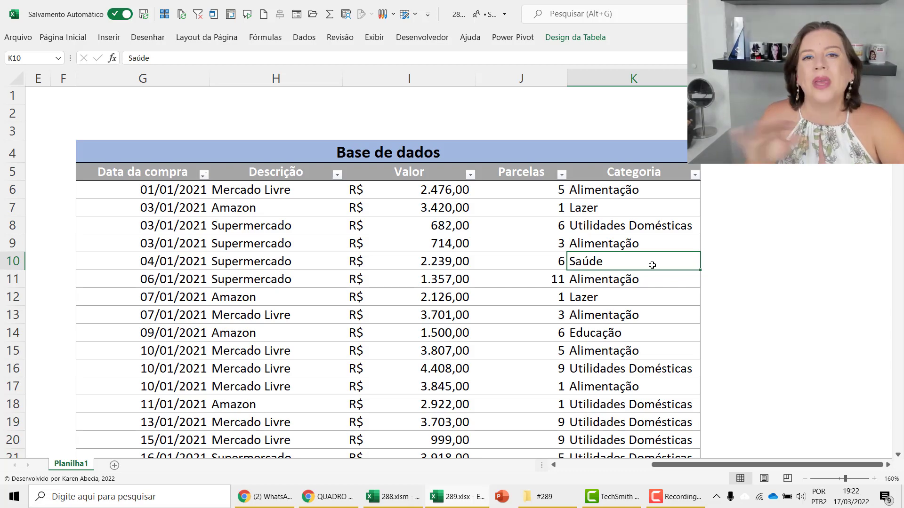
left_click(600, 229)
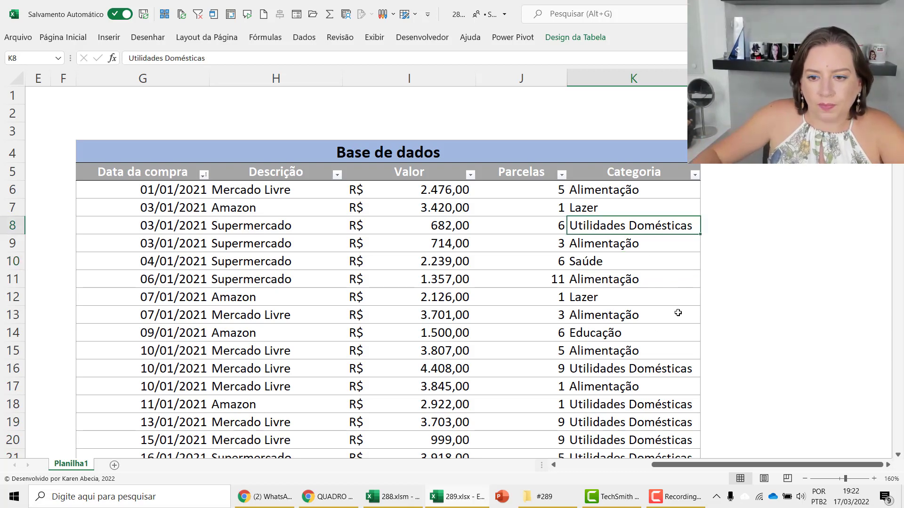
- Look over the Parcelas, Descrição, Valor and Categoria entries in the first rows of the purchase table
left_click(532, 319)
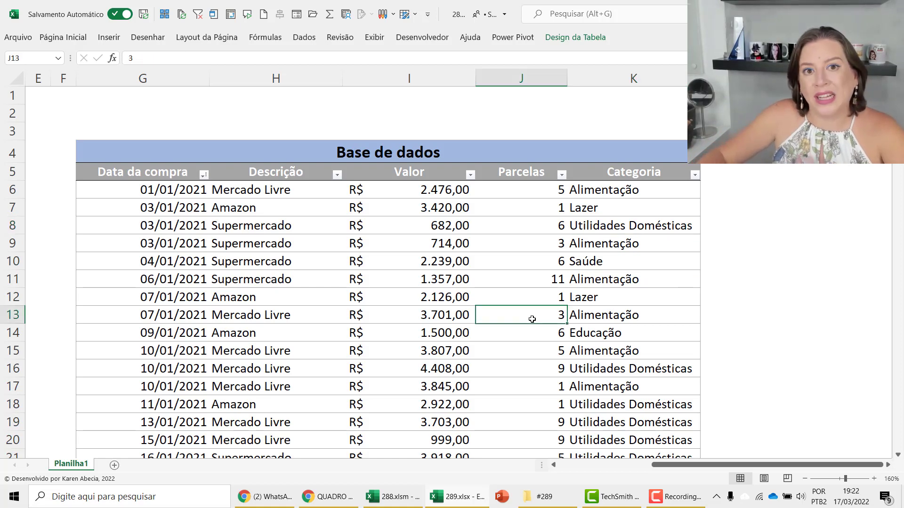
left_click(384, 302)
left_click(242, 247)
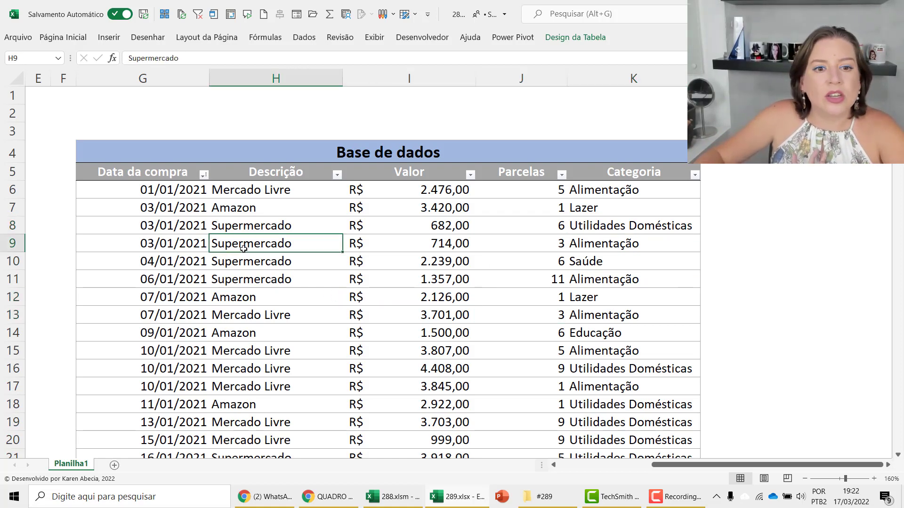
left_click(61, 41)
left_click(378, 232)
left_click(261, 221)
left_click(304, 280)
left_click_drag(149, 175, 633, 262)
left_click(622, 312)
left_click(438, 260)
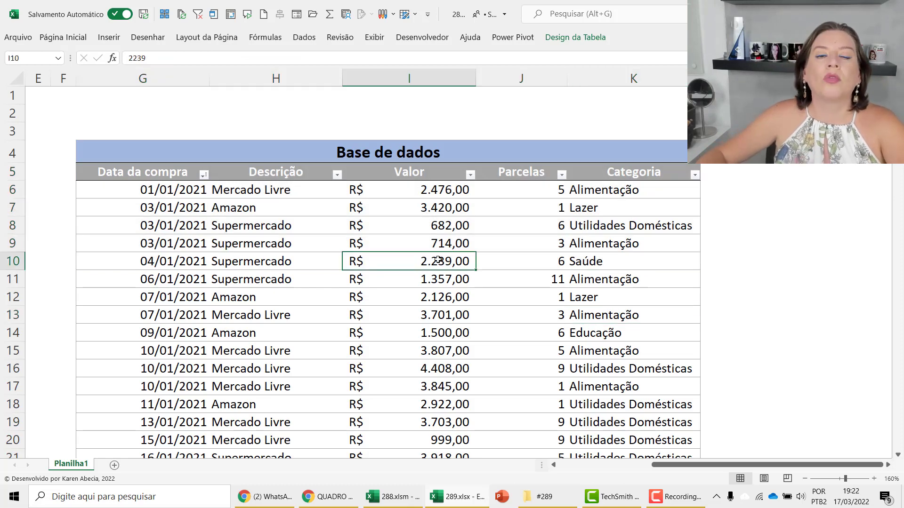
left_click(441, 212)
left_click(432, 242)
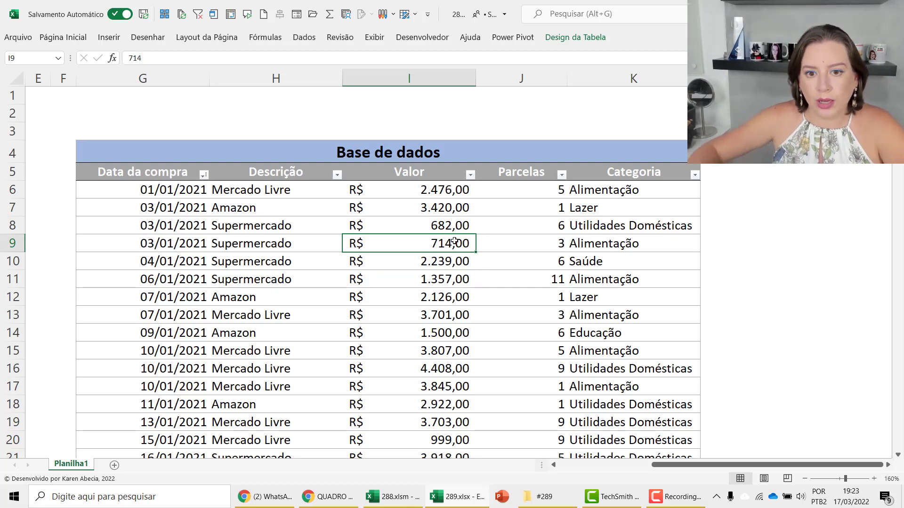
left_click(500, 230)
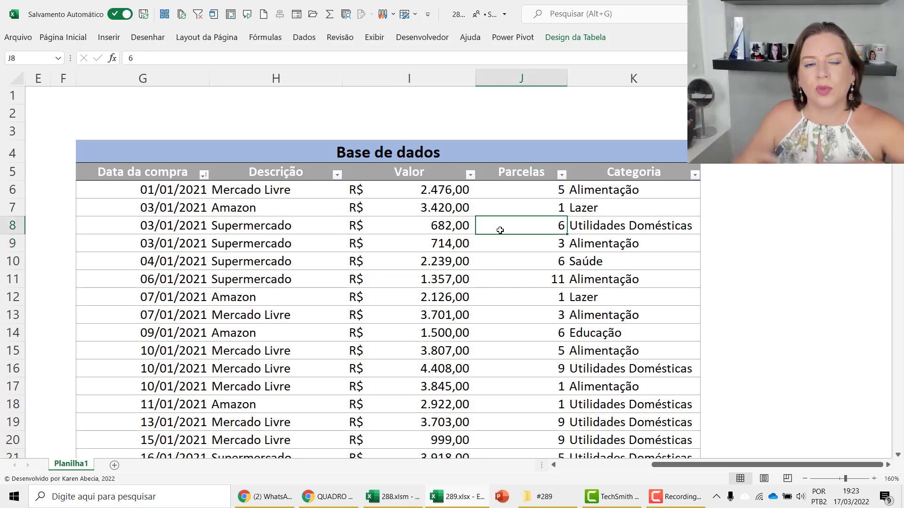
left_click(600, 196)
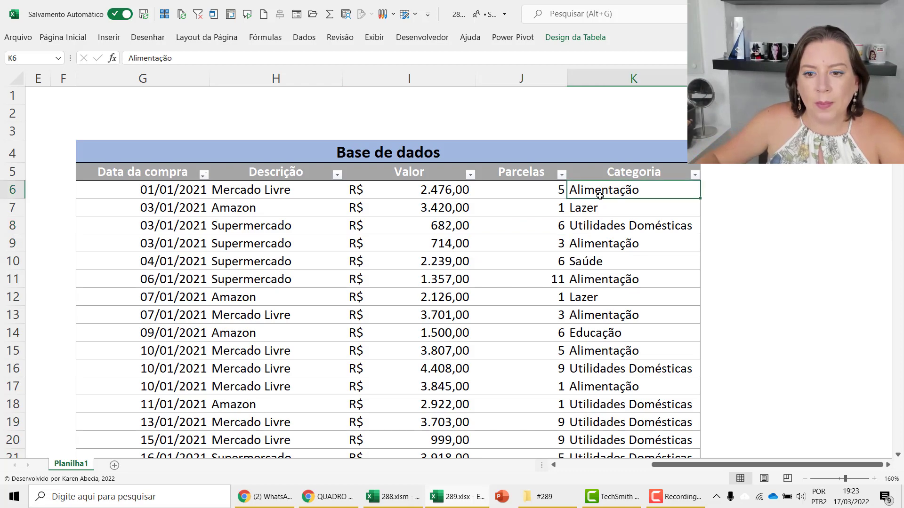
left_click(632, 221)
- Rename the purchase table as compras
left_click(470, 261)
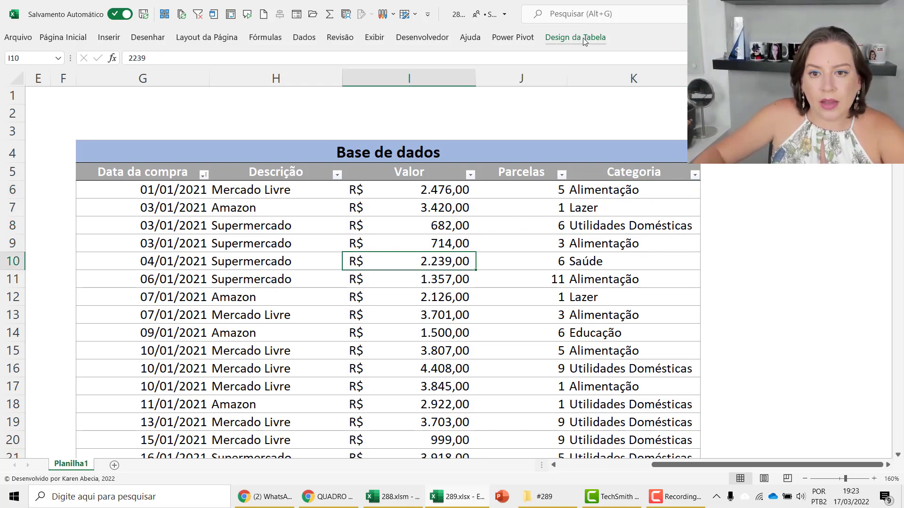
left_click(585, 42)
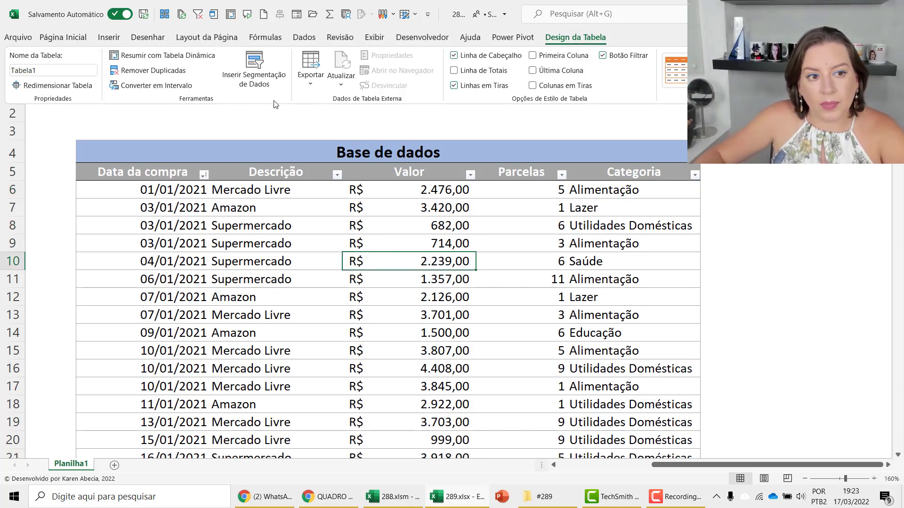
left_click(42, 71)
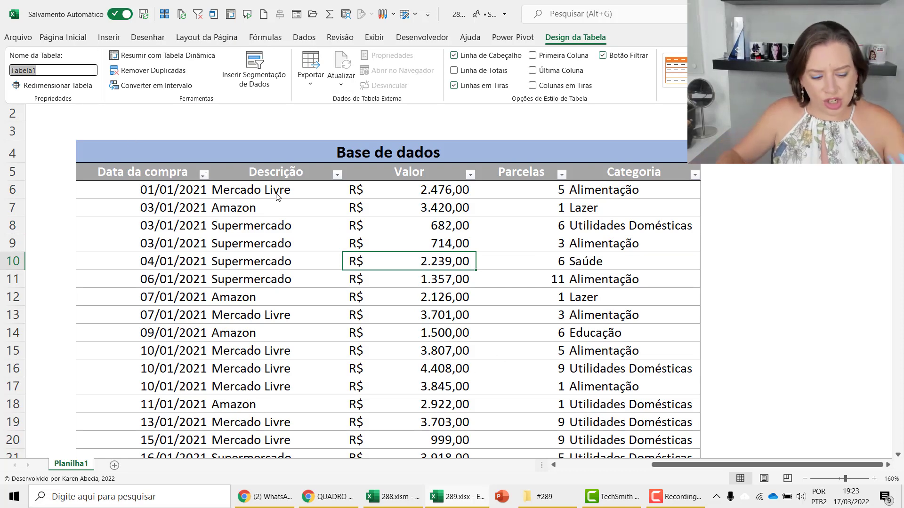
type("compras")
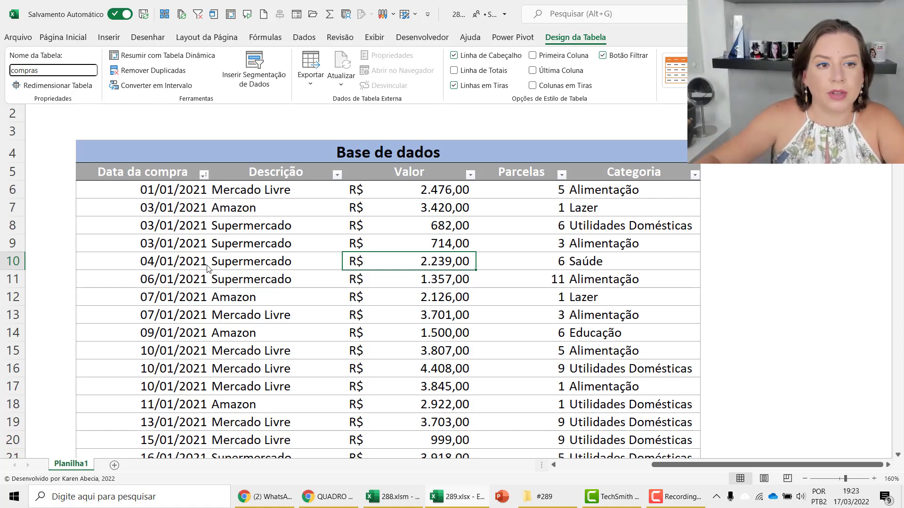
key("Return")
- Check the table's name in its design settings and compare selecting cells inside and outside the table
left_click(365, 302)
left_click(441, 334)
left_click(372, 262)
left_click(575, 38)
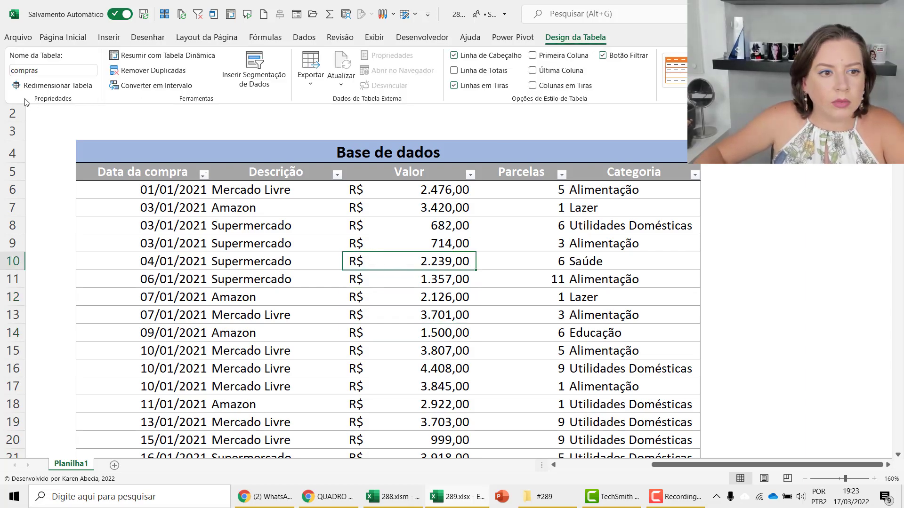
left_click(445, 261)
left_click(485, 225)
left_click(765, 156)
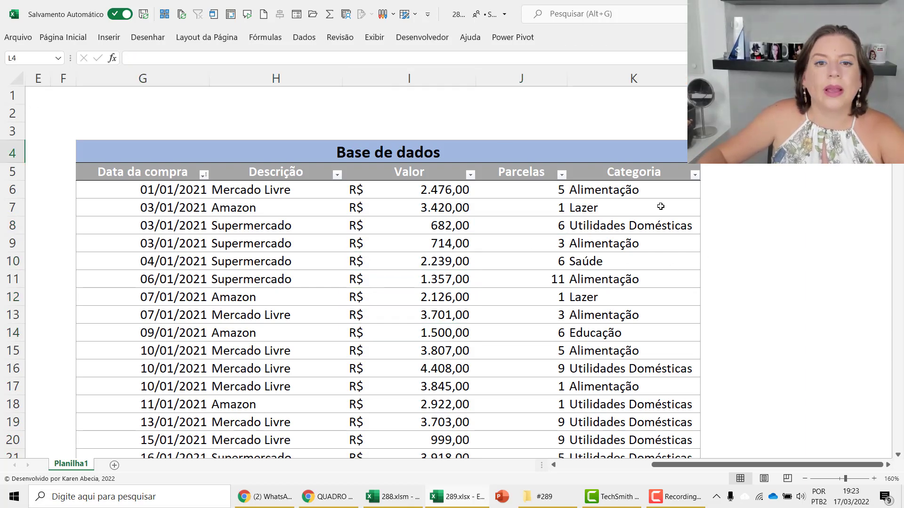
left_click(136, 299)
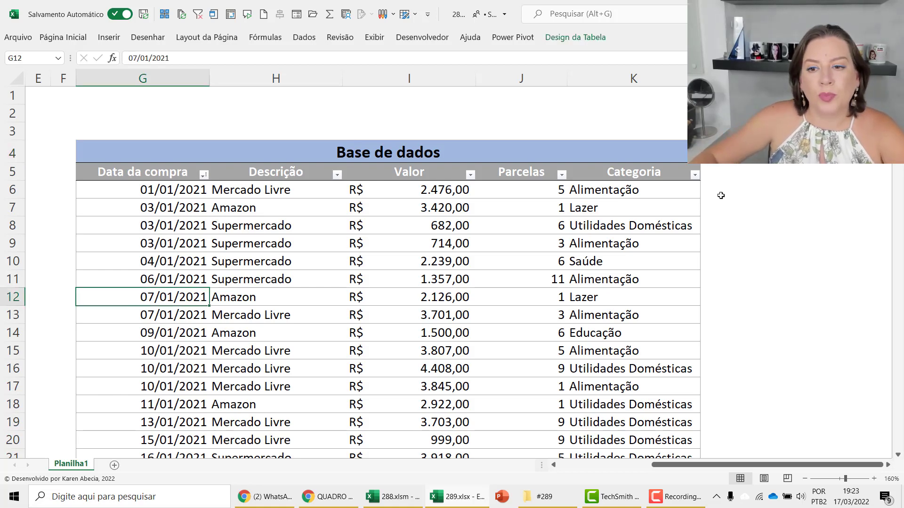
- Show the worksheet gridlines in the empty area beside the Categoria column
left_click(768, 174)
left_click(806, 212)
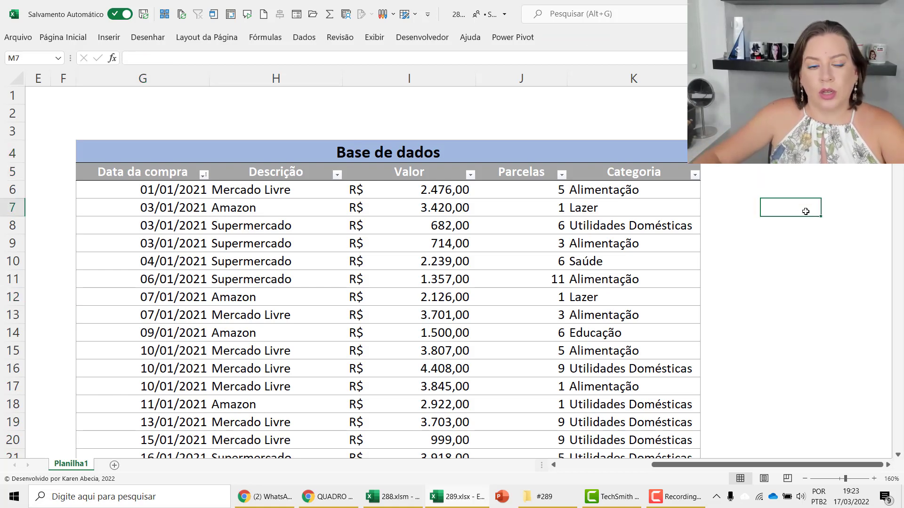
left_click(888, 465)
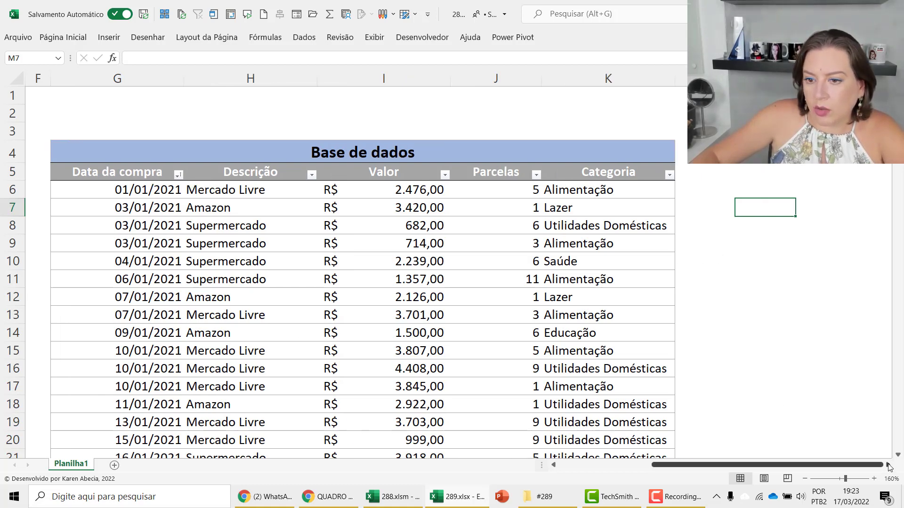
left_click(888, 465)
left_click(888, 465)
left_click(889, 465)
left_click(889, 466)
left_click(459, 207)
left_click(414, 144)
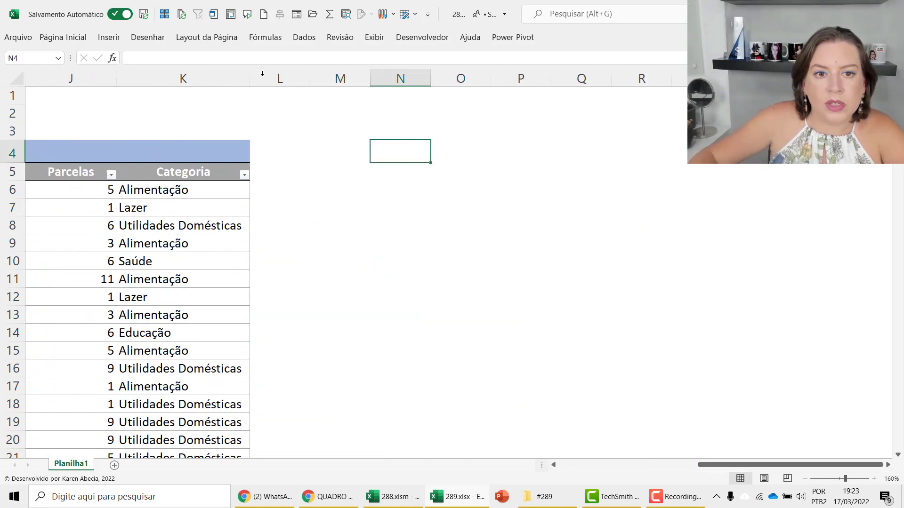
left_click(375, 37)
- Start a pivot table from a table or range, placed in the existing sheet at cell N5
left_click(391, 208)
left_click(415, 171)
left_click(453, 149)
left_click(426, 192)
left_click(418, 170)
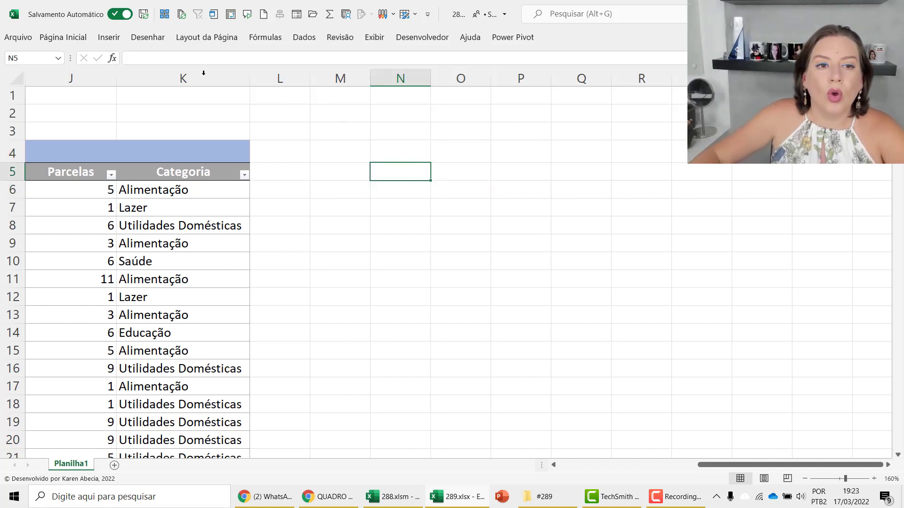
left_click(118, 39)
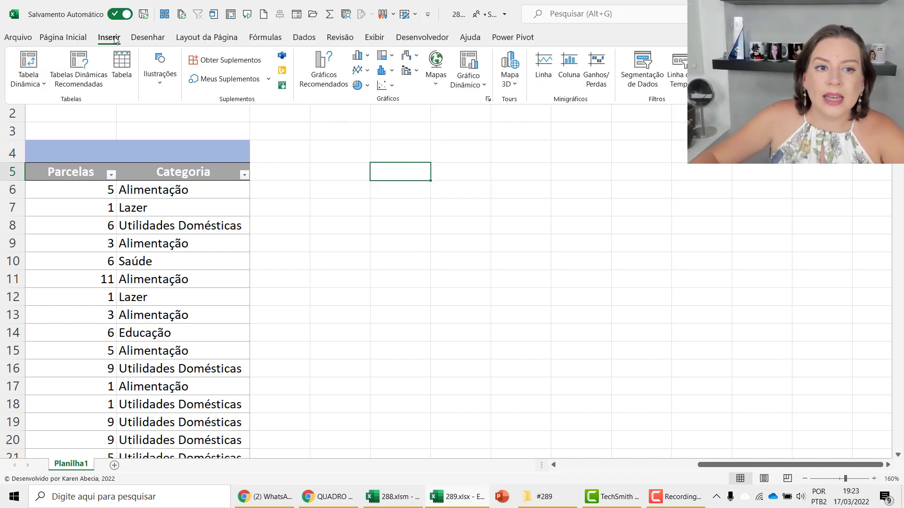
left_click(35, 90)
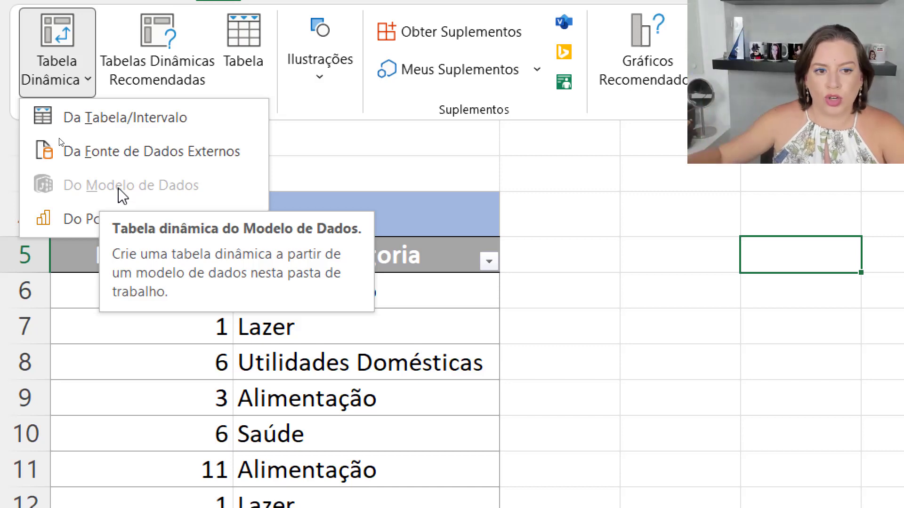
left_click(150, 126)
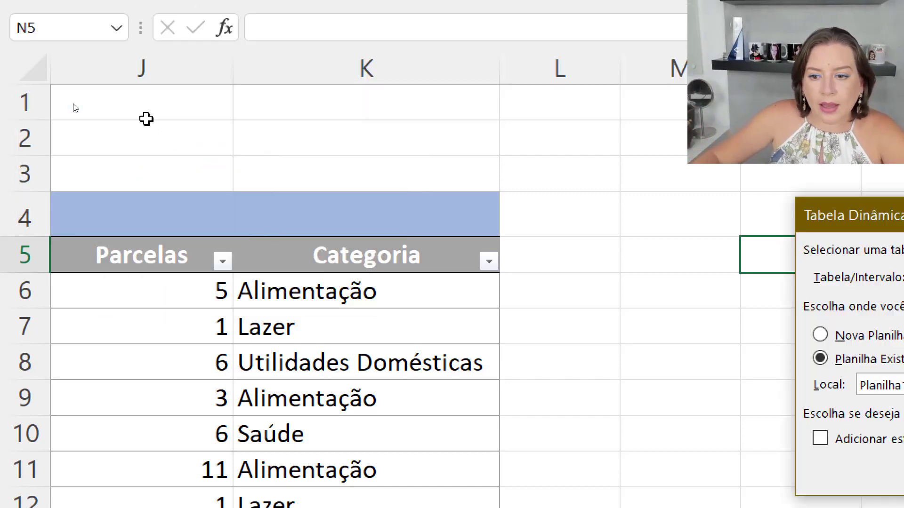
left_click_drag(739, 216, 425, 112)
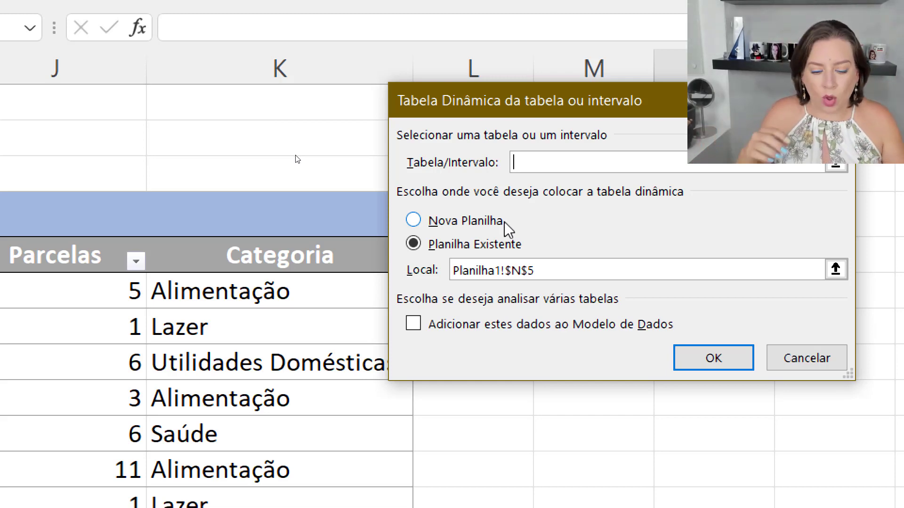
- Enter compras as the pivot table's source and clear the source again
type("compras")
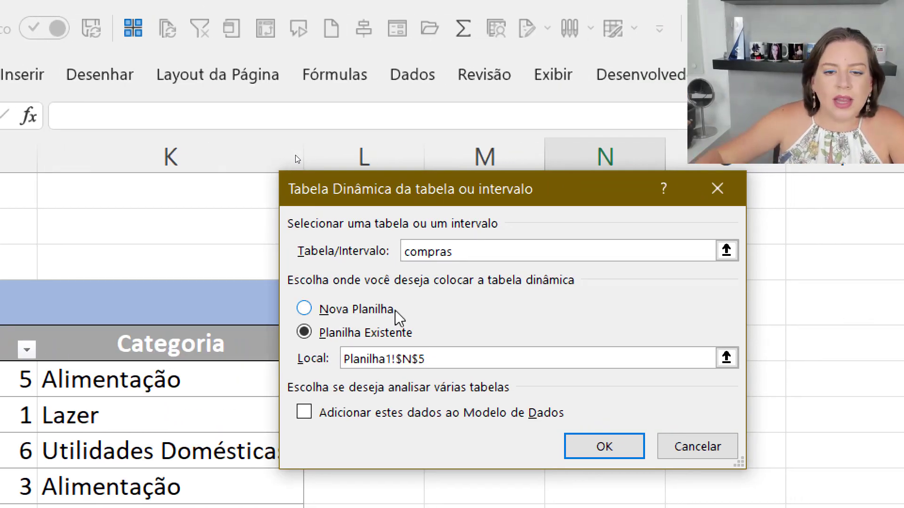
left_click_drag(401, 210, 550, 129)
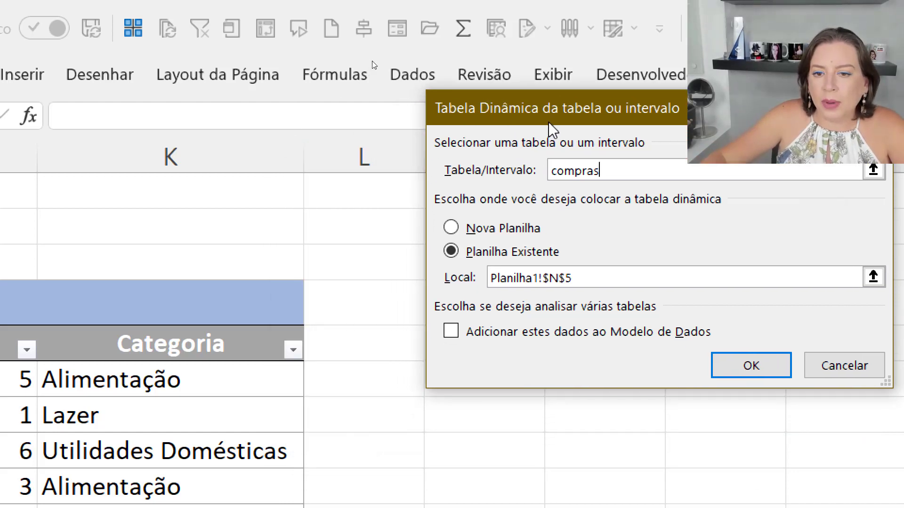
key("BackSpace")
key("BackSpace")
key("BackSpace")
key("BackSpace")
key("BackSpace")
key("BackSpace")
key("BackSpace")
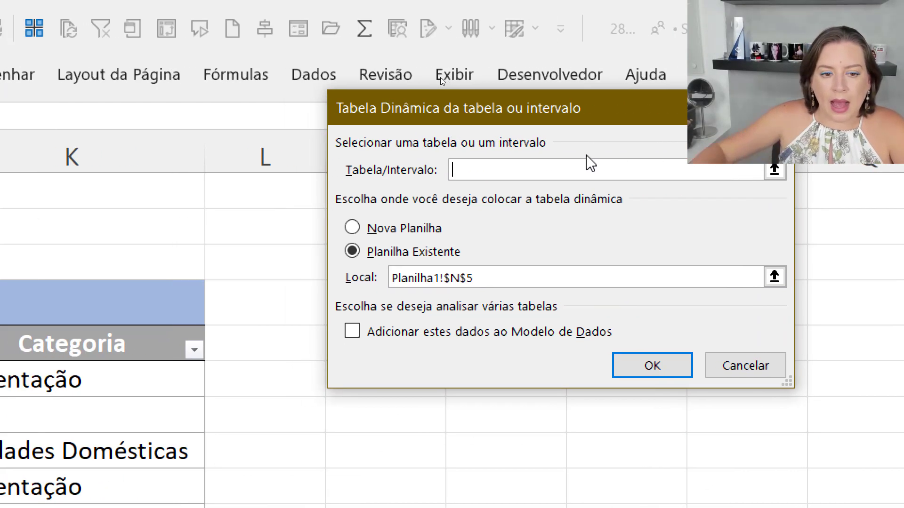
- Set the pivot table's source by selecting all the table headers from Categoria to Data da compra and every row below
left_click(48, 346)
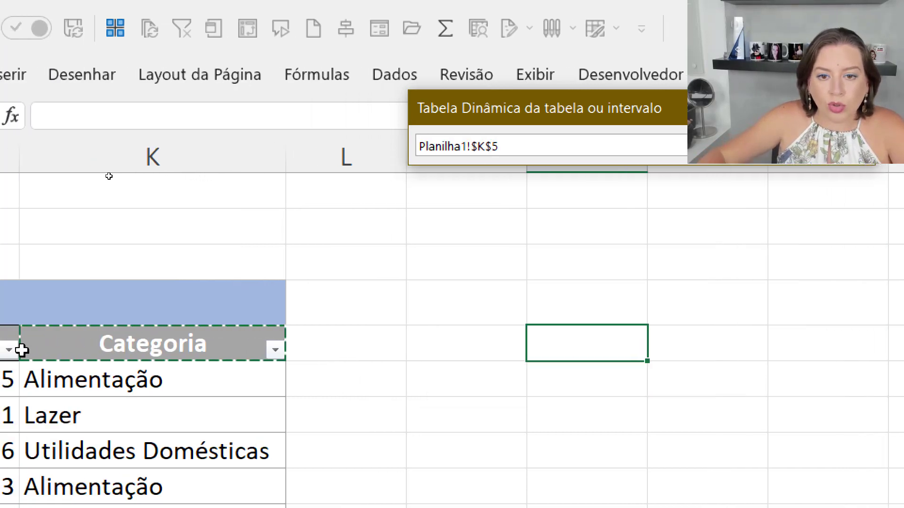
left_click_drag(21, 350, 121, 363)
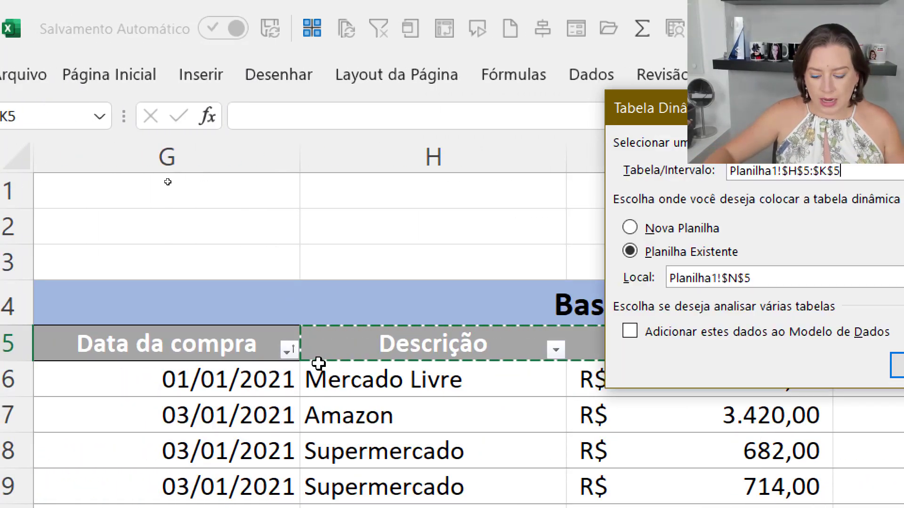
key("ctrl+shift+Left")
key("ctrl+shift+Down")
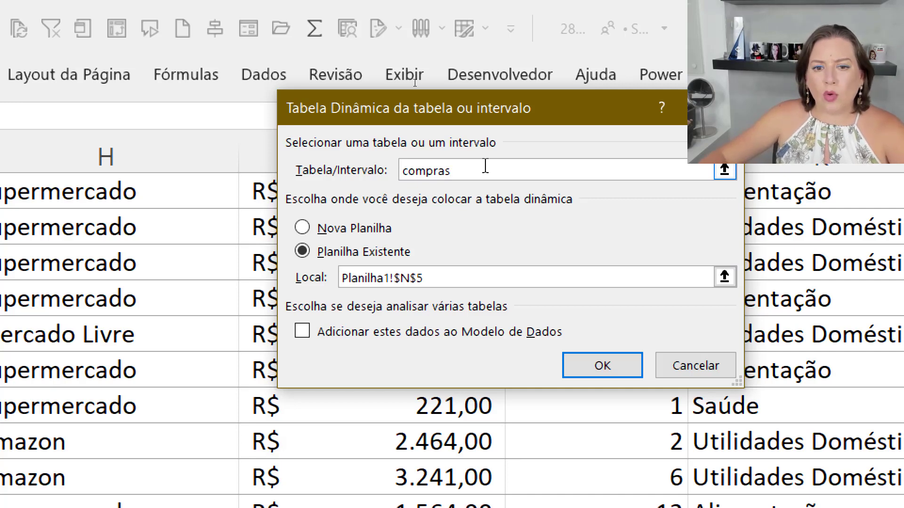
- Try to create the pivot table from the misspelled source compra and correct the source name to compras
key("BackSpace")
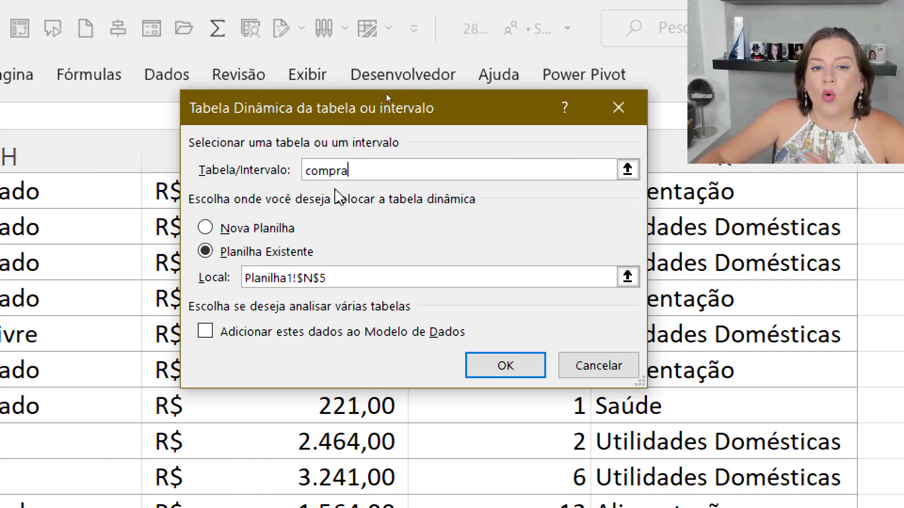
left_click(504, 369)
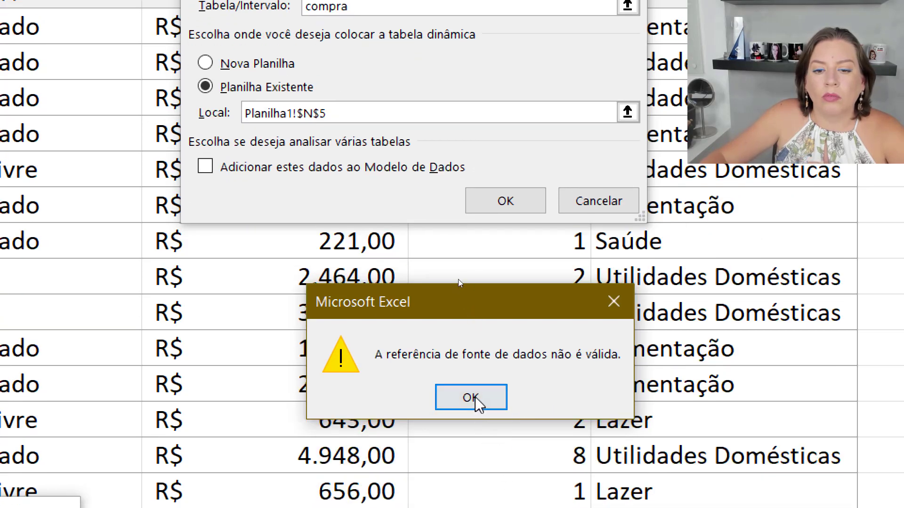
left_click(476, 390)
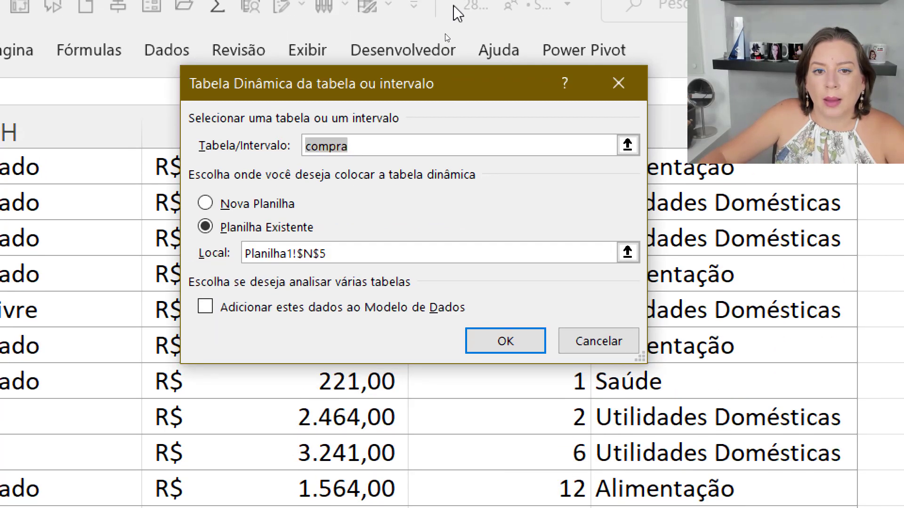
left_click(381, 146)
type("s")
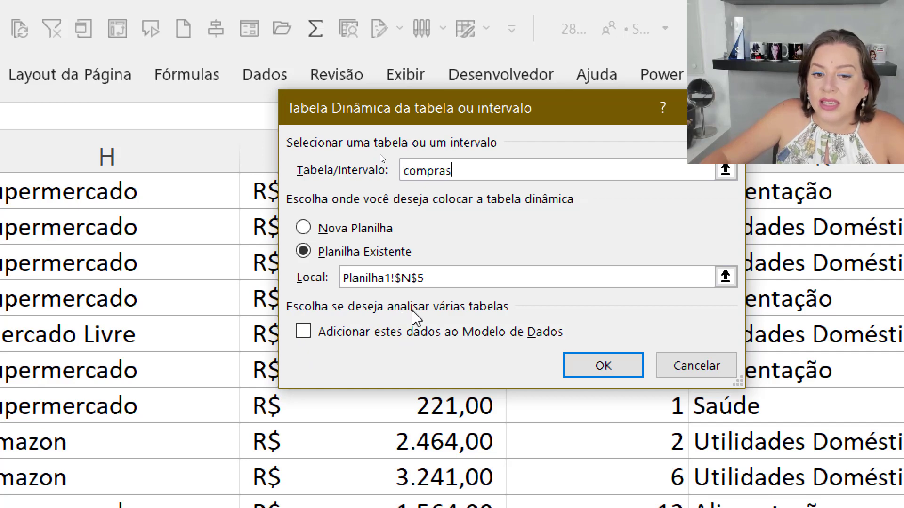
left_click_drag(468, 113, 441, 71)
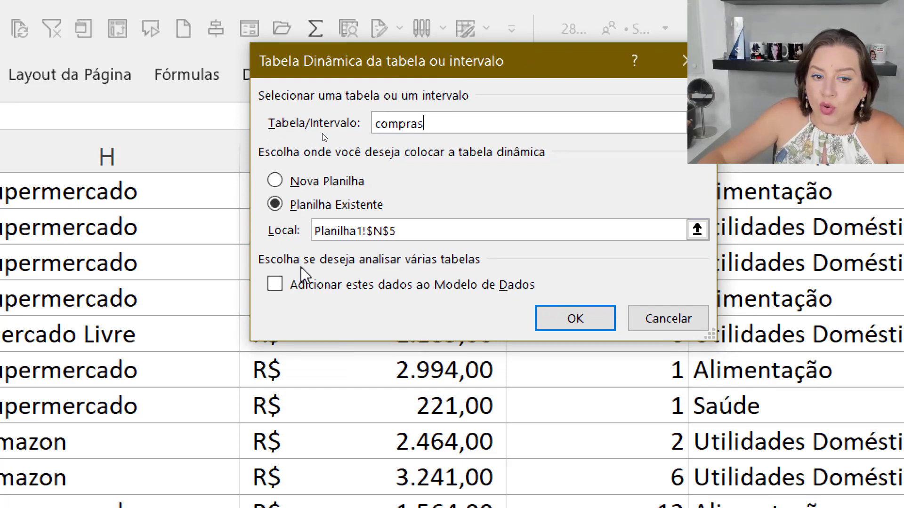
- Turn the option for adding the data to the Modelo de Dados on and back off
left_click(274, 284)
left_click(275, 284)
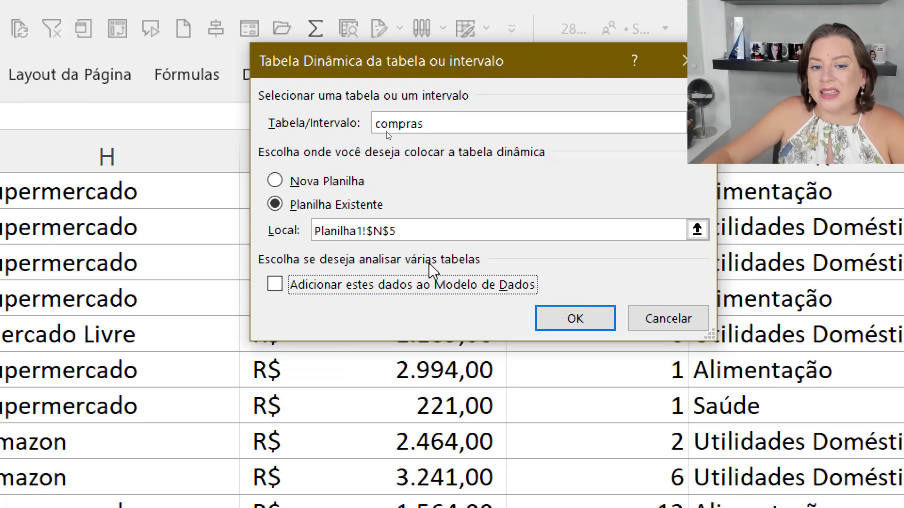
left_click(347, 291)
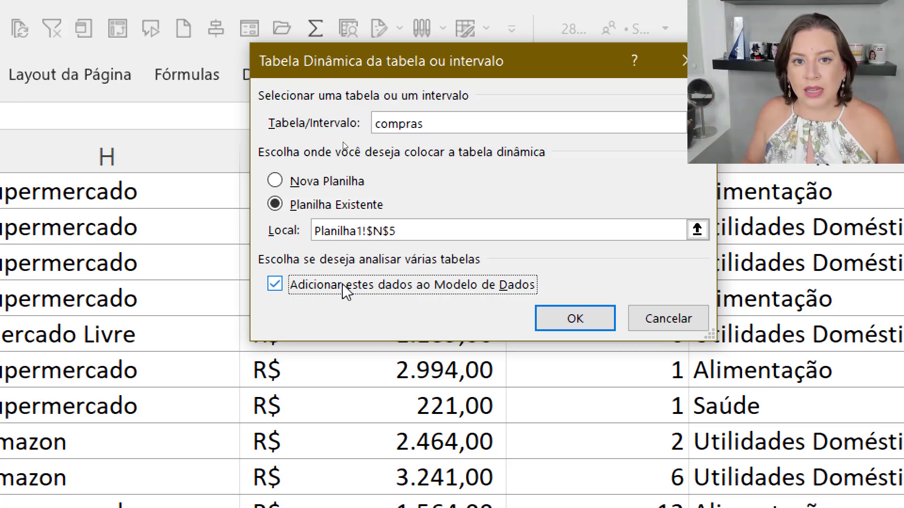
left_click(343, 286)
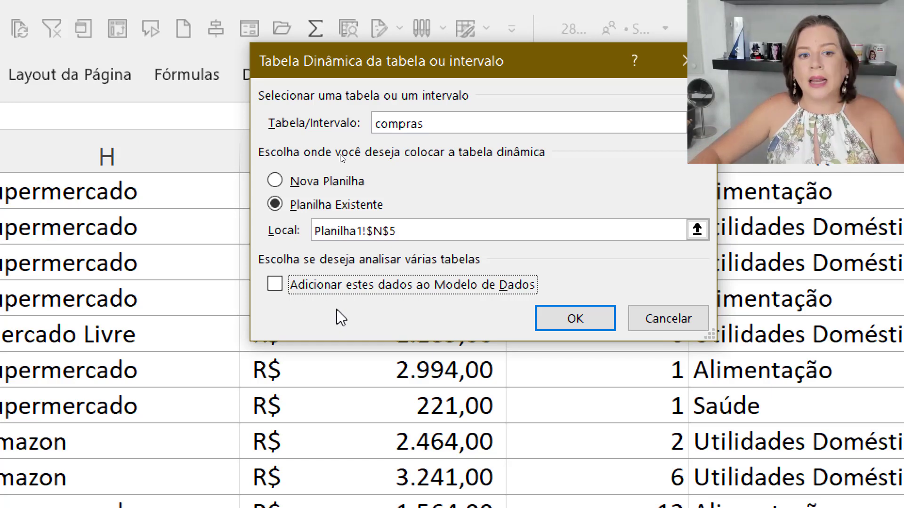
- Create the pivot table from compras at cell N5 of the existing sheet and widen its field list pane
left_click(560, 319)
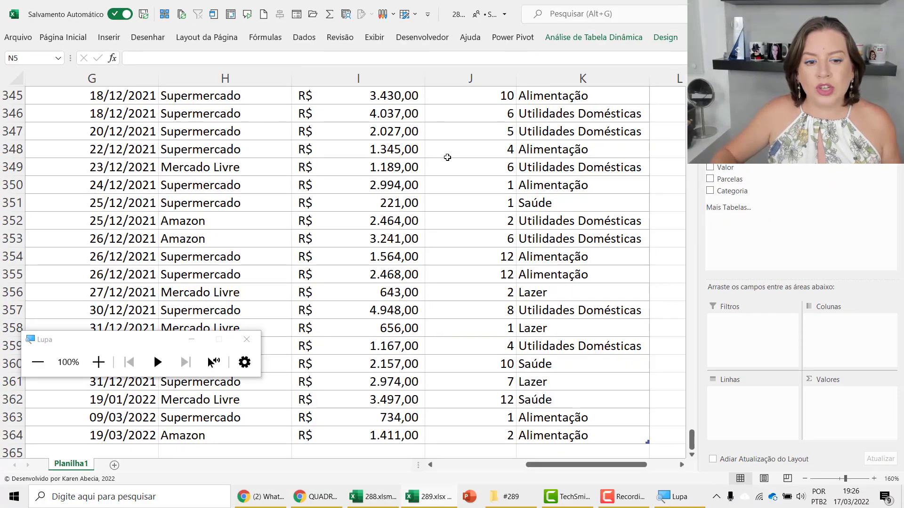
left_click(246, 340)
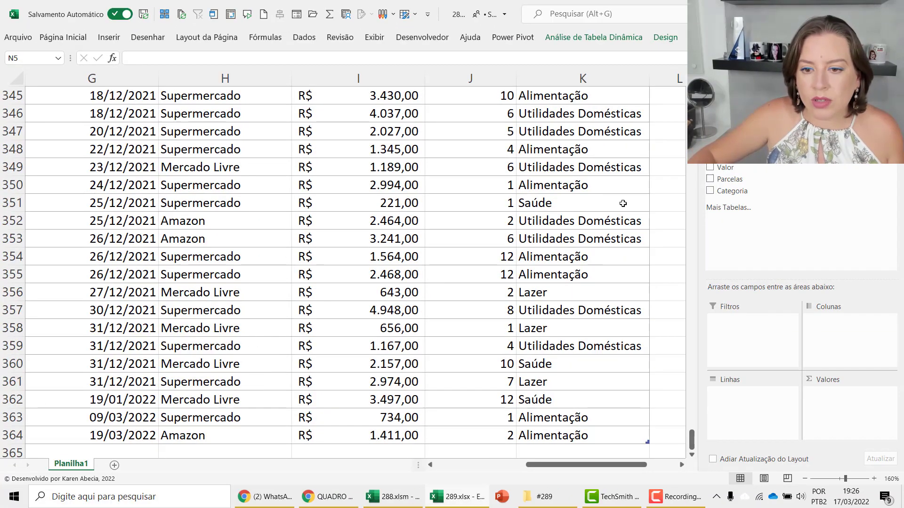
left_click_drag(693, 437, 693, 94)
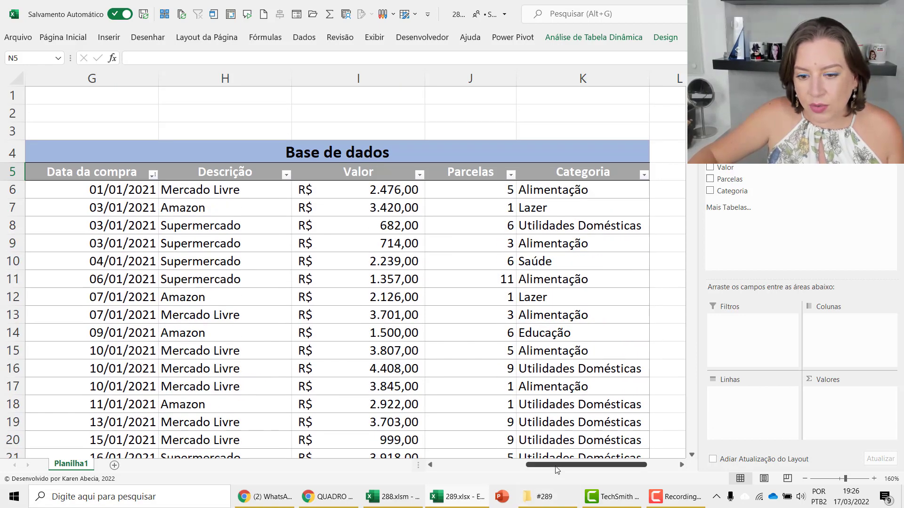
left_click_drag(558, 466, 589, 465)
left_click(682, 465)
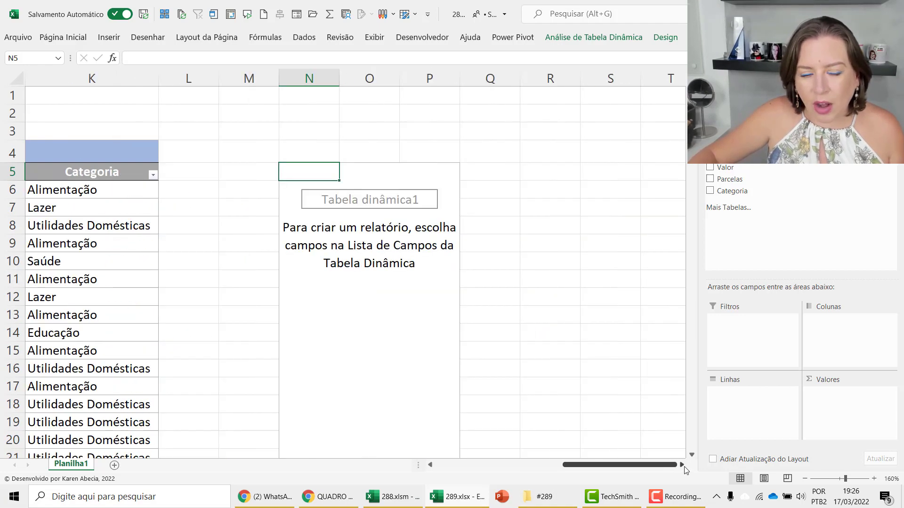
left_click(682, 465)
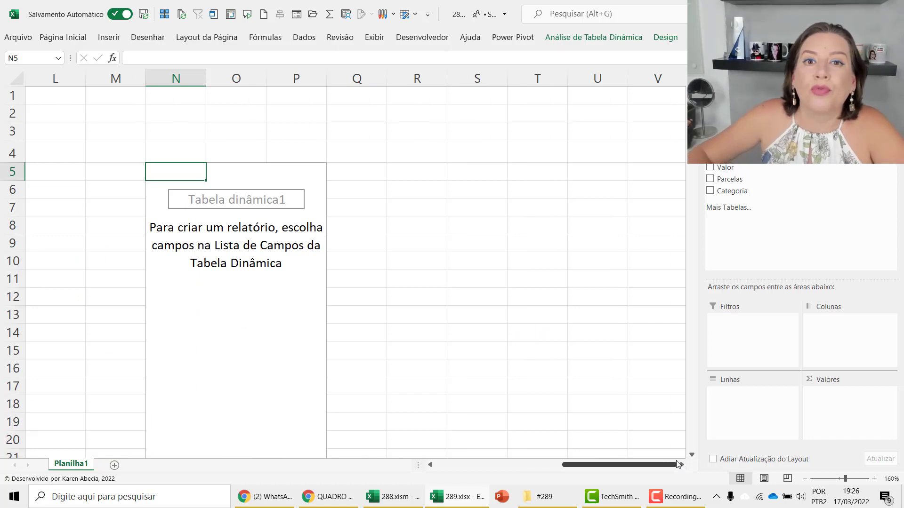
left_click_drag(700, 306, 490, 322)
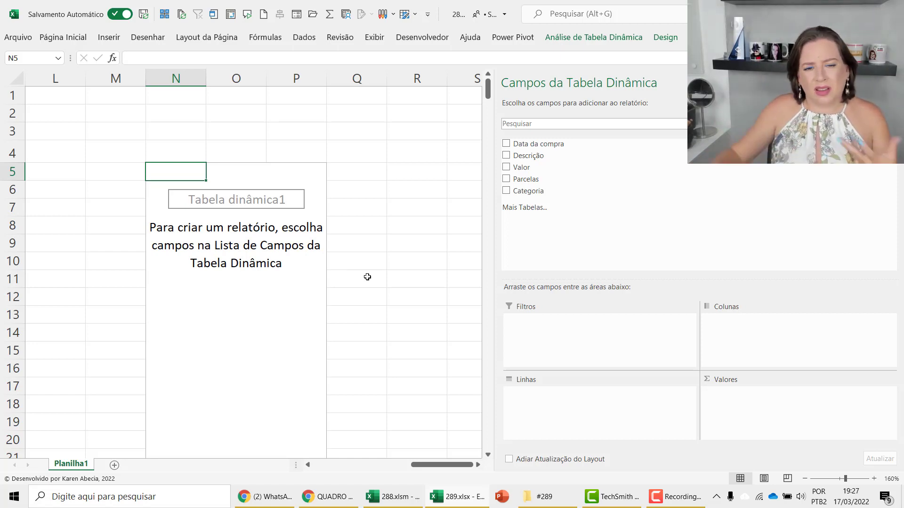
- Alternate the selection between cells outside and inside the empty pivot table to check when its field list is shown
left_click(388, 195)
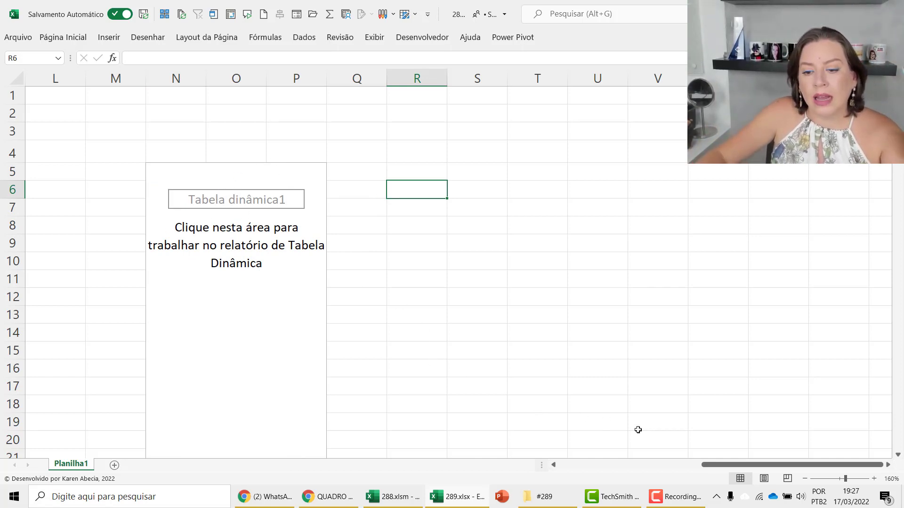
left_click_drag(709, 468, 676, 472)
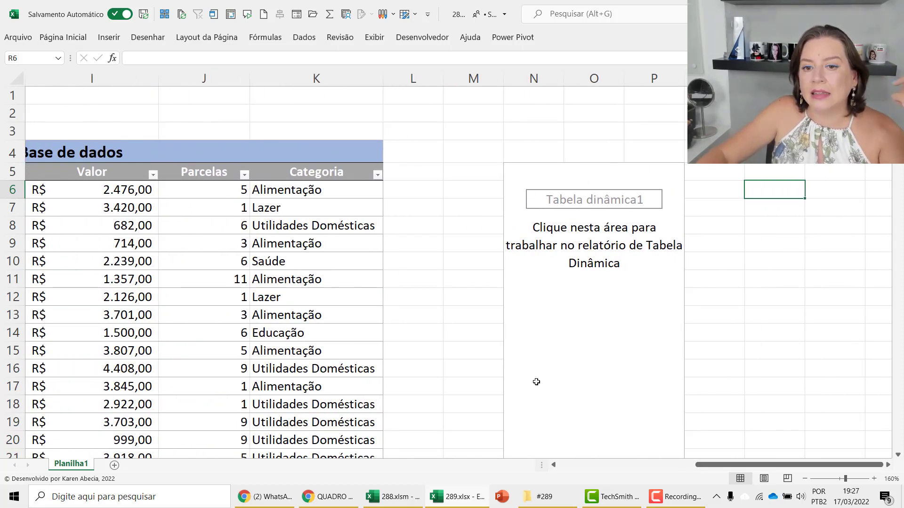
left_click(532, 179)
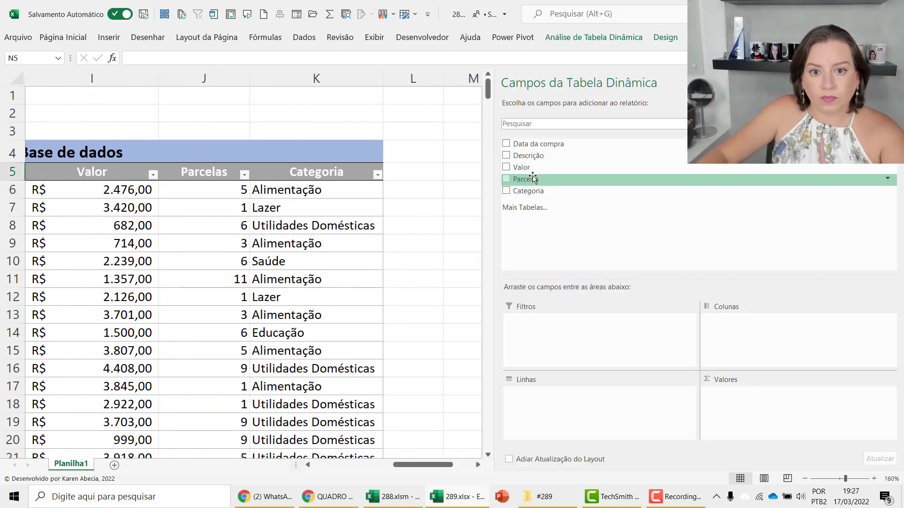
left_click(450, 207)
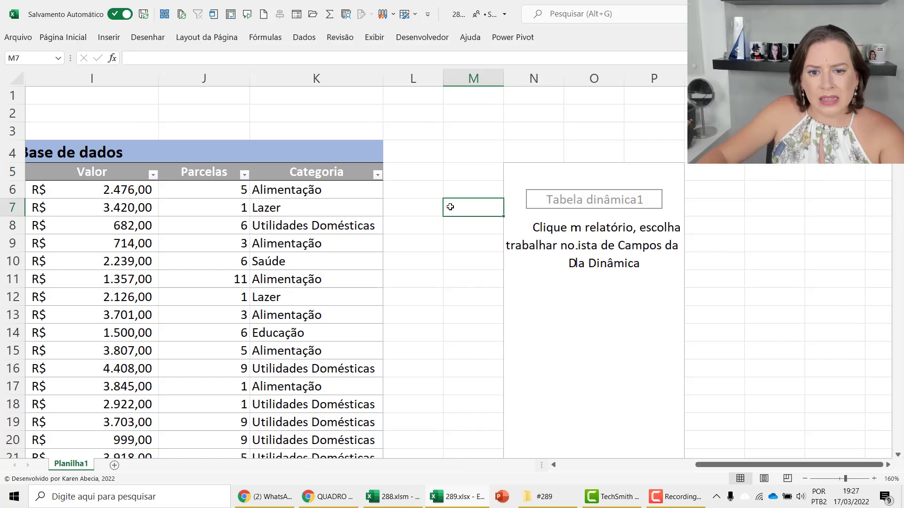
left_click(601, 173)
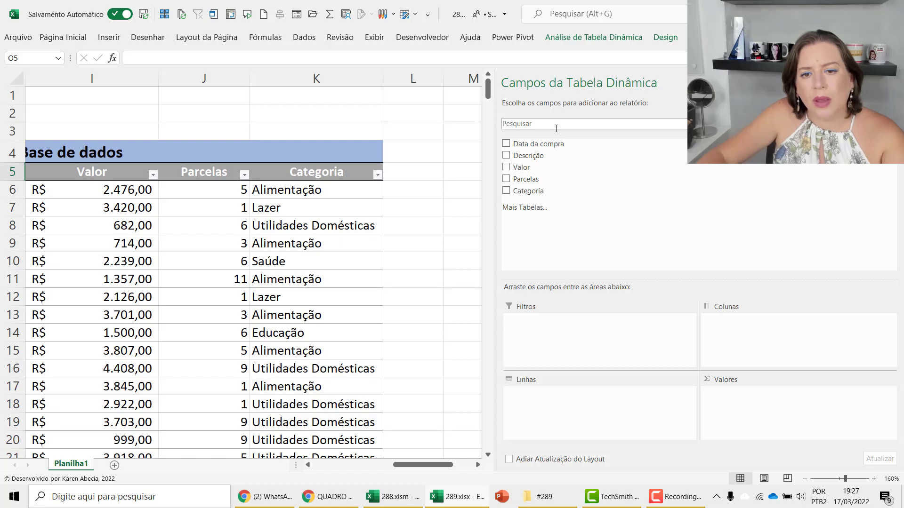
left_click(460, 158)
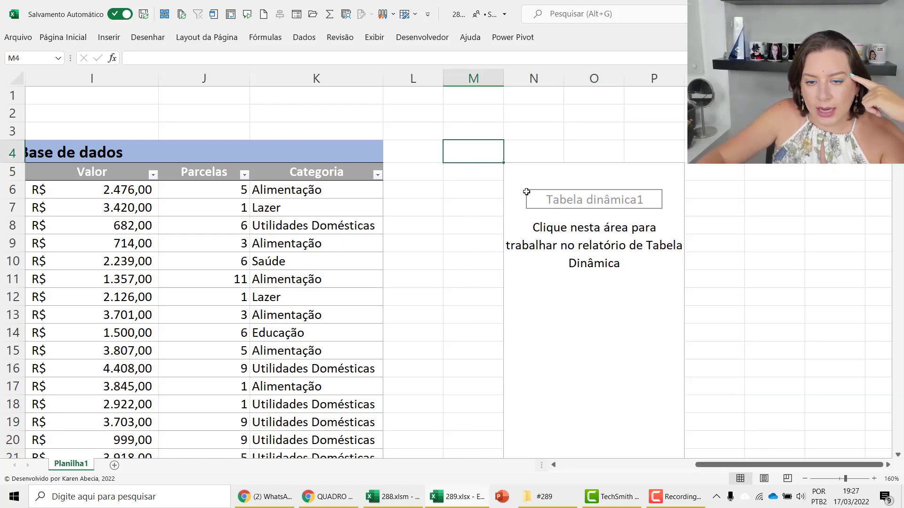
left_click(530, 177)
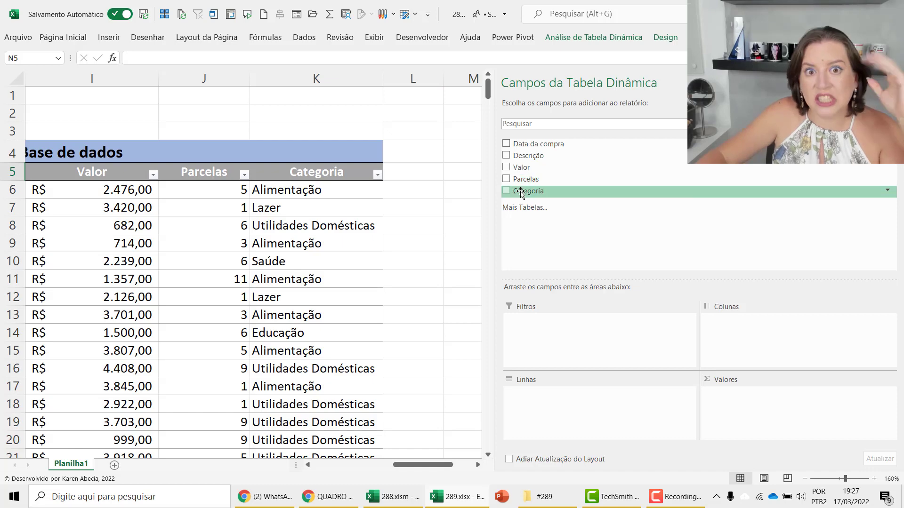
- Close the pivot table's field list, select cells inside and outside the report, and show the field list again from cell N5
left_click(894, 83)
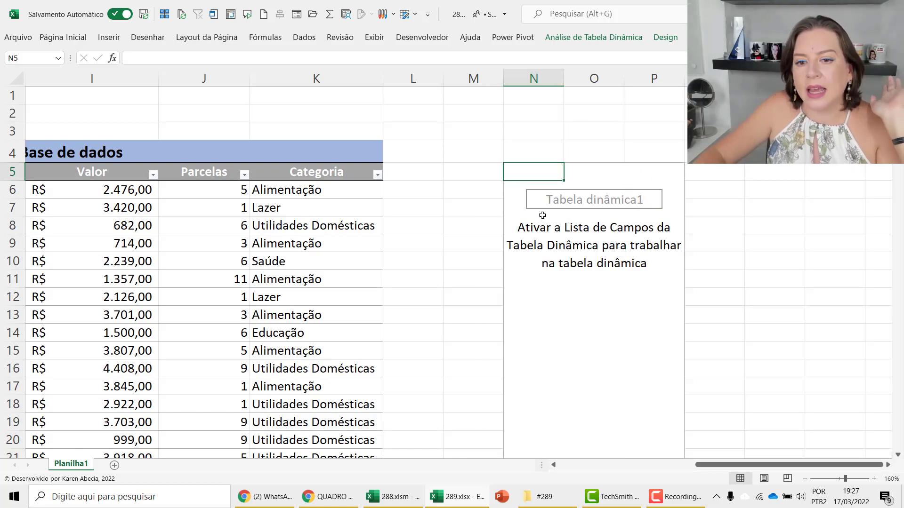
left_click(464, 236)
left_click(527, 172)
left_click(586, 172)
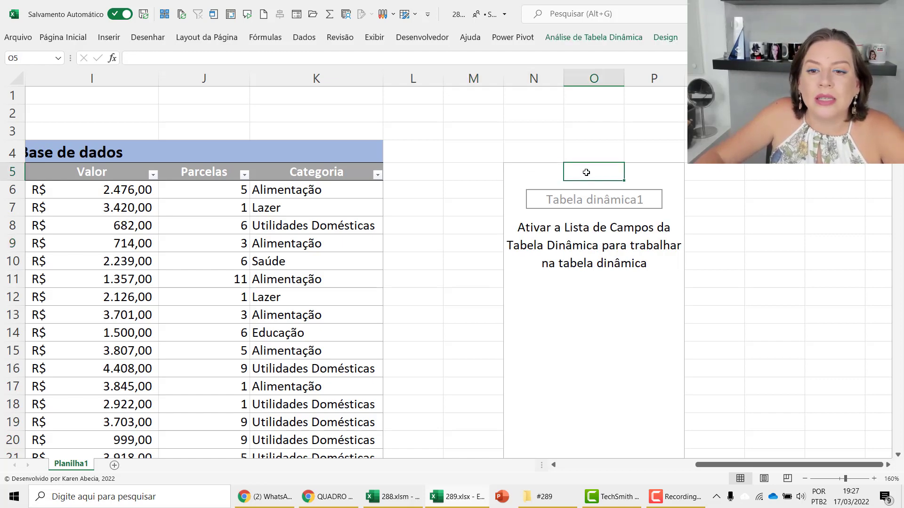
left_click(637, 175)
left_click(607, 170)
left_click(559, 174)
right_click(559, 175)
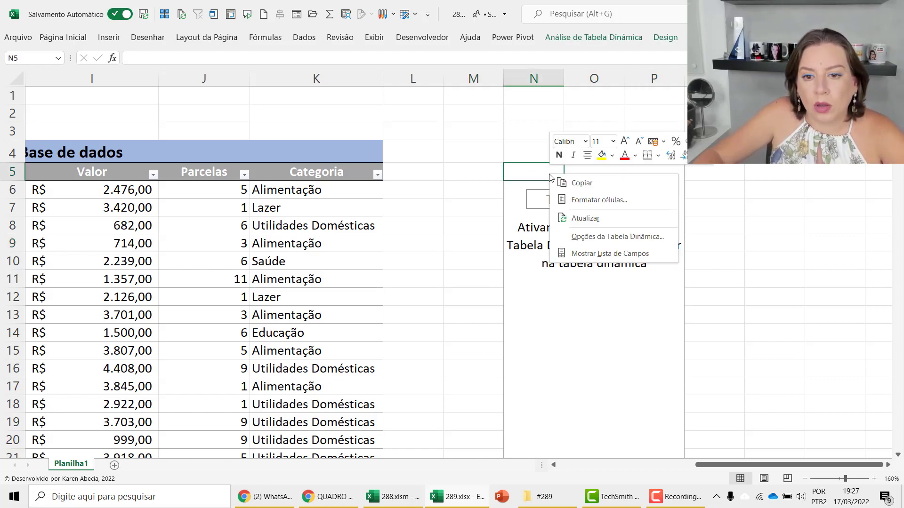
left_click(606, 256)
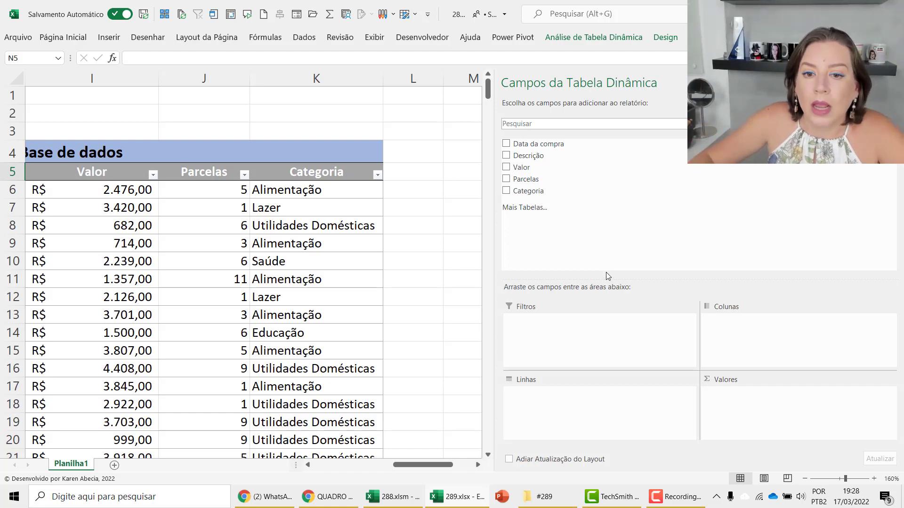
- Examine the source table's Parcelas and Categoria records alongside the empty pivot table and its available fields
left_click(478, 465)
left_click(478, 465)
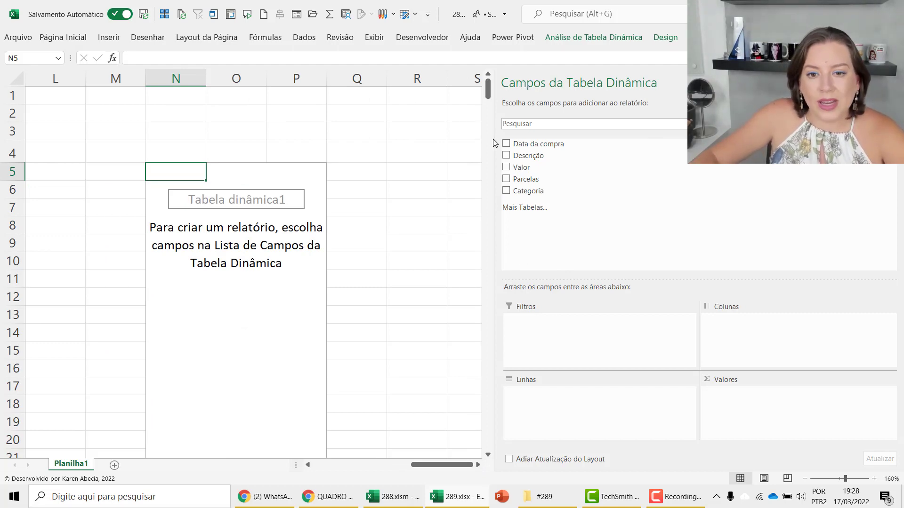
left_click_drag(434, 466, 369, 448)
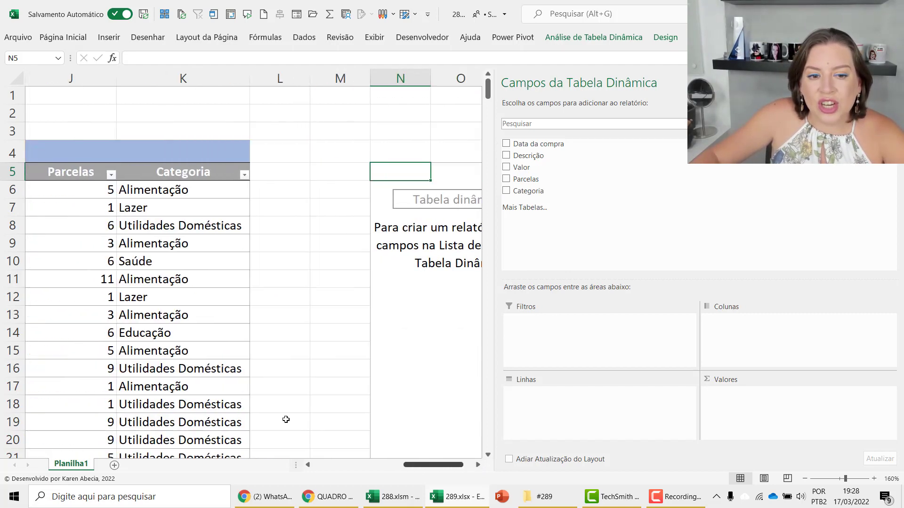
left_click_drag(213, 244, 183, 369)
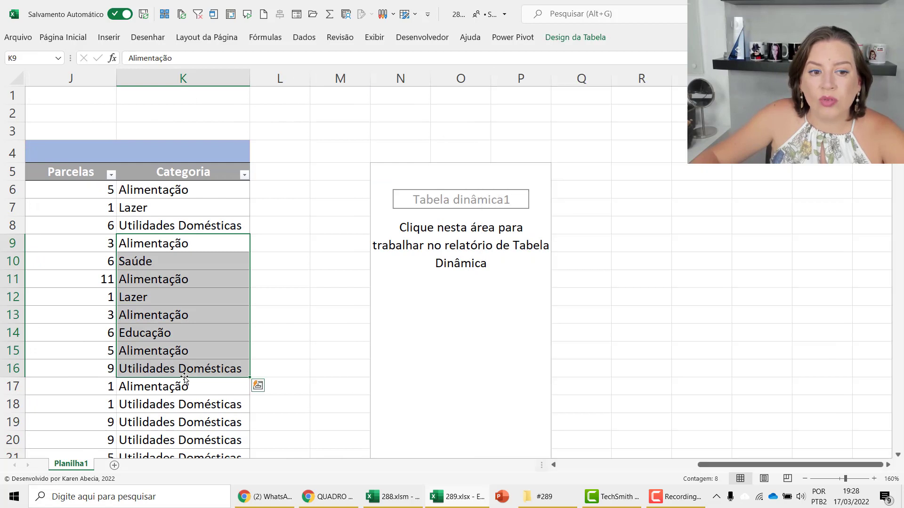
left_click(91, 225)
left_click(90, 248)
left_click(95, 260)
left_click(149, 212)
left_click(155, 265)
key("Down")
key("Down")
key("Down")
left_click(400, 175)
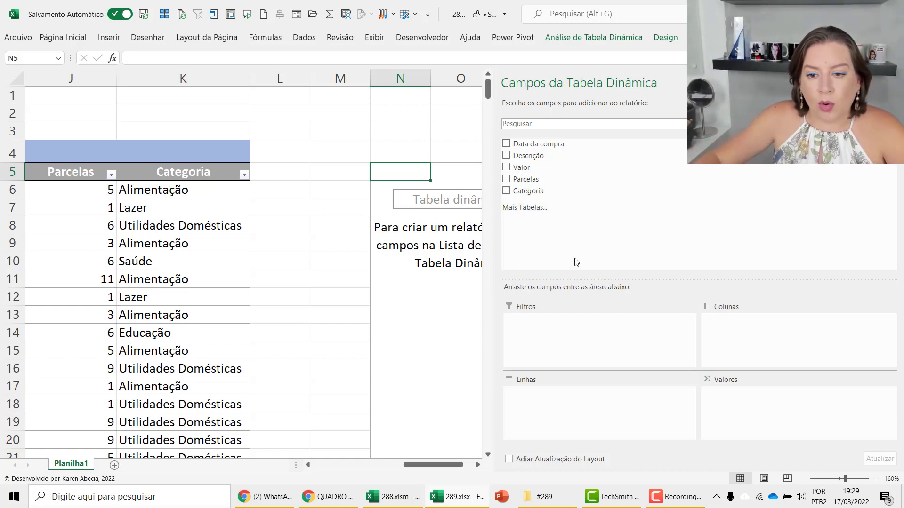
double_click(478, 466)
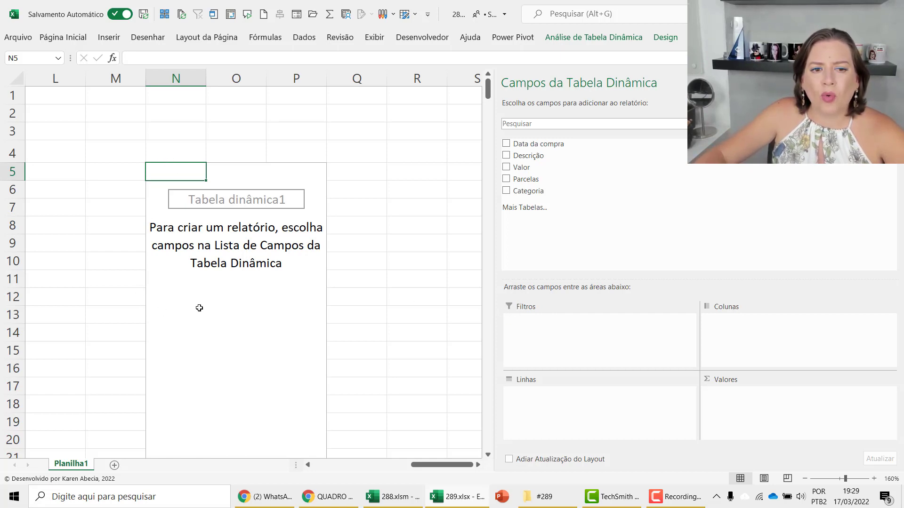
left_click_drag(435, 471, 379, 466)
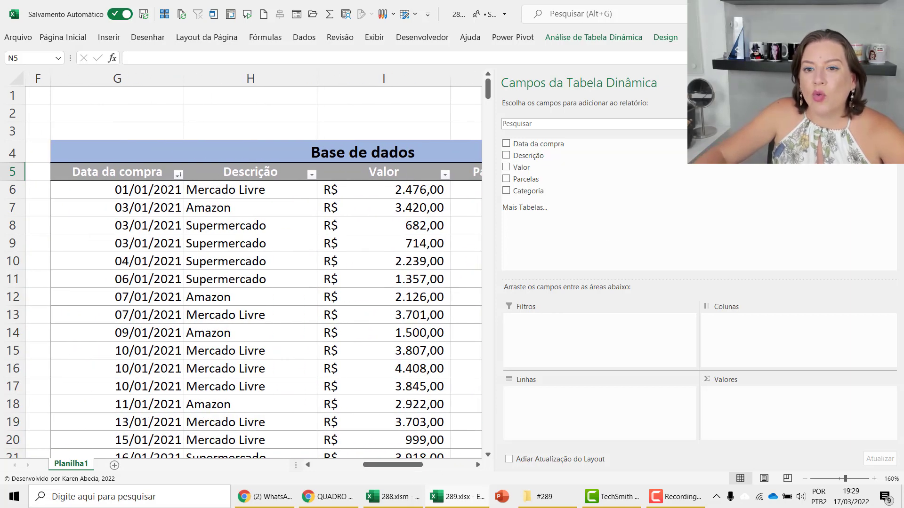
- Close the pivot table's field list and reduce the sheet zoom to 120% with the source table and pivot table both in view
left_click(891, 83)
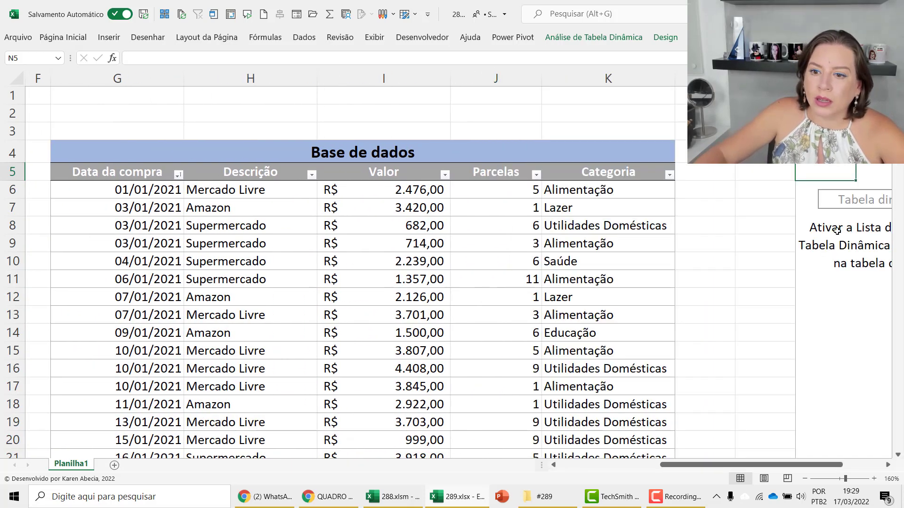
left_click(805, 480)
left_click(805, 479)
left_click(805, 479)
left_click(805, 479)
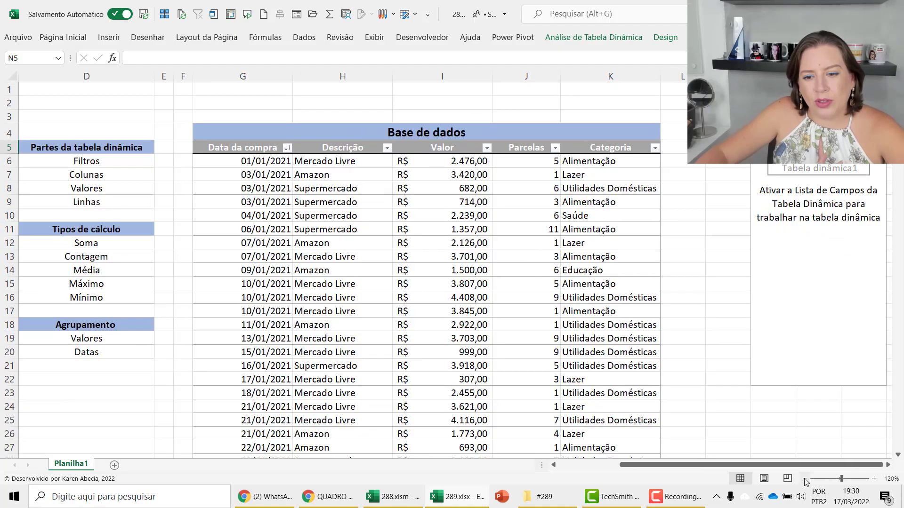
left_click(888, 465)
left_click(888, 465)
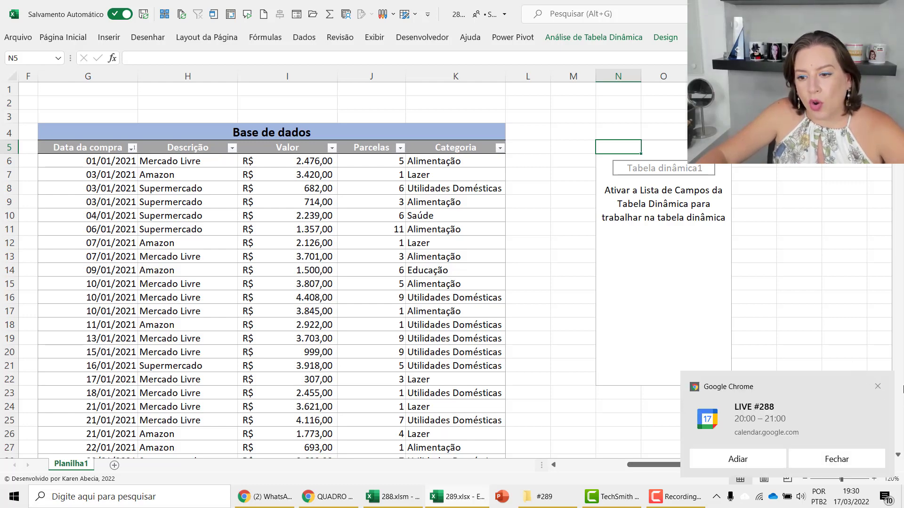
left_click(880, 387)
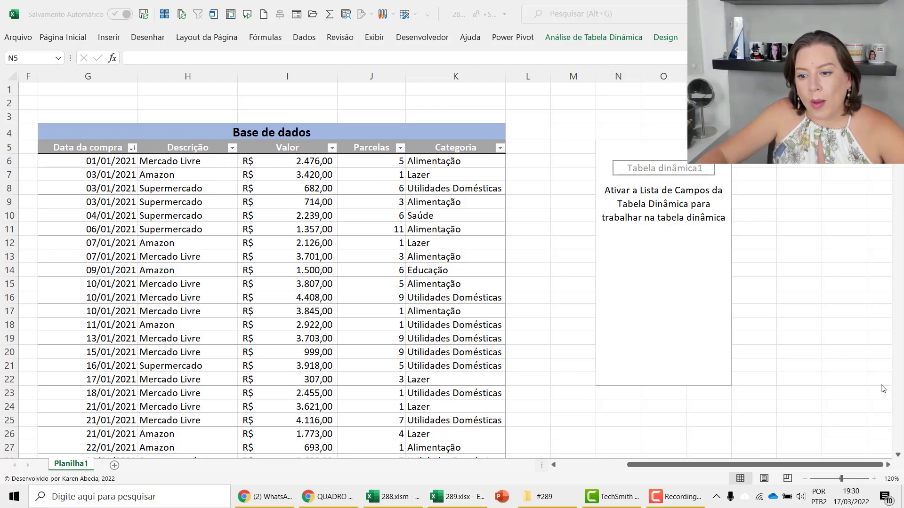
- Enter the question "faturamento por categoria?" in cell R2
left_click(627, 102)
left_click(799, 102)
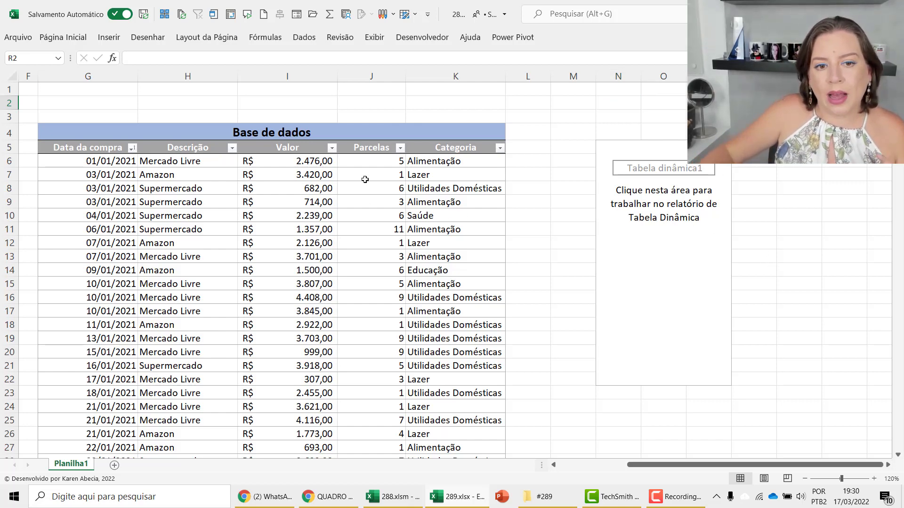
type("faturamento")
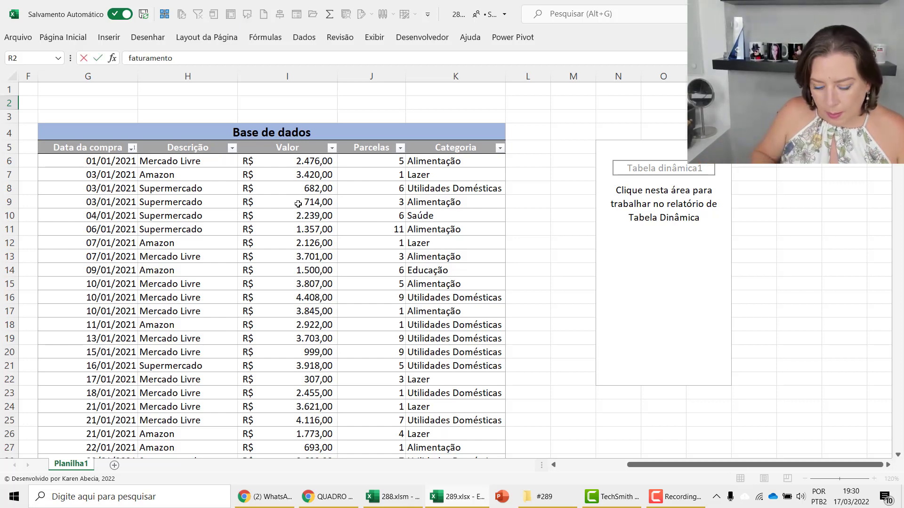
type("categro")
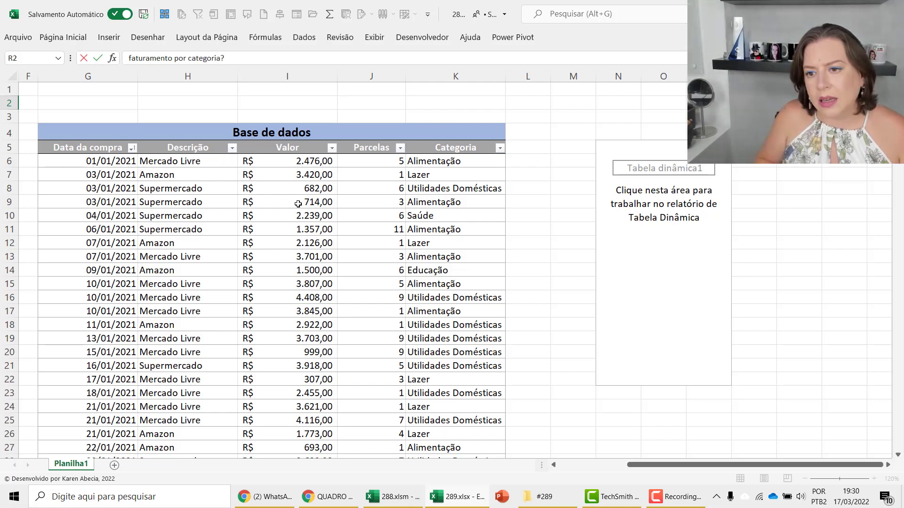
key("Return")
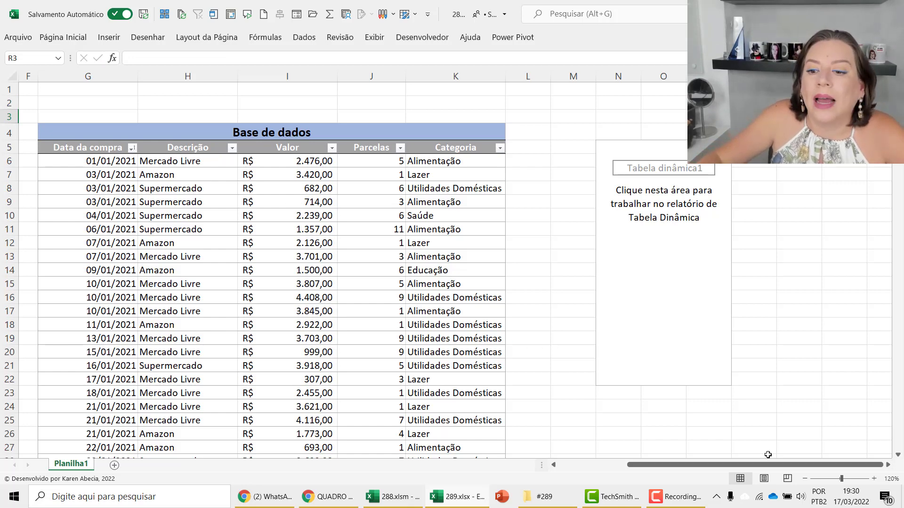
left_click(888, 464)
left_click(667, 221)
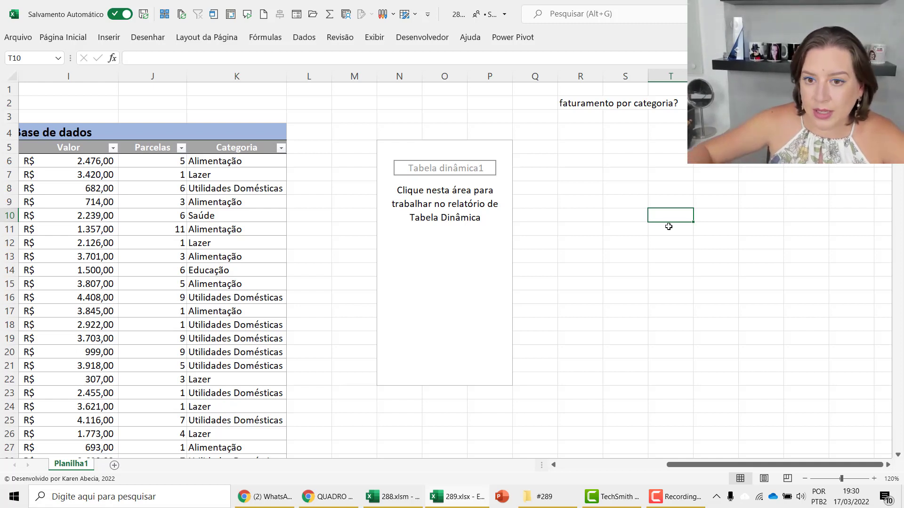
- Filter the Categoria column of the source table to show only Alimentação
left_click(238, 163)
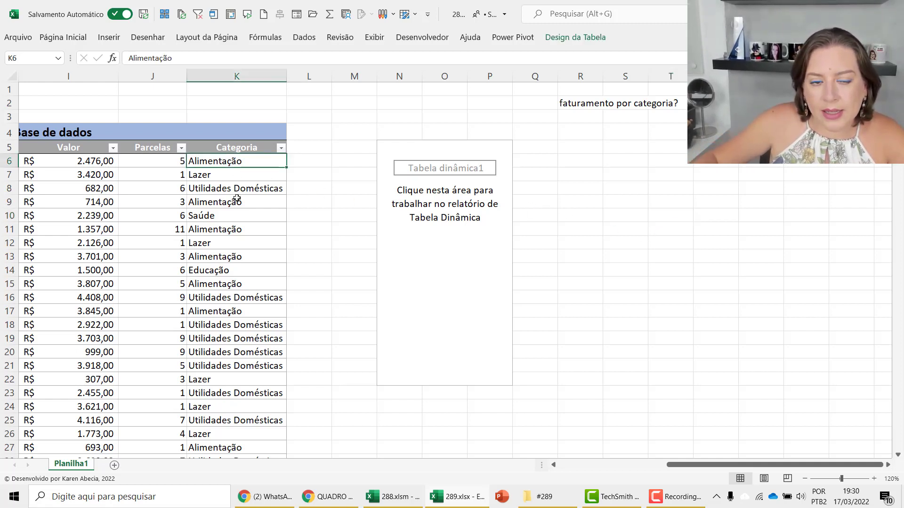
left_click(281, 148)
left_click(160, 286)
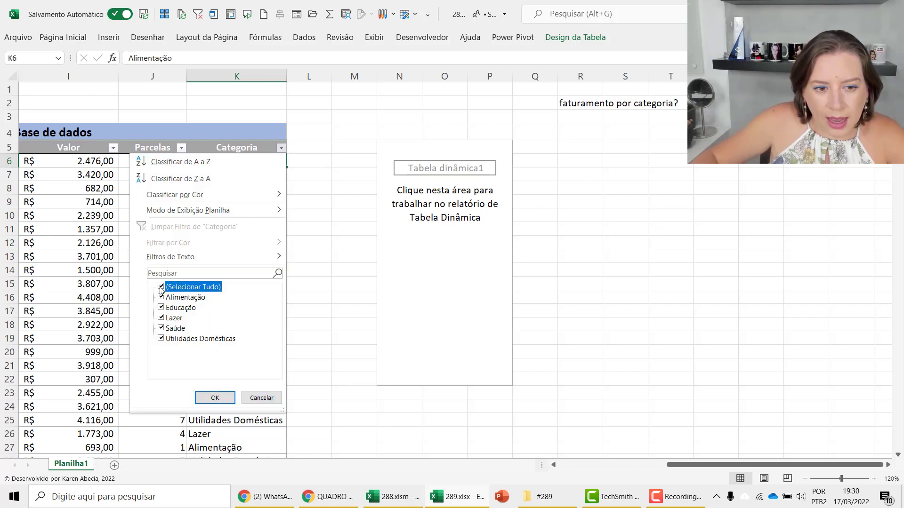
left_click(161, 297)
left_click(218, 398)
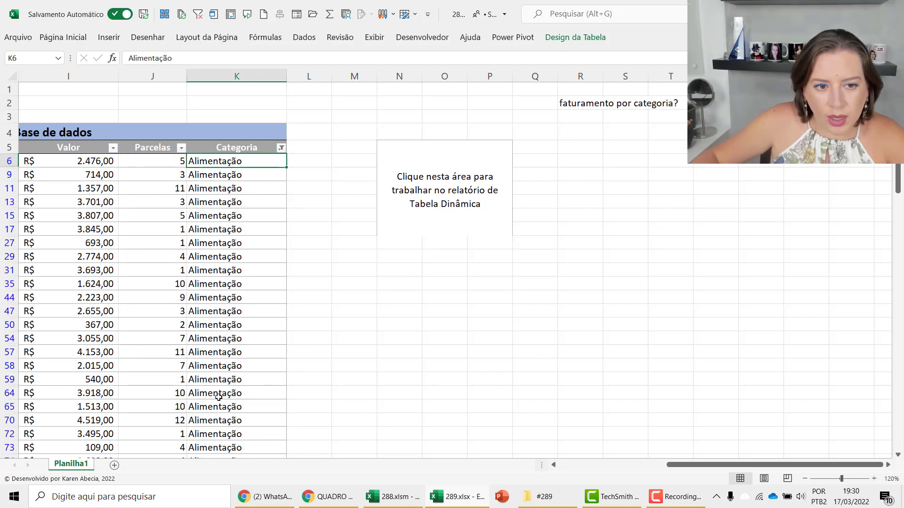
- Total the filtered Valor column, record "alimentação" in R3 with 242601 in S3, and autofit column R
left_click_drag(87, 162, 100, 424)
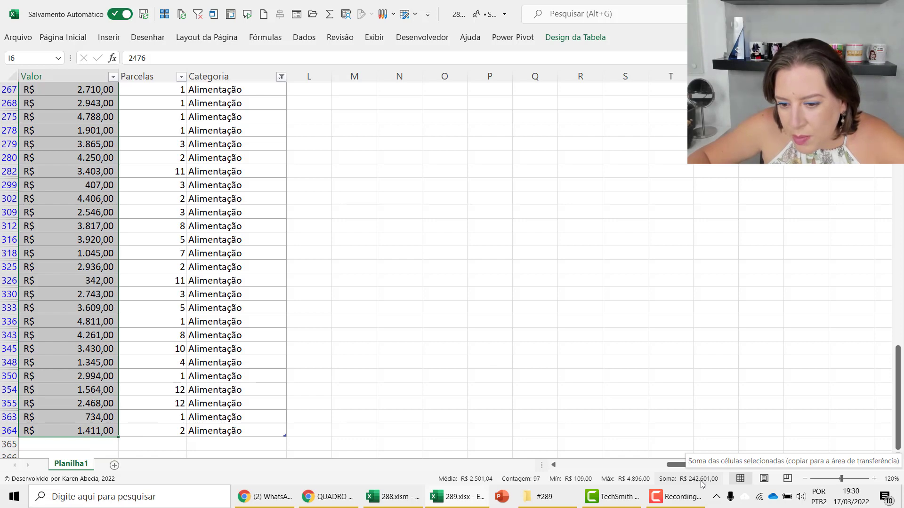
left_click_drag(900, 408, 899, 160)
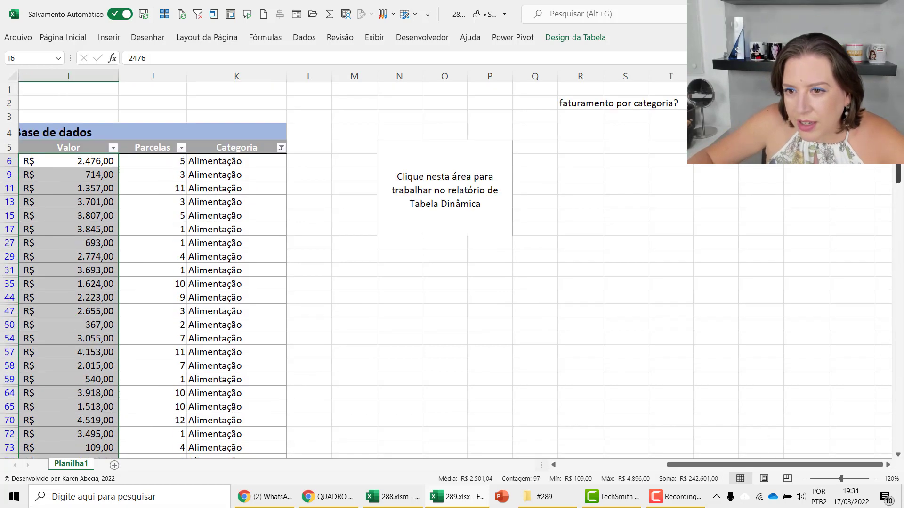
left_click(588, 120)
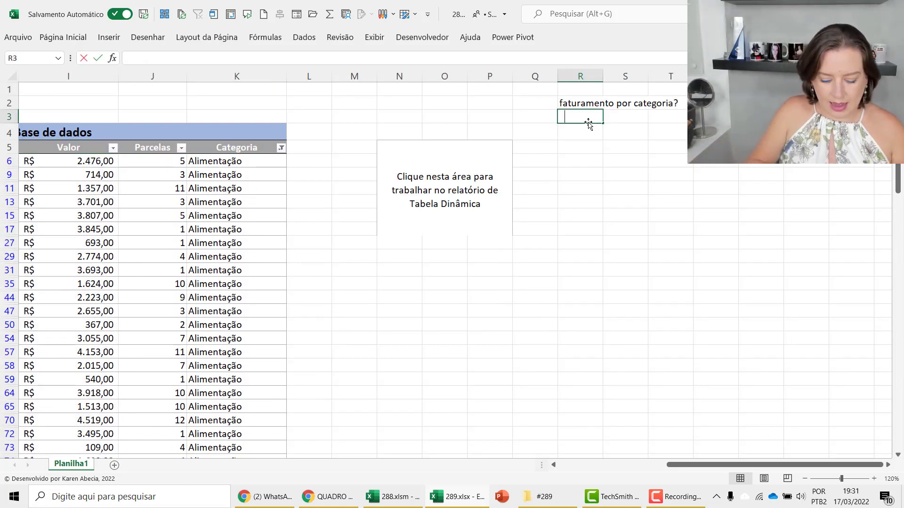
type("alimentação")
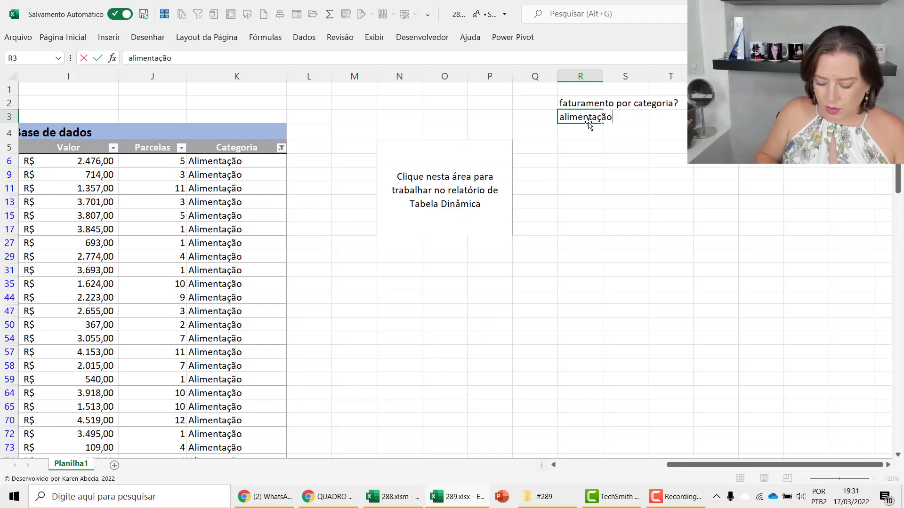
key("Tab")
type("24")
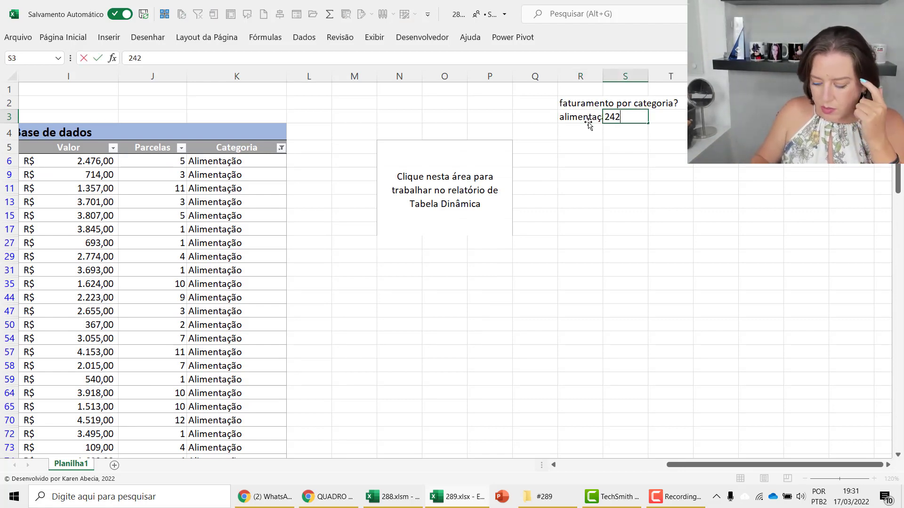
type("2601")
key("Return")
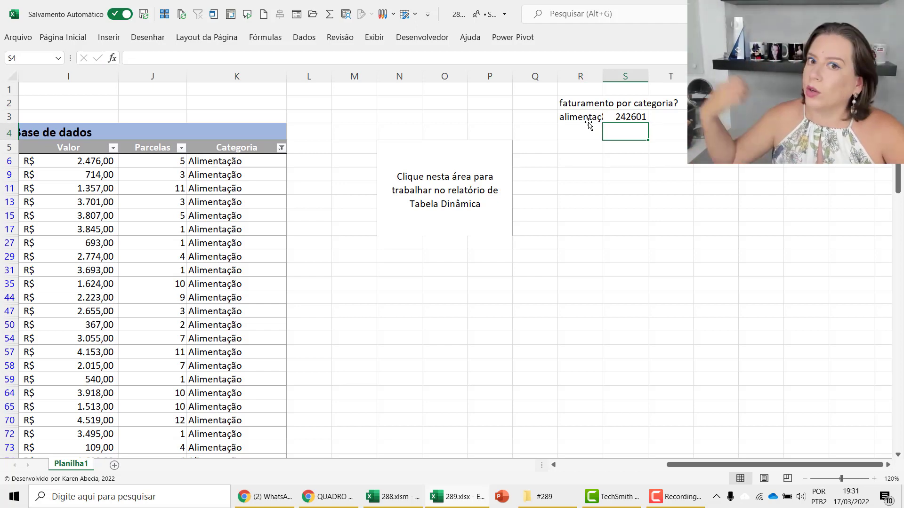
double_click(603, 76)
left_click(706, 187)
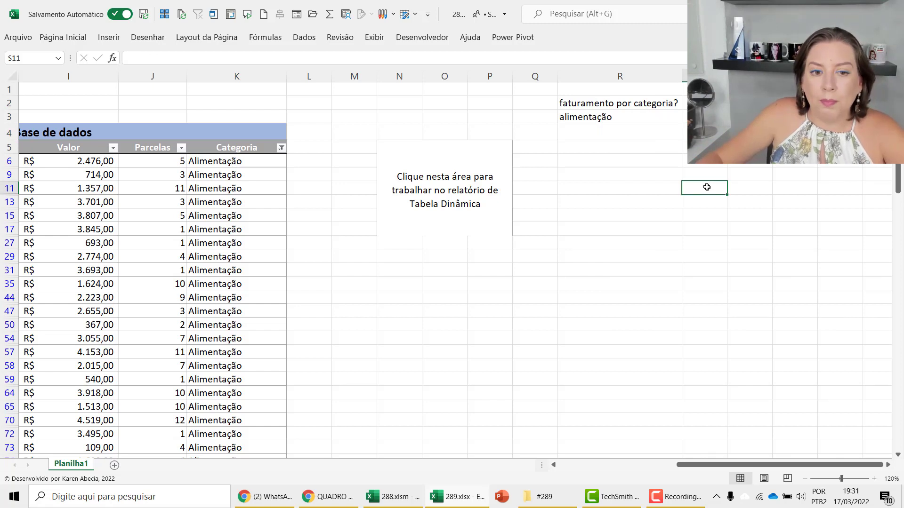
- Clear the Categoria filter so the source table includes every category
left_click_drag(91, 179, 89, 270)
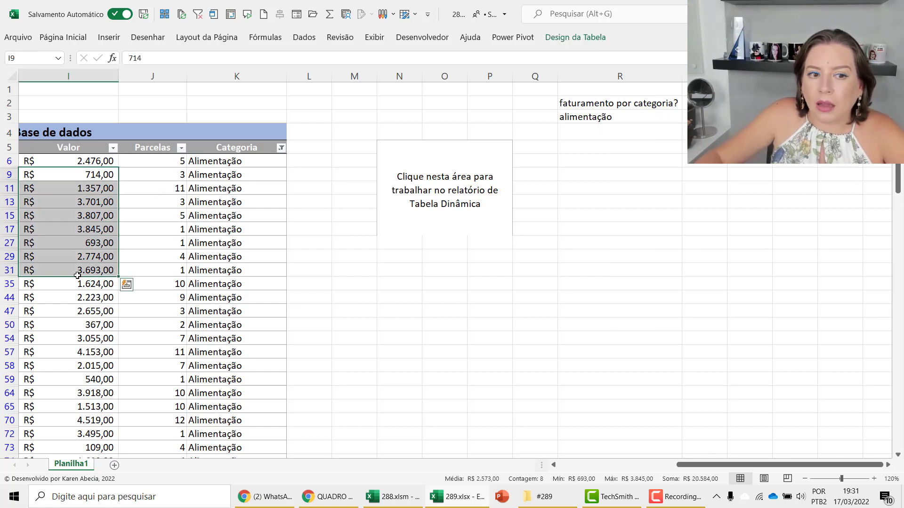
left_click(269, 161)
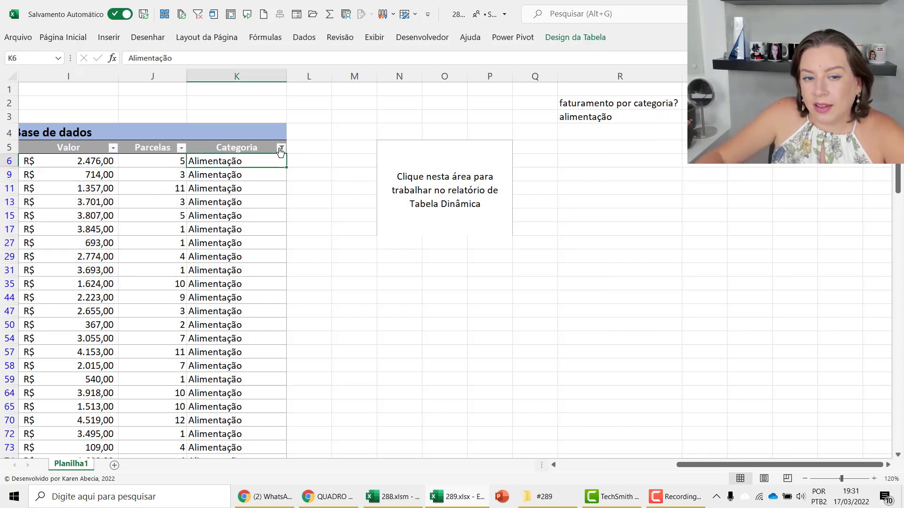
left_click(281, 148)
left_click(202, 228)
left_click(604, 159)
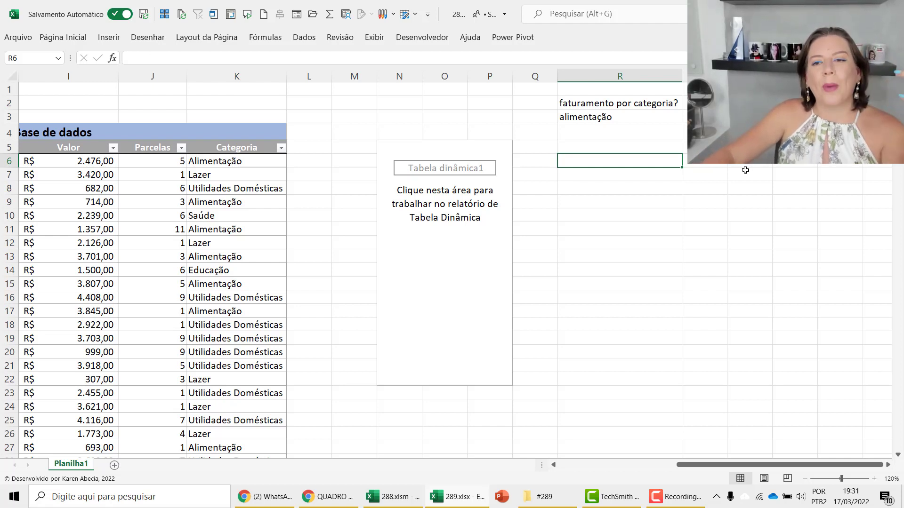
- Delete the "alimentação" label and its value from cells R3:S3
left_click(663, 117)
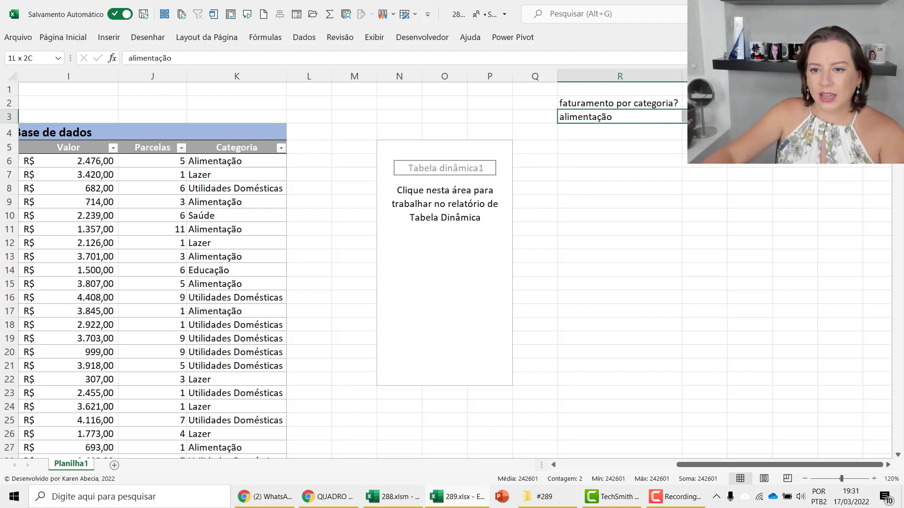
left_click(703, 132)
left_click_drag(702, 117, 677, 118)
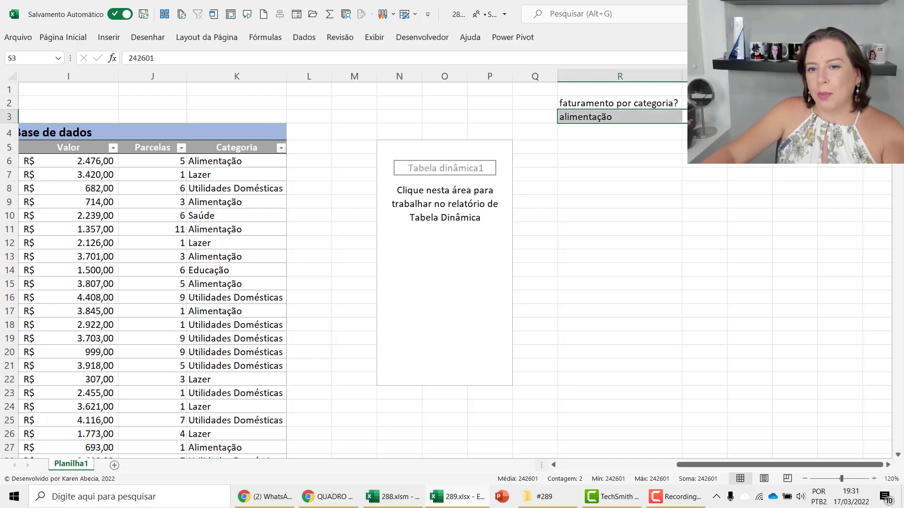
left_click(701, 147)
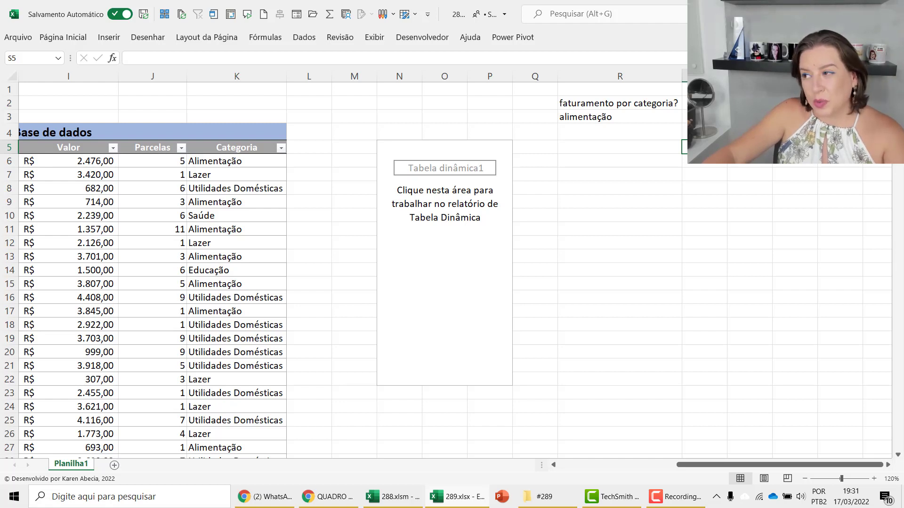
left_click(673, 118)
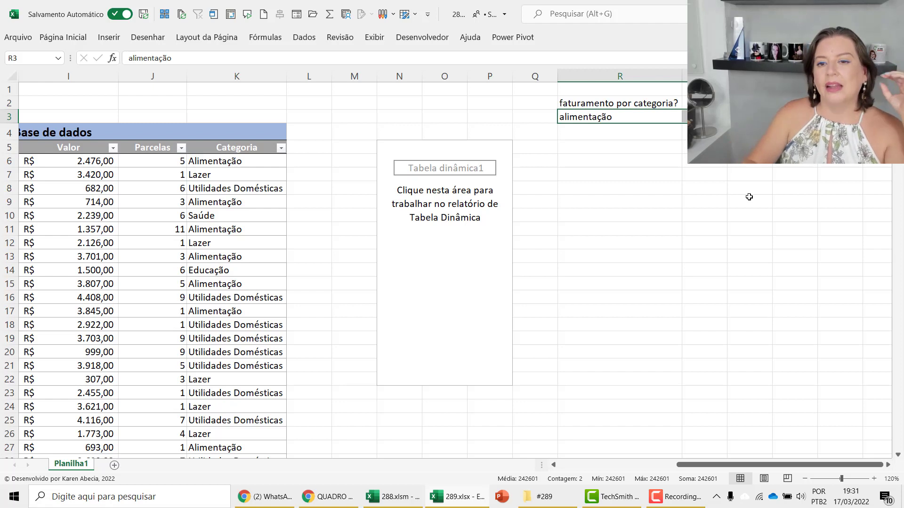
key("Delete")
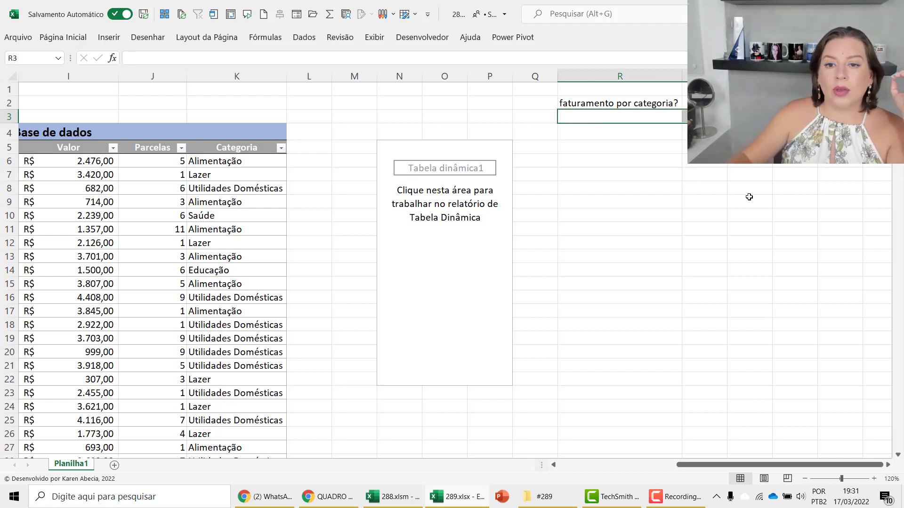
- Reopen the field list for the pivot table at N5 and dismiss the low-battery warning
left_click(393, 150)
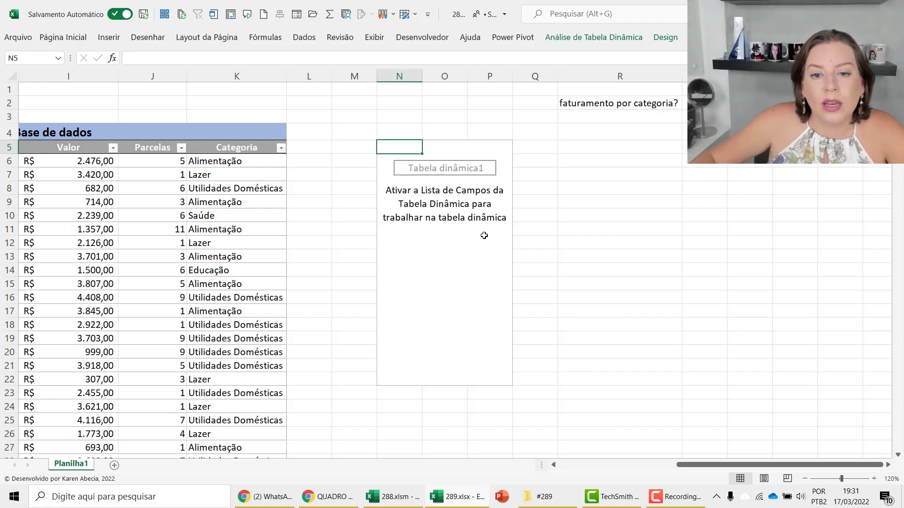
right_click(393, 150)
left_click(445, 228)
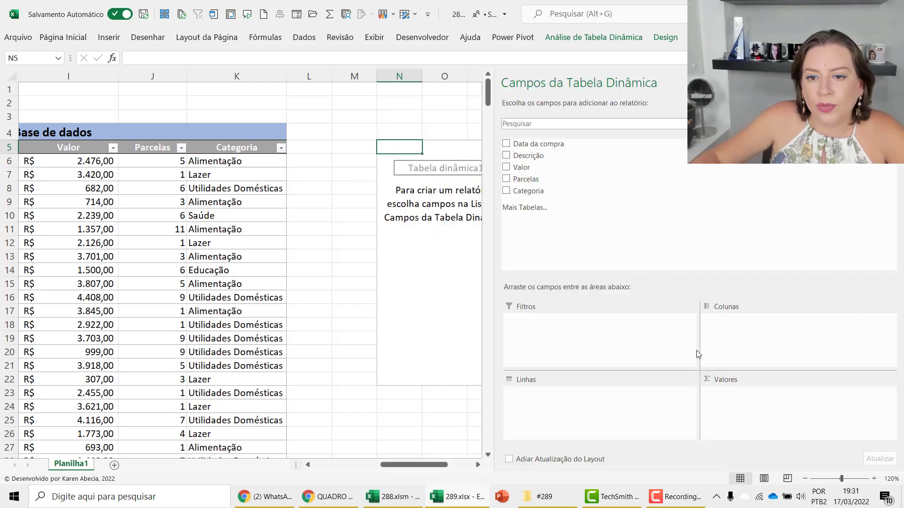
left_click(477, 465)
left_click(477, 465)
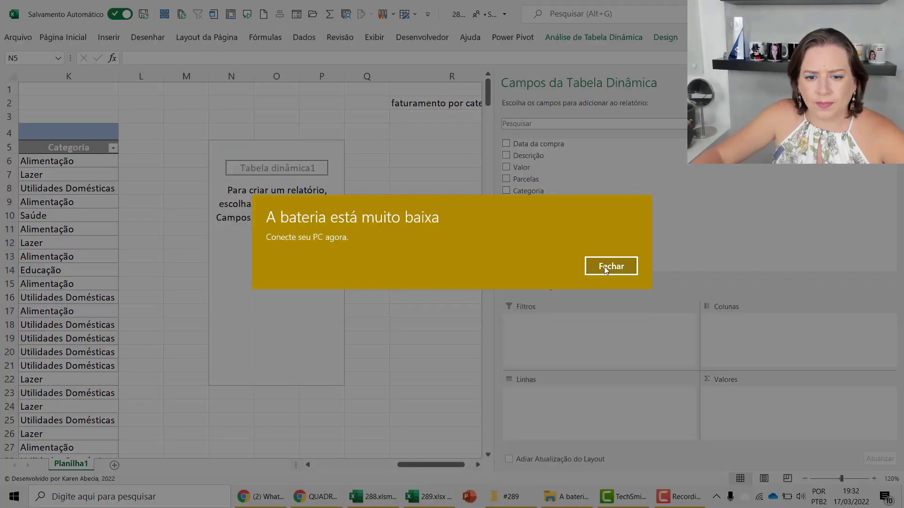
left_click(603, 267)
left_click(429, 230)
left_click(464, 107)
left_click(451, 153)
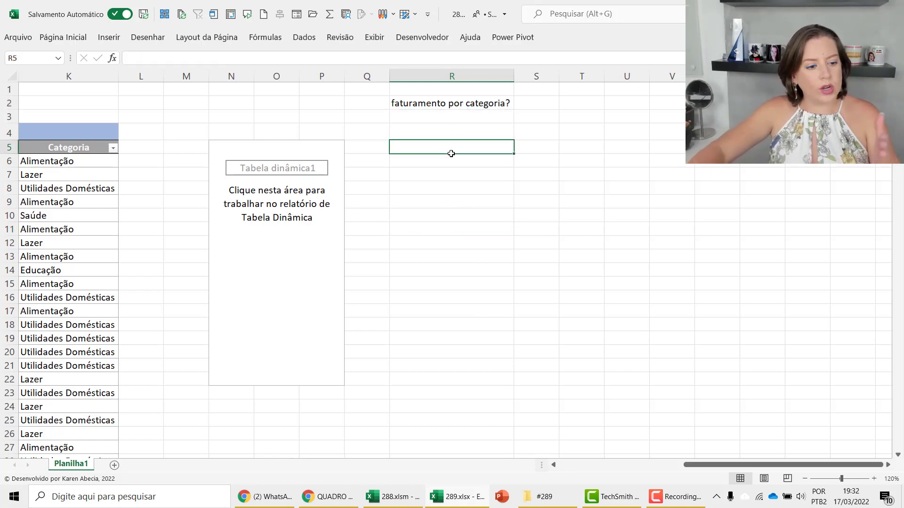
left_click(433, 107)
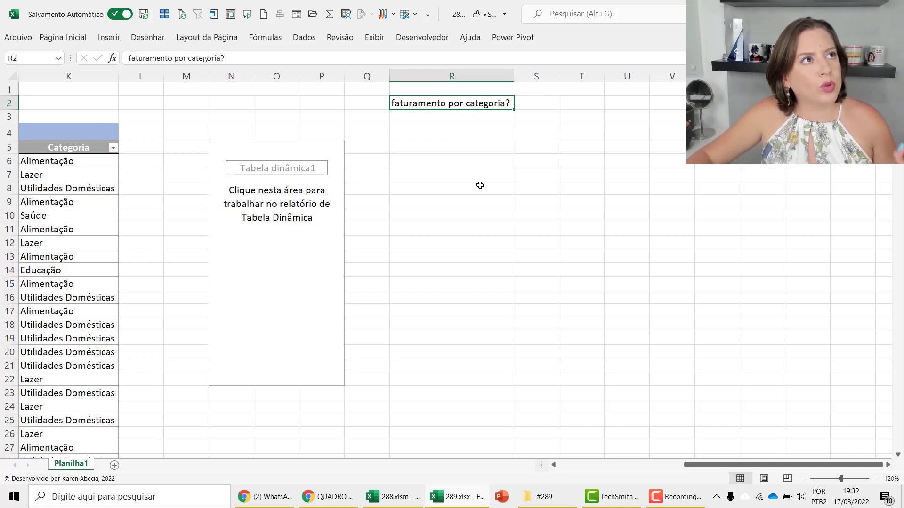
left_click(479, 186)
left_click(438, 104)
left_click(456, 162)
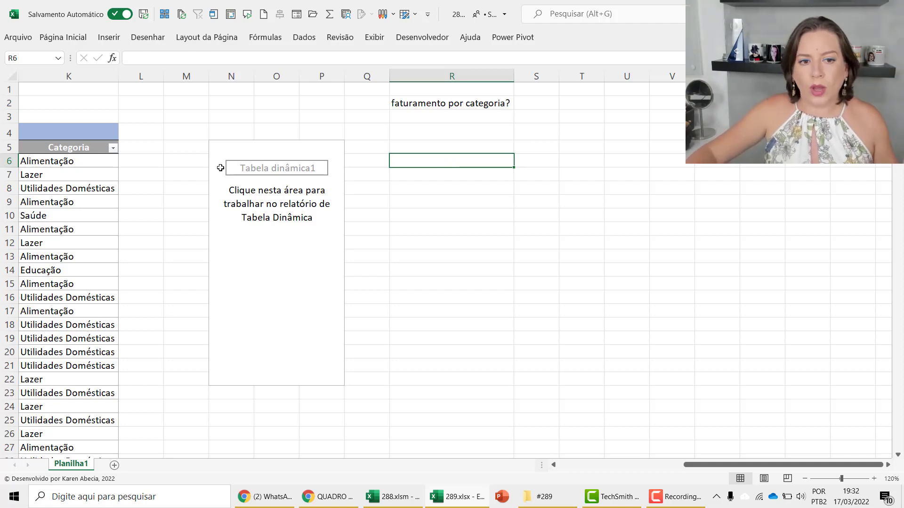
- Add the Parcelas field to the pivot table's filters and restrict it to 1
left_click(225, 149)
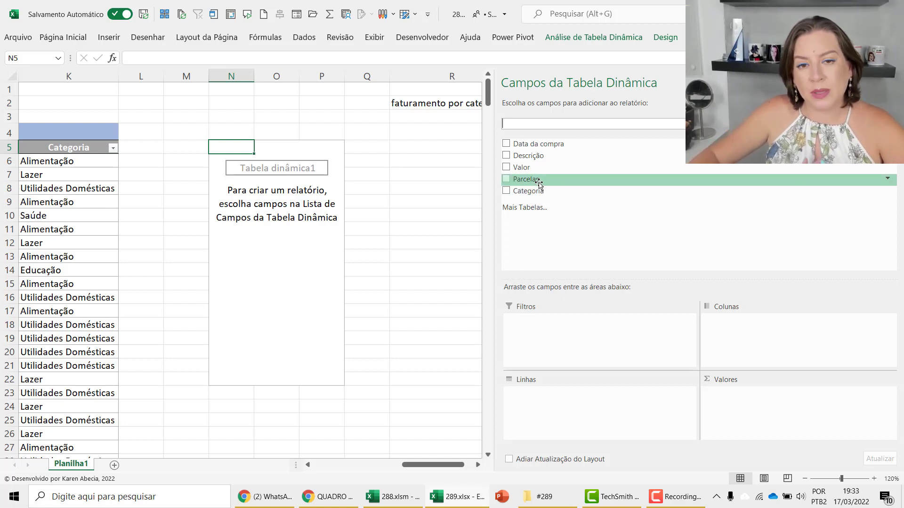
left_click(309, 465)
left_click_drag(524, 181, 536, 329)
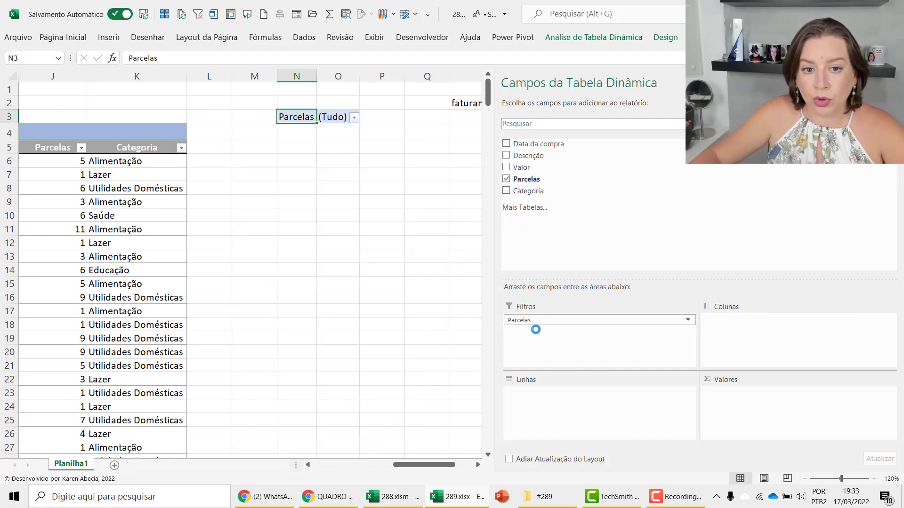
left_click(354, 118)
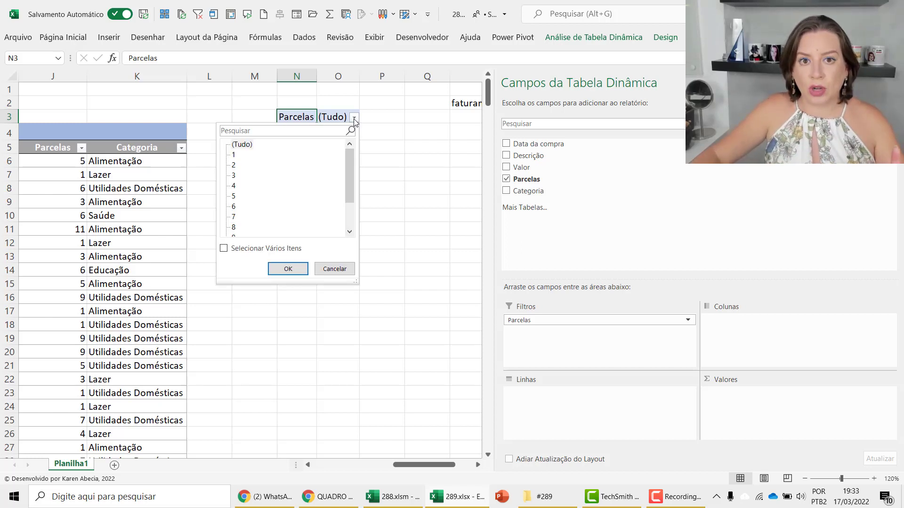
left_click(234, 155)
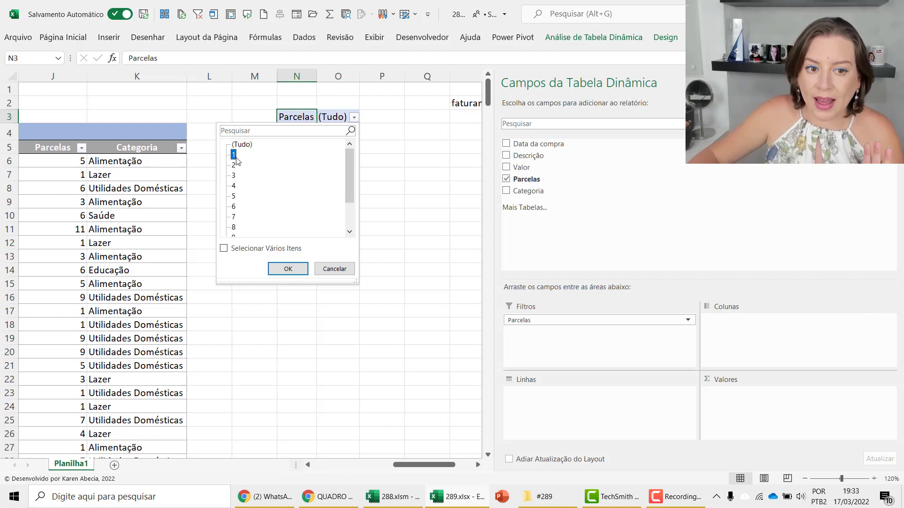
left_click(287, 269)
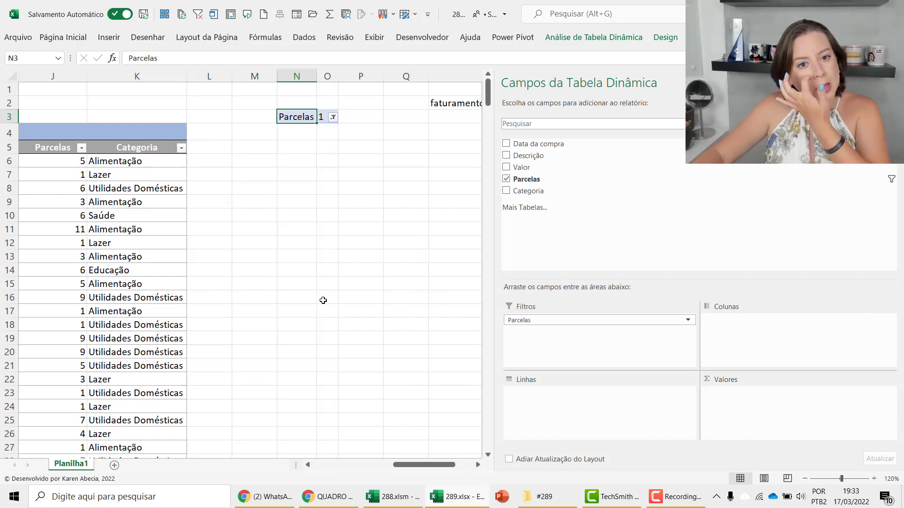
- Examine the Parcelas report filter beside the question, and the repeated entries in the source table's Categoria column
left_click(478, 467)
left_click(478, 467)
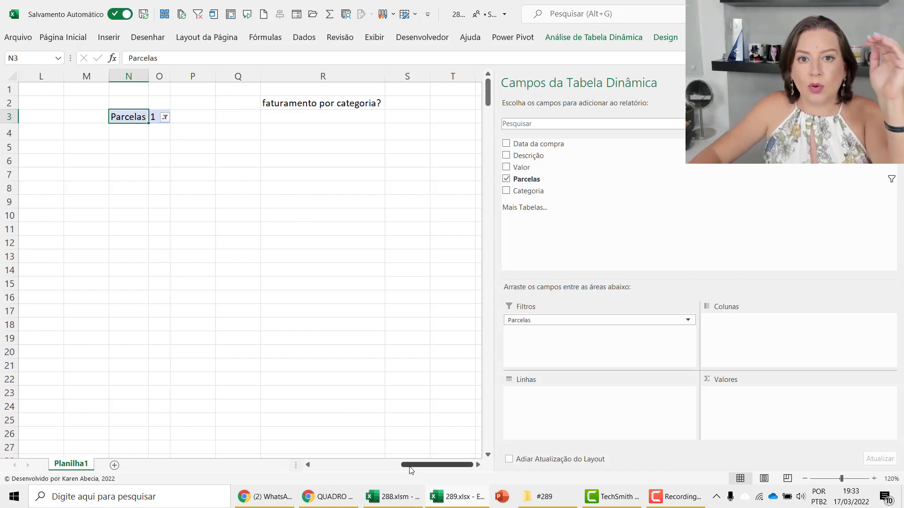
scroll(411, 469, "left", 3)
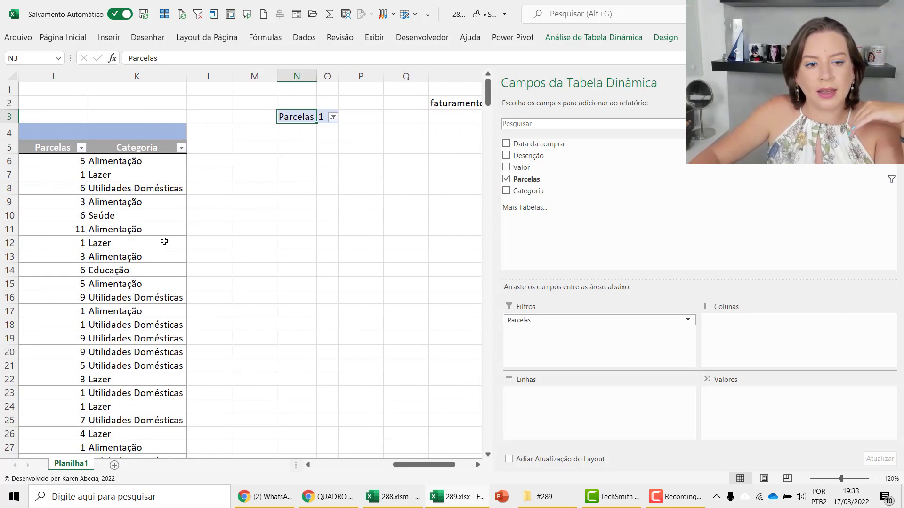
left_click(141, 180)
left_click(137, 202)
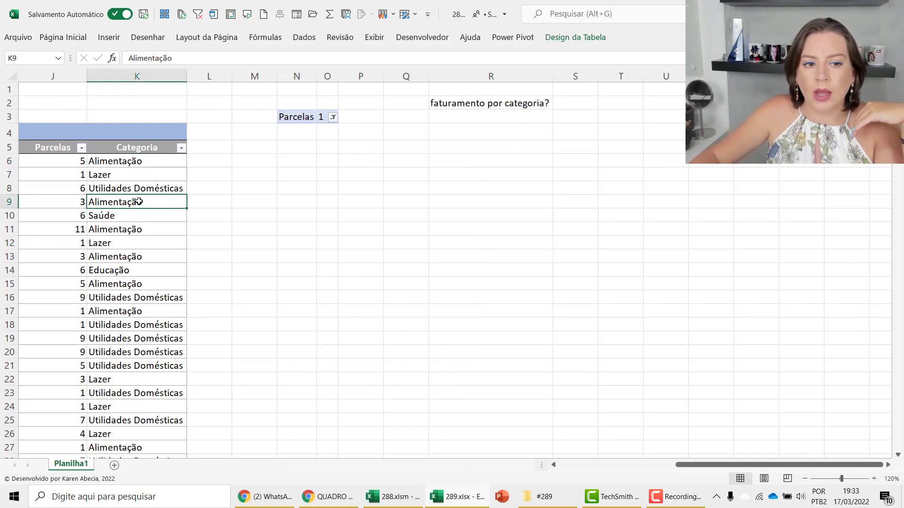
left_click(120, 229)
left_click(122, 259)
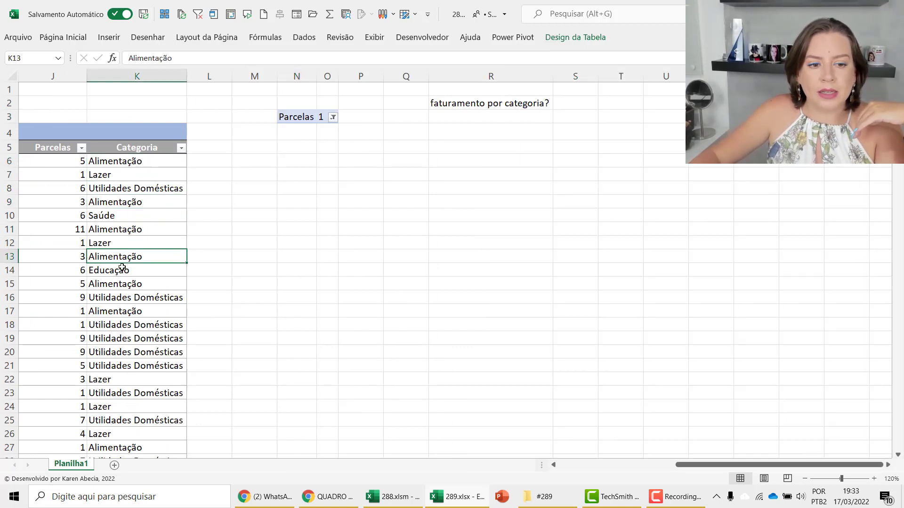
left_click(119, 283)
left_click(125, 311)
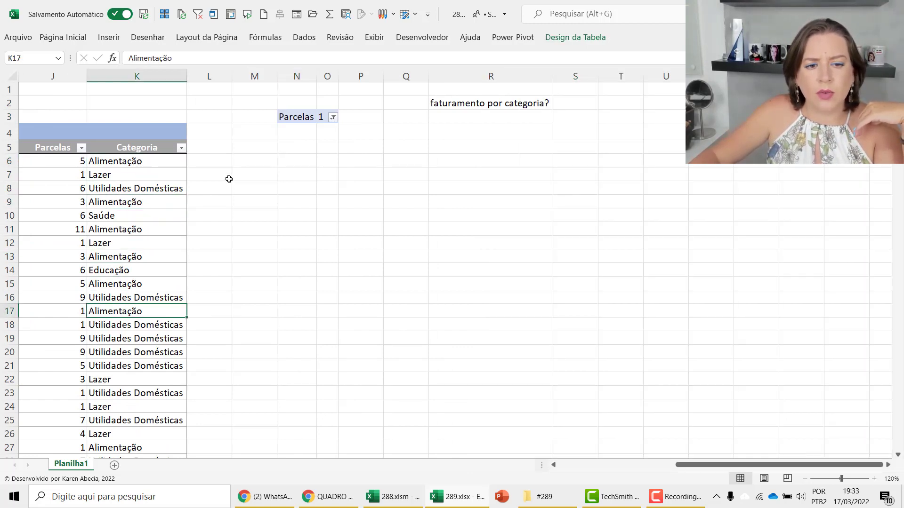
- Add the Categoria field to the pivot table's rows and move it to the columns area
left_click(292, 118)
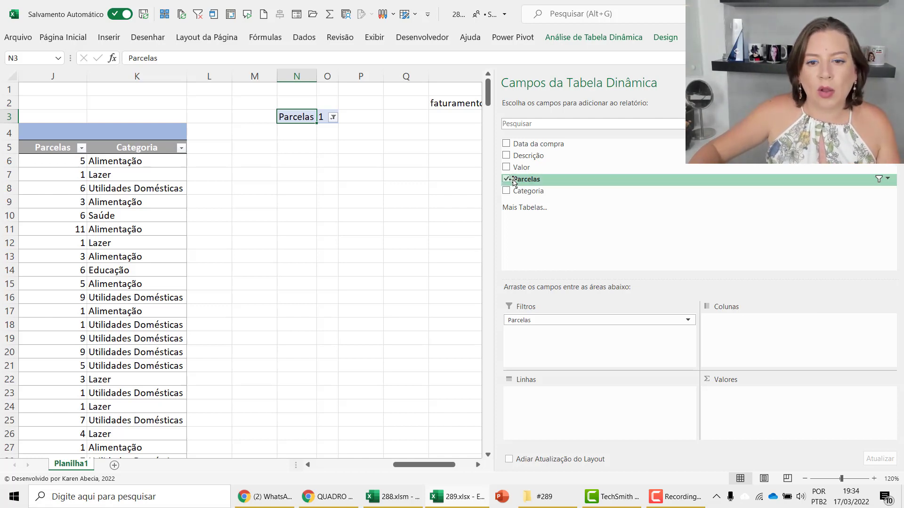
left_click_drag(540, 191, 541, 419)
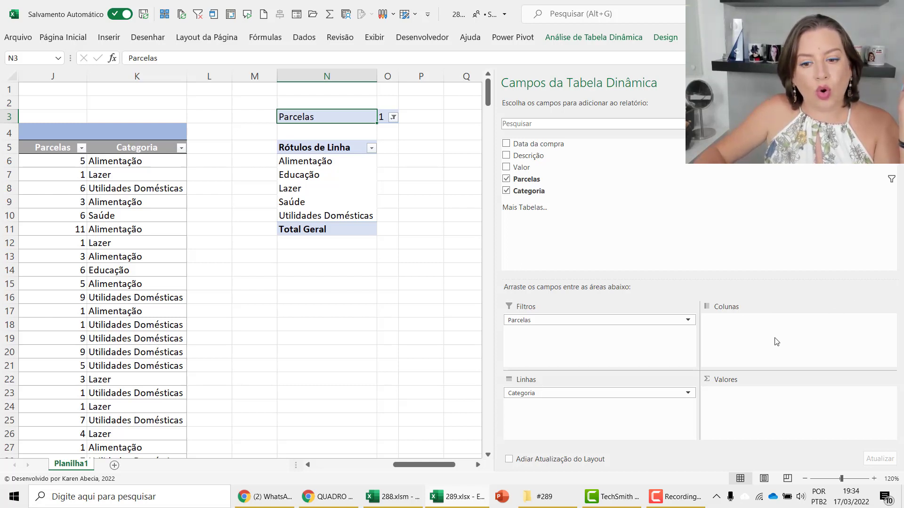
left_click_drag(521, 394, 738, 351)
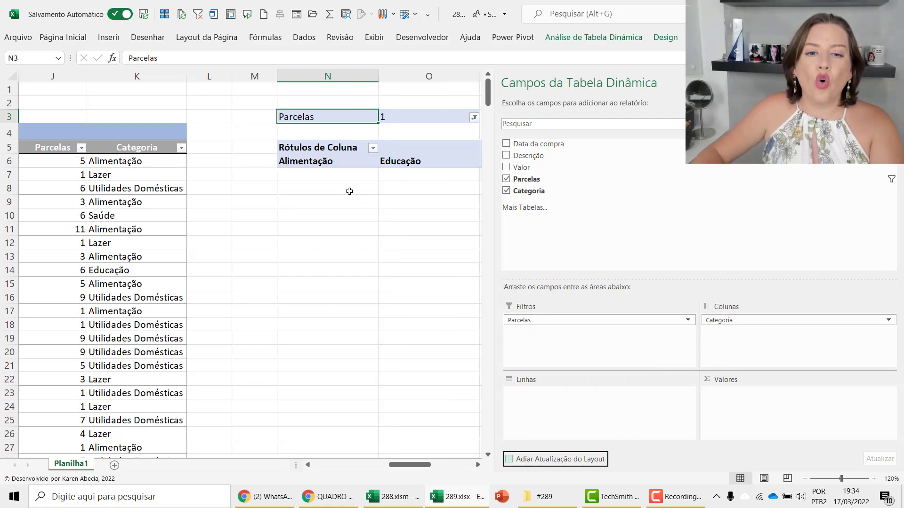
left_click_drag(422, 468, 436, 466)
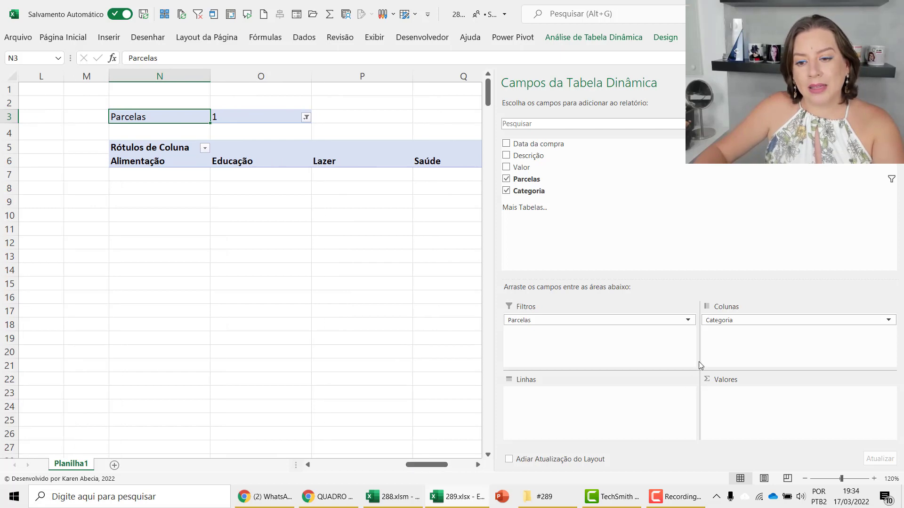
- Move the Categoria field from the pivot table's columns area to its rows area
left_click_drag(717, 325, 626, 395)
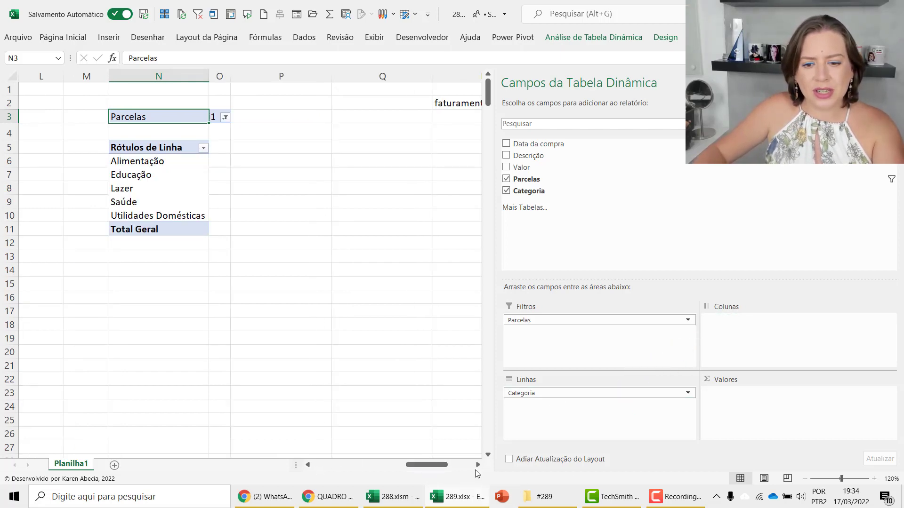
left_click(874, 478)
left_click(875, 478)
left_click(874, 478)
left_click(874, 479)
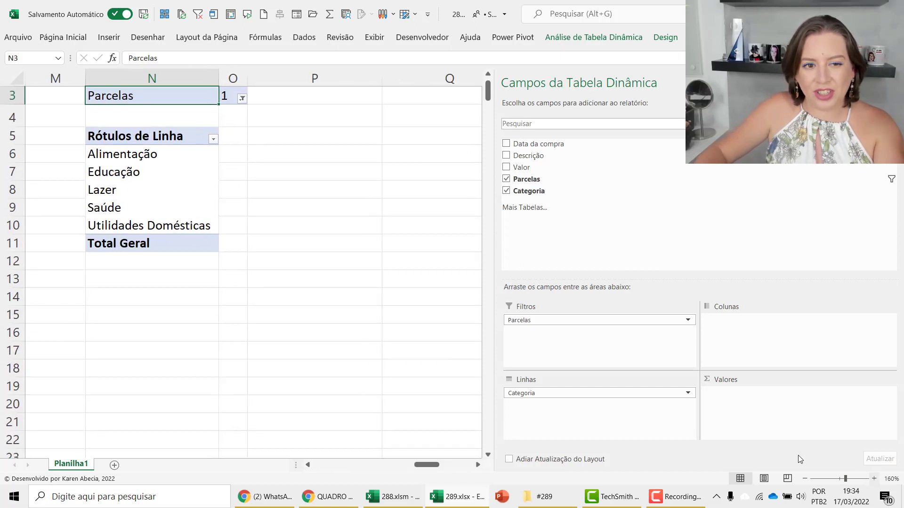
left_click(488, 75)
left_click(487, 74)
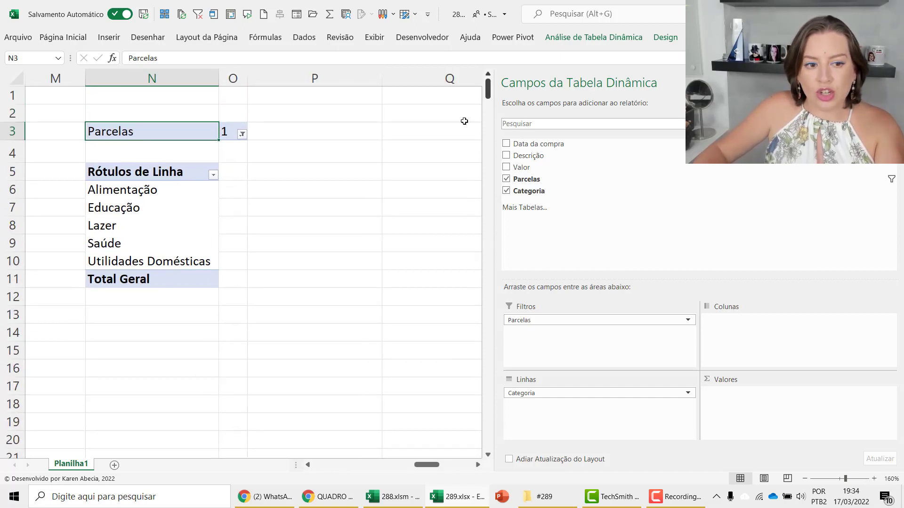
left_click(308, 465)
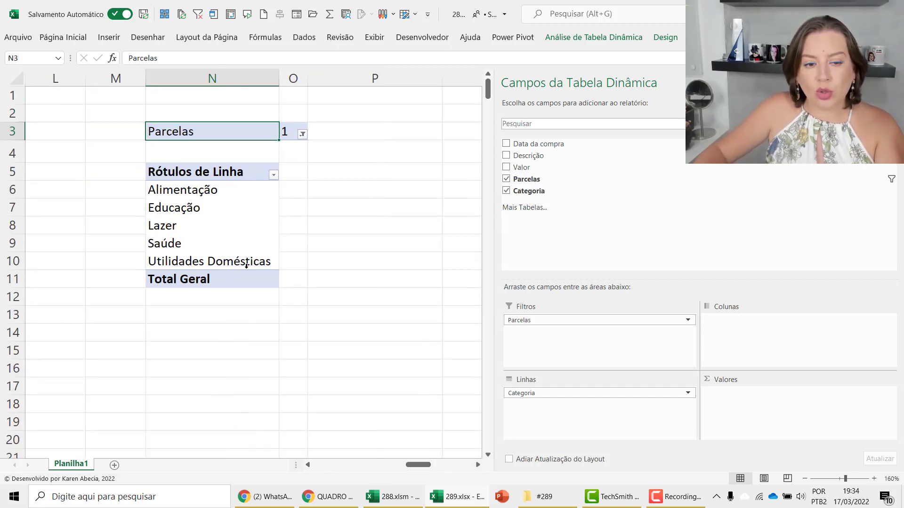
- Examine the category row labels of the pivot table against the question "faturamento por categoria?" in R2
left_click(227, 197)
left_click_drag(228, 197, 259, 257)
left_click(328, 341)
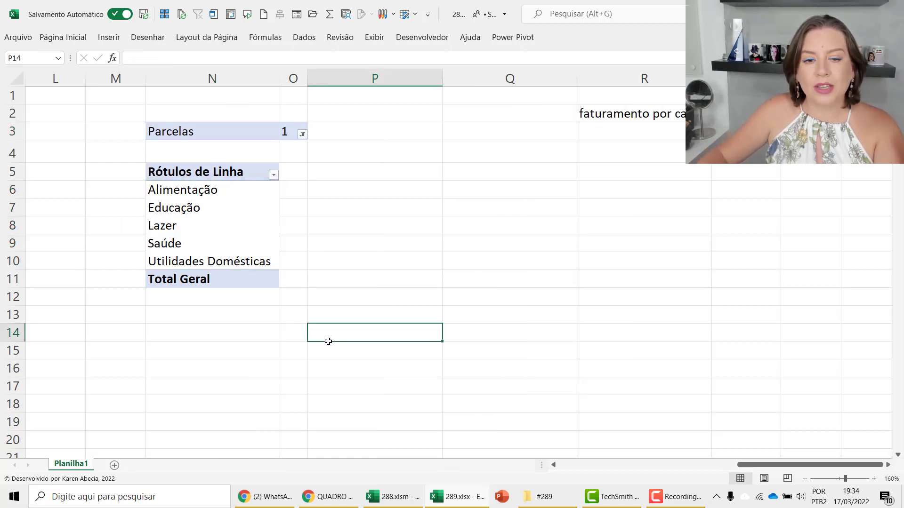
left_click(233, 191)
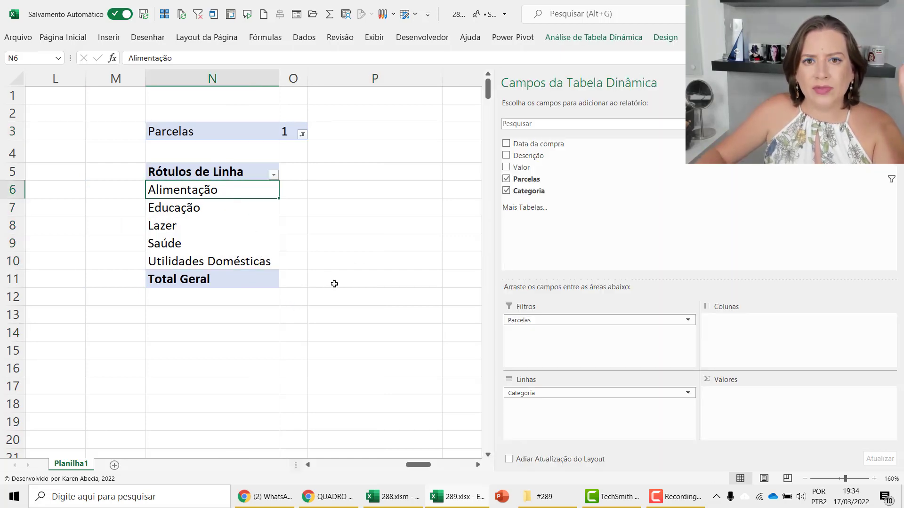
left_click(396, 197)
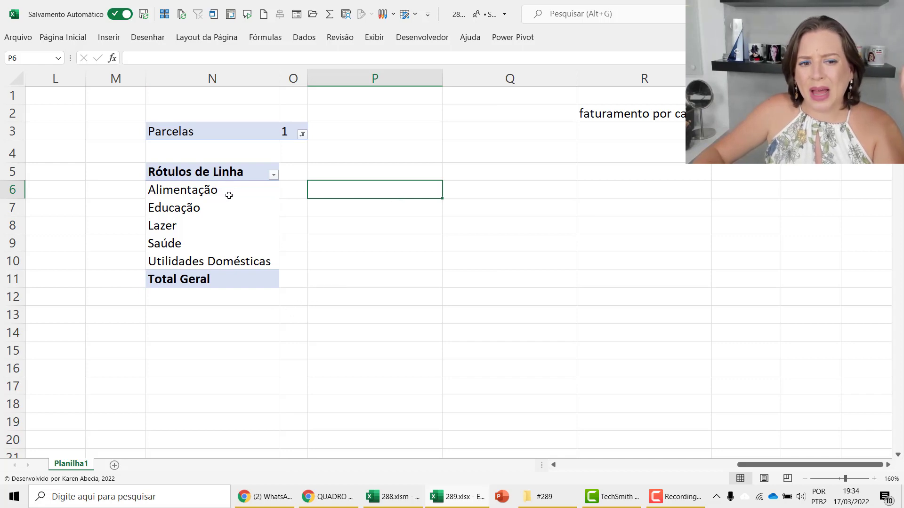
left_click(229, 195)
left_click(209, 326)
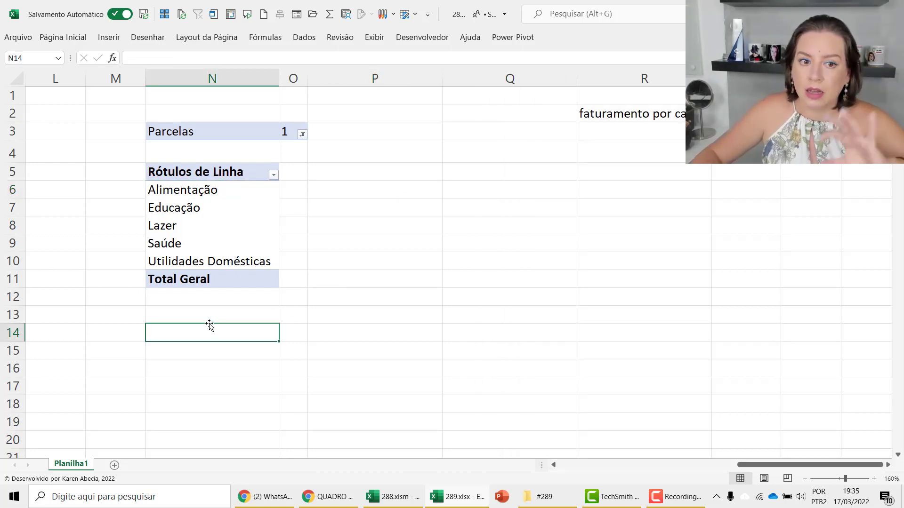
left_click(218, 173)
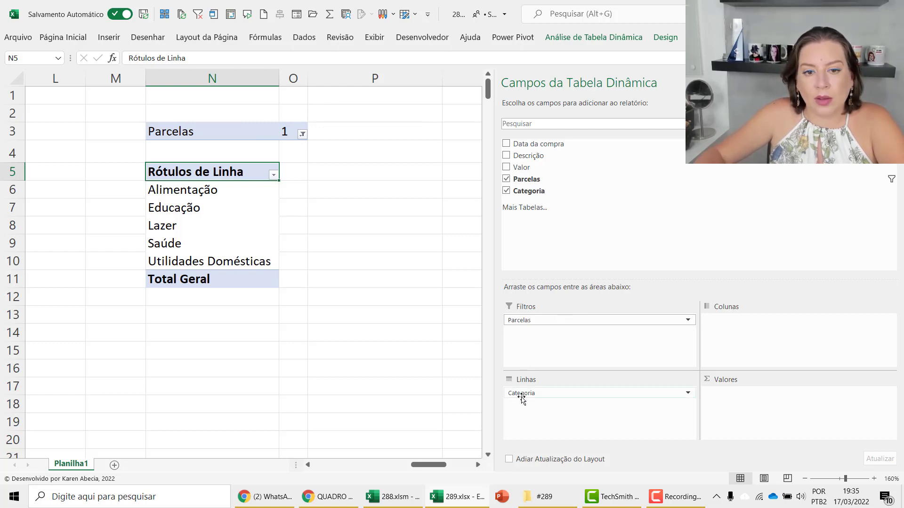
left_click_drag(445, 465, 474, 465)
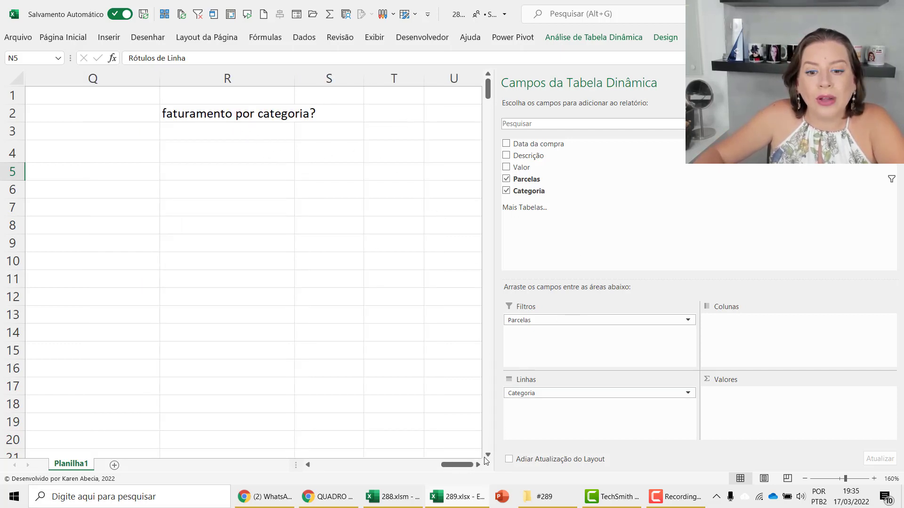
left_click(307, 465)
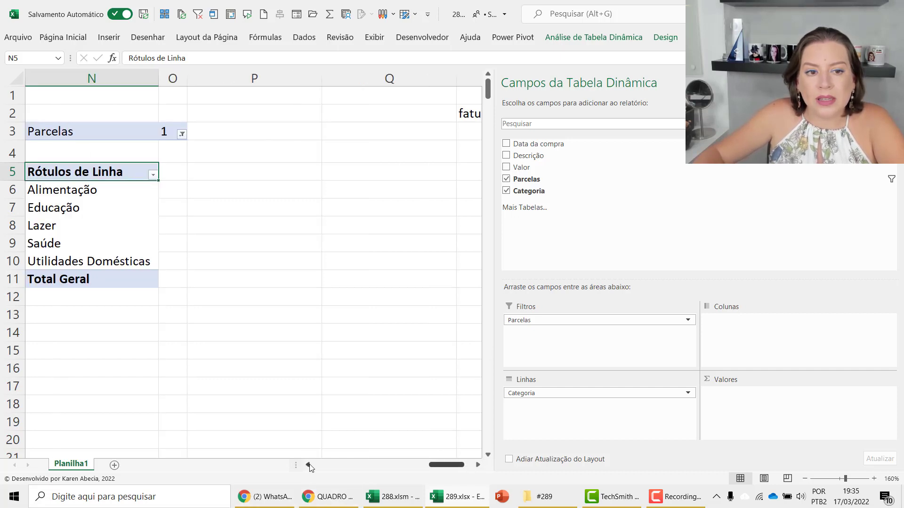
left_click(249, 192)
left_click(252, 207)
left_click(257, 219)
- Add the Valor field to the pivot table's values area
left_click(344, 300)
left_click(261, 193)
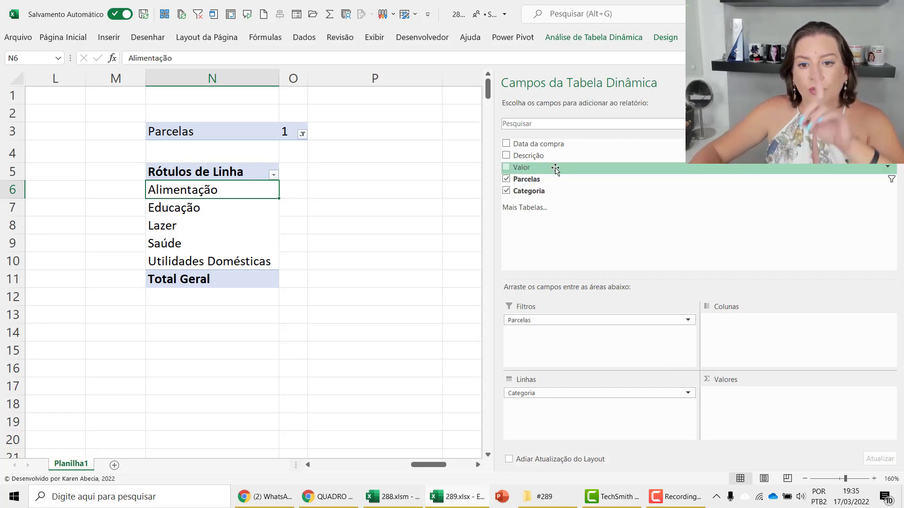
left_click_drag(555, 169, 740, 422)
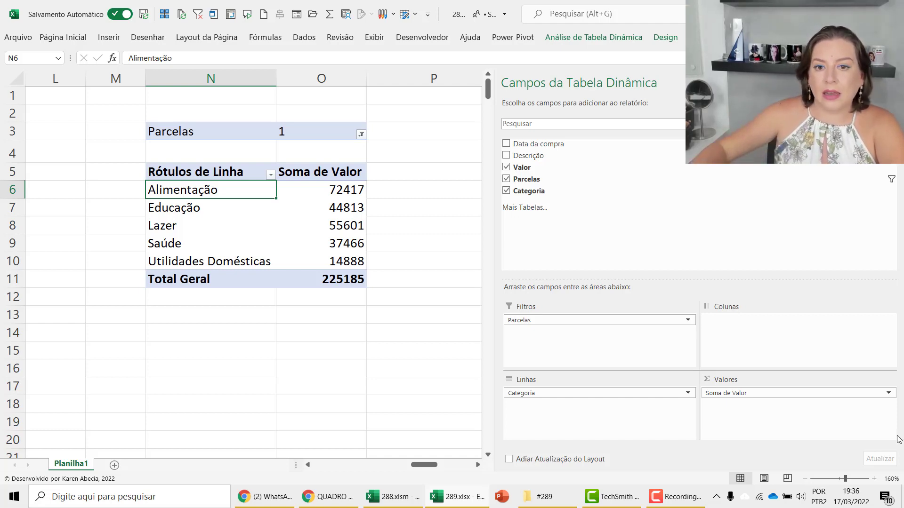
- Move the question from R2 to N2, directly above the pivot table, and autofit column N
left_click(806, 479)
left_click(805, 479)
left_click(806, 479)
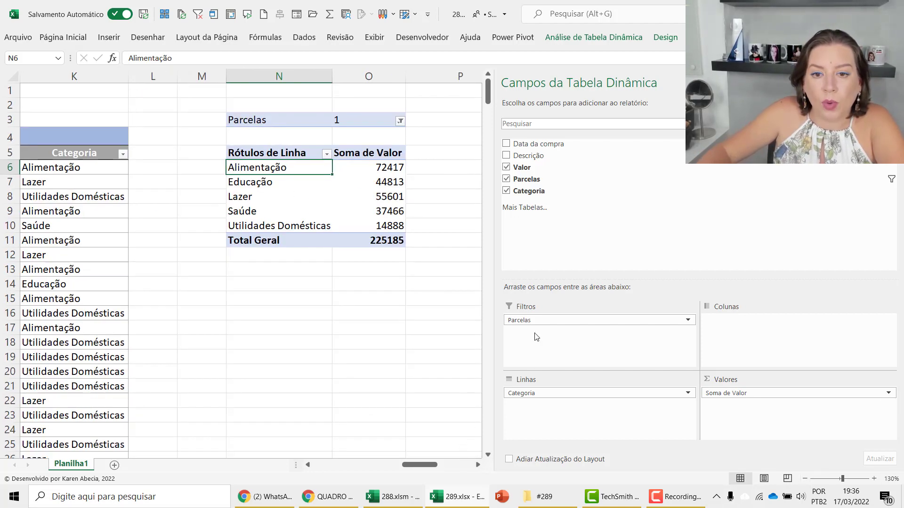
left_click(444, 159)
left_click(665, 106)
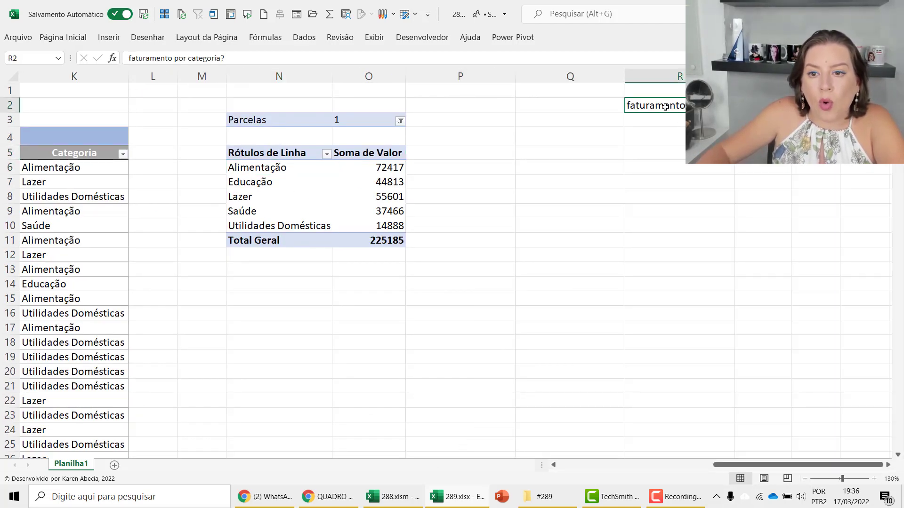
left_click_drag(645, 113, 274, 109)
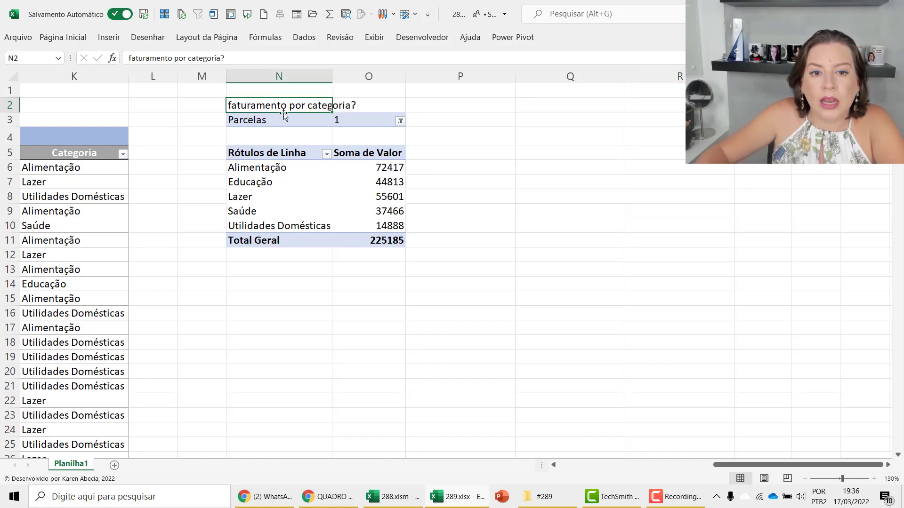
double_click(332, 76)
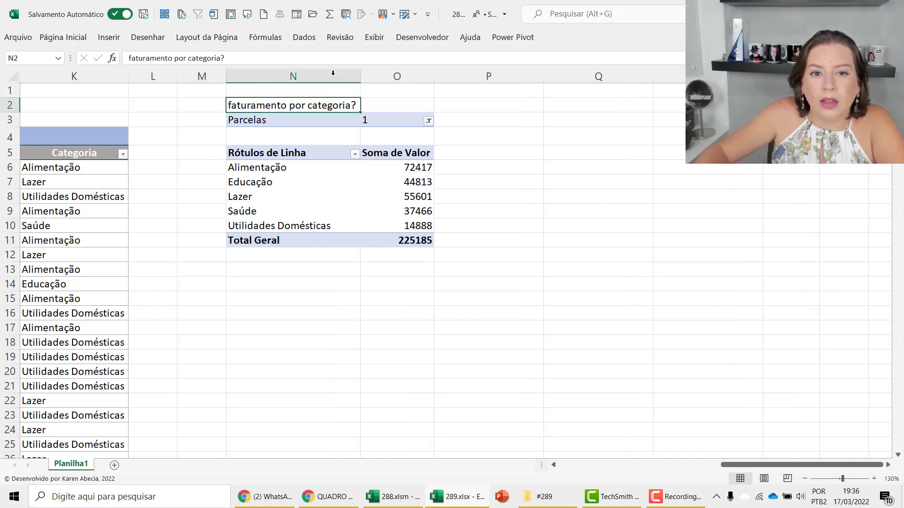
- Reword the question in N2 as "faturamento por categoria dos pagamentos á vista?" and widen column N to fit it
double_click(348, 105)
key("BackSpace")
type("dos pagamentos")
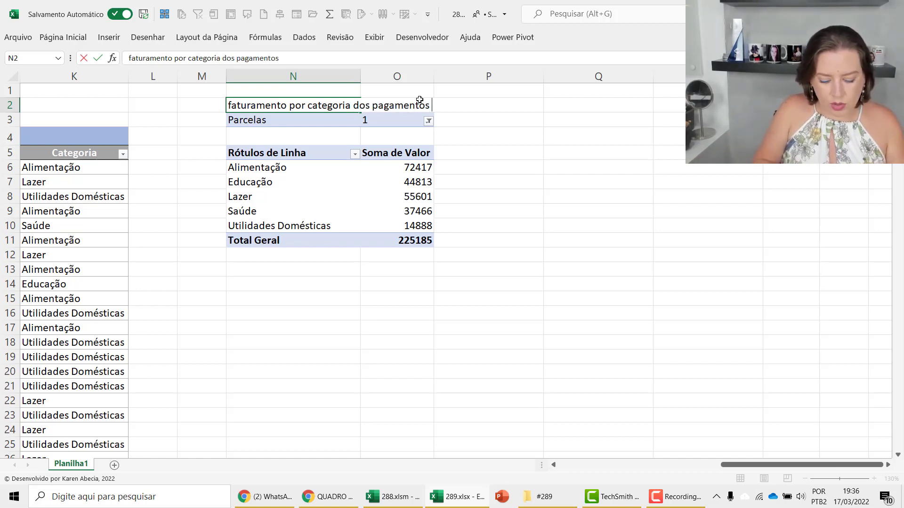
type(" á vista?")
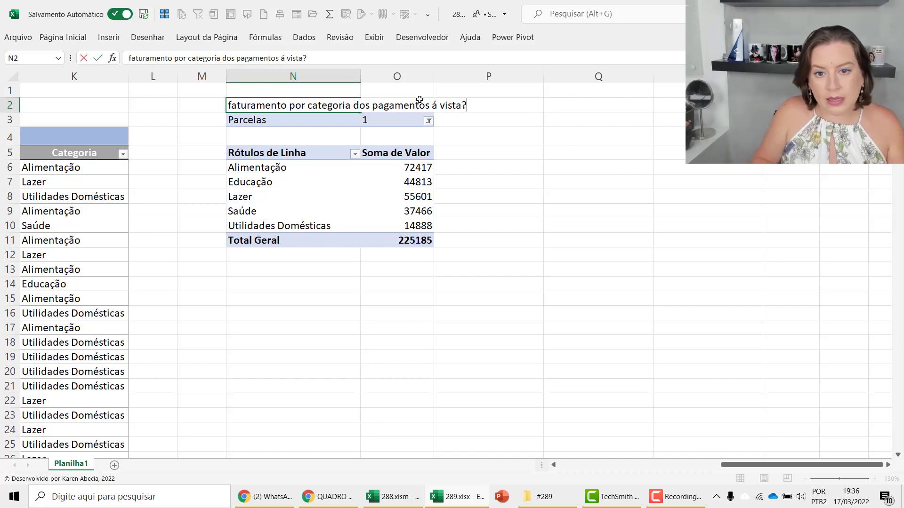
key("Return")
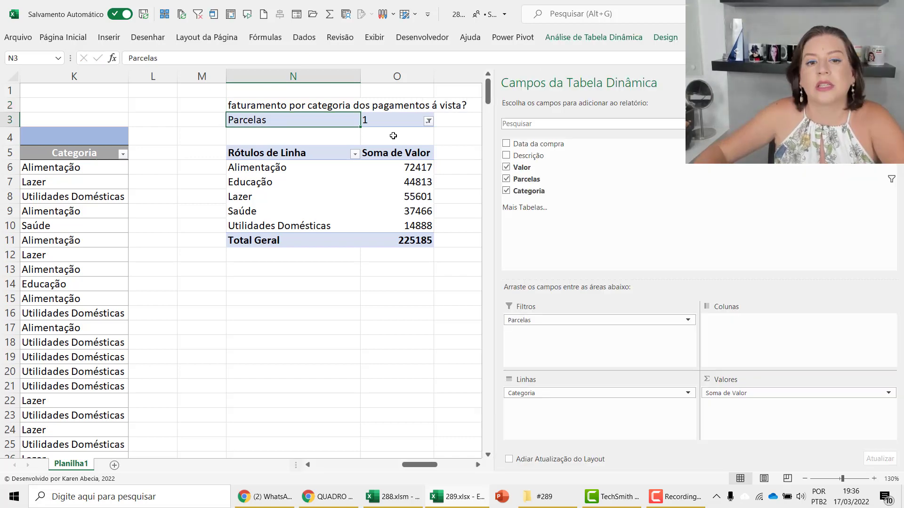
double_click(360, 76)
- Format the pivot table's Soma de Valor amounts in O6:O11 as R$ accounting values
left_click(376, 281)
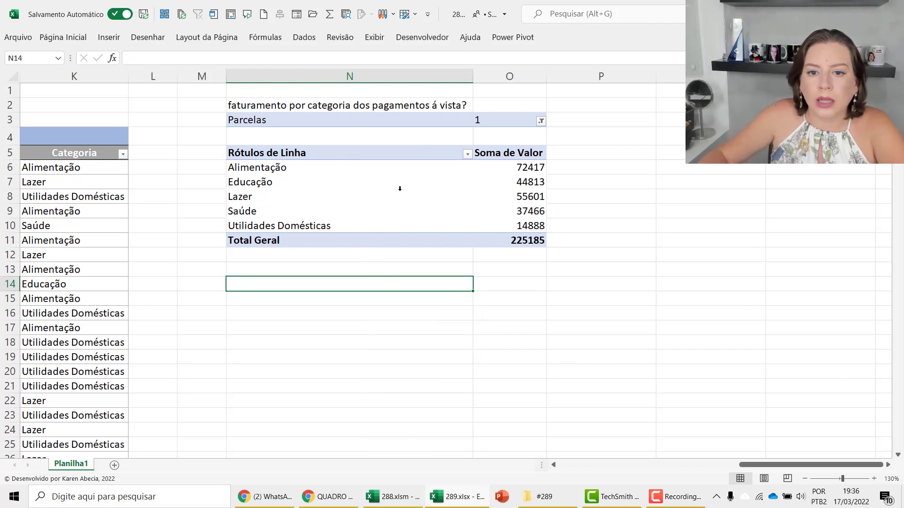
left_click_drag(494, 168, 511, 240)
left_click(65, 39)
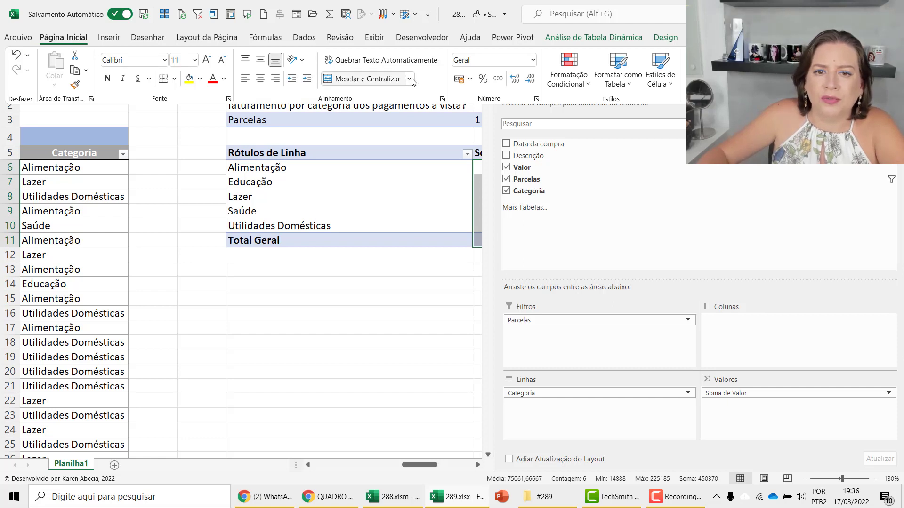
left_click(459, 79)
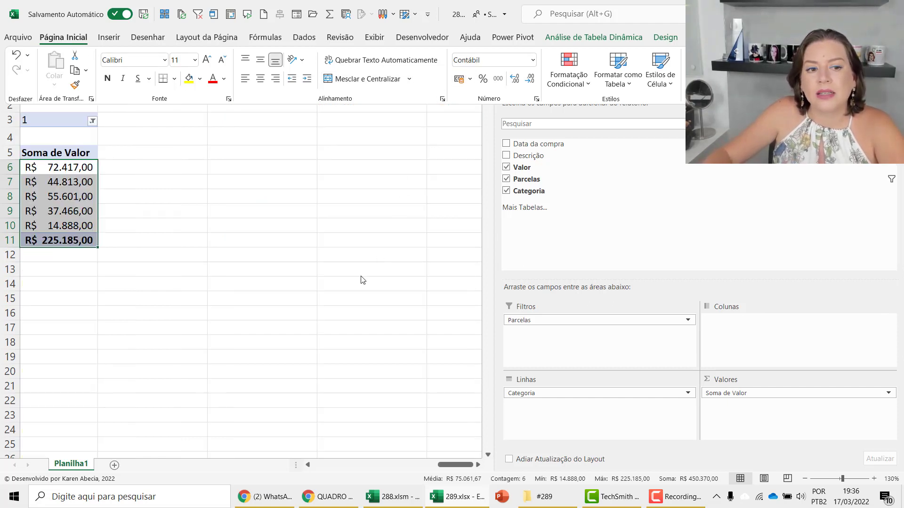
left_click(307, 464)
left_click(308, 465)
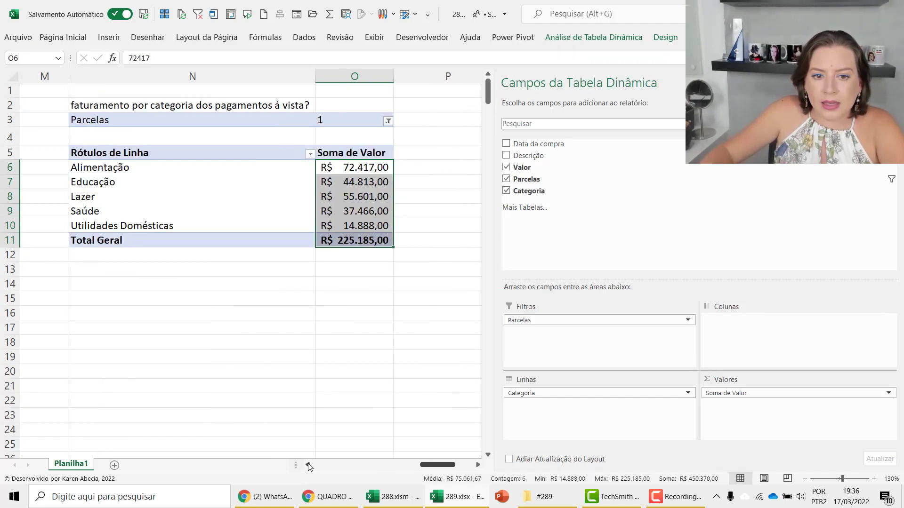
- Examine the Soma de Valor amount of each category in the pivot table
left_click(302, 354)
left_click(341, 165)
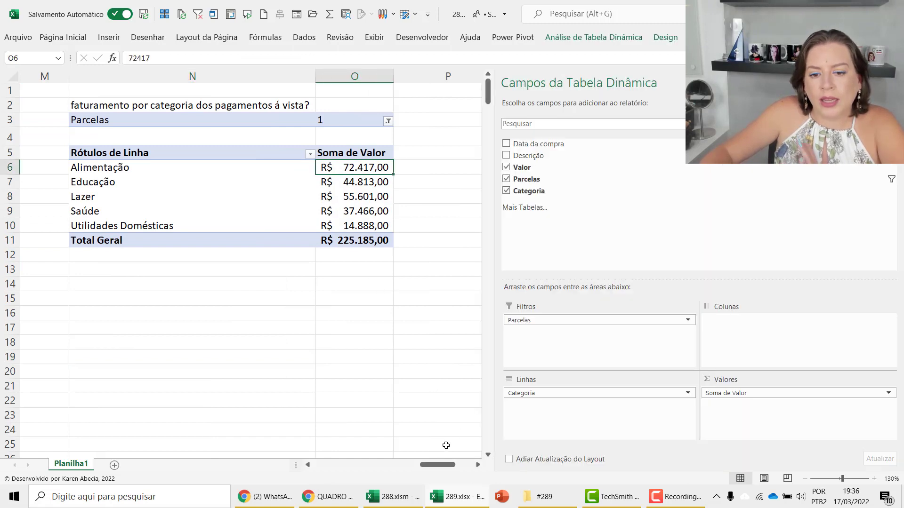
left_click_drag(302, 169, 327, 182)
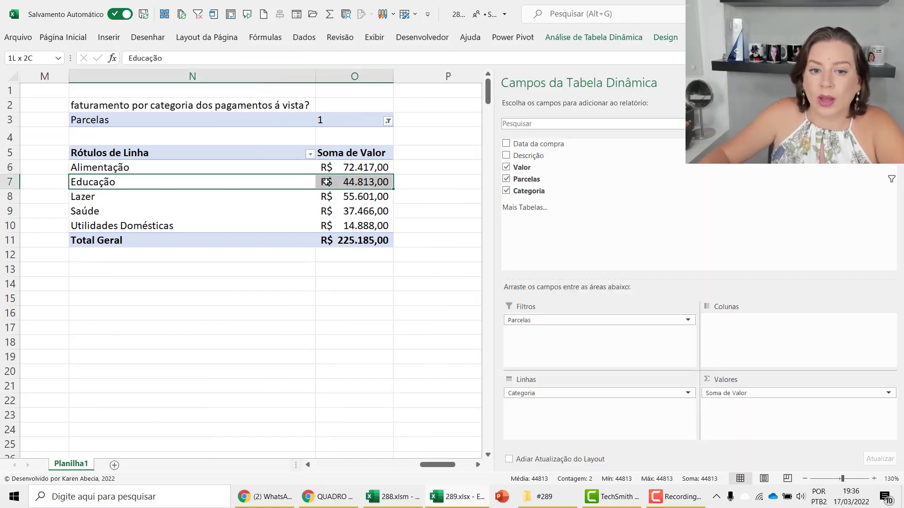
left_click(303, 191)
left_click(327, 198)
left_click(341, 227)
left_click(344, 208)
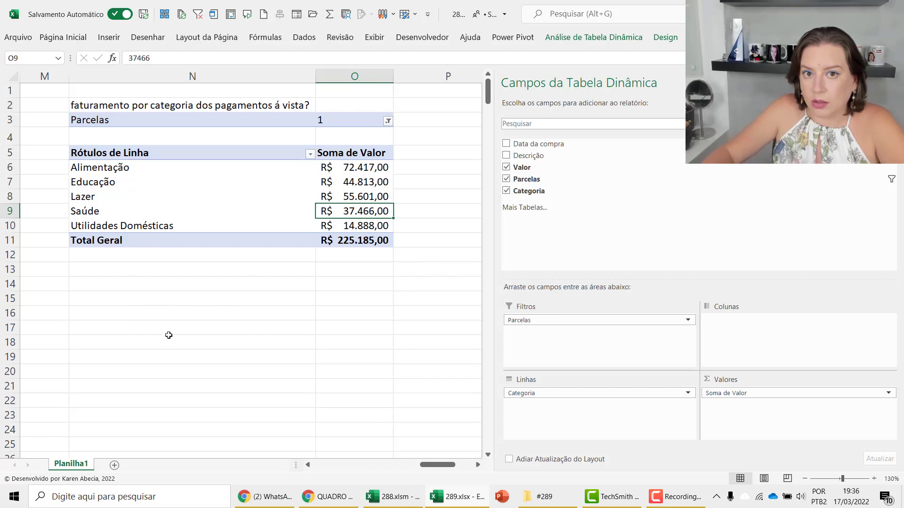
- Replace the Categoria entry in K9 of the source table with "nova categoria"
left_click(365, 347)
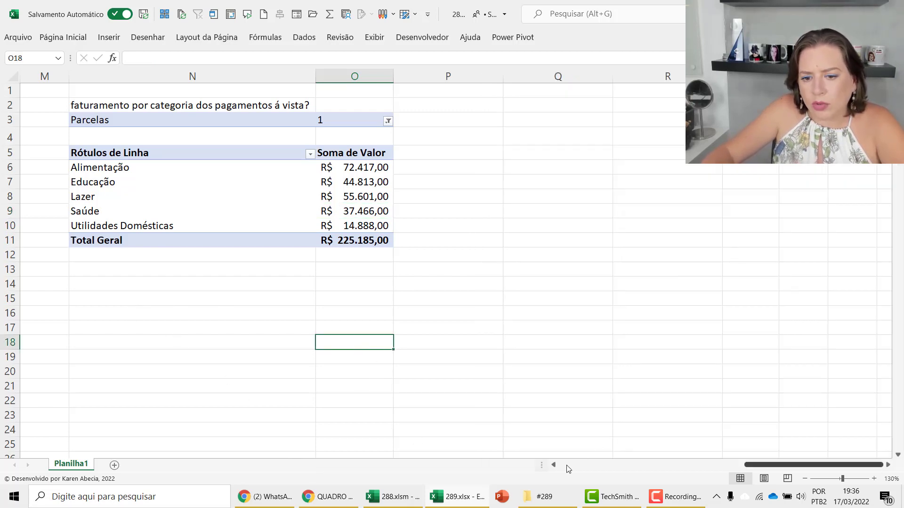
left_click(554, 465)
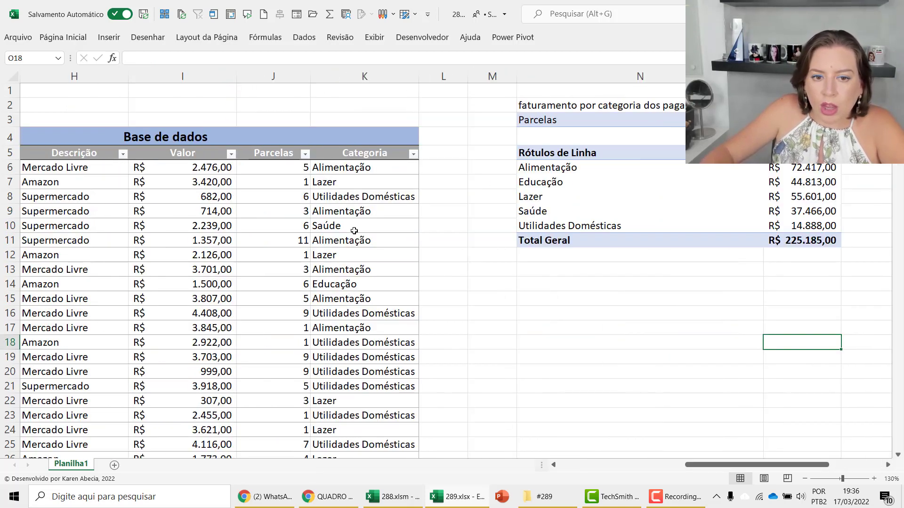
left_click(363, 210)
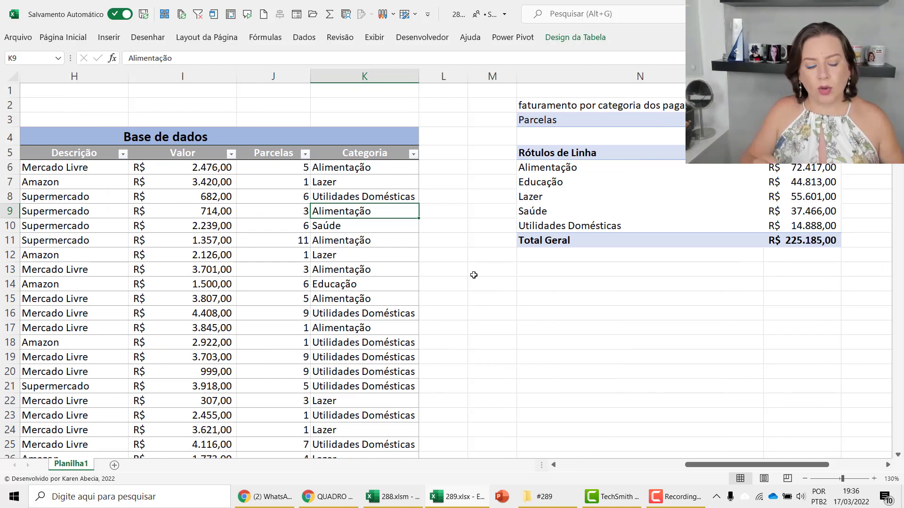
type("nova")
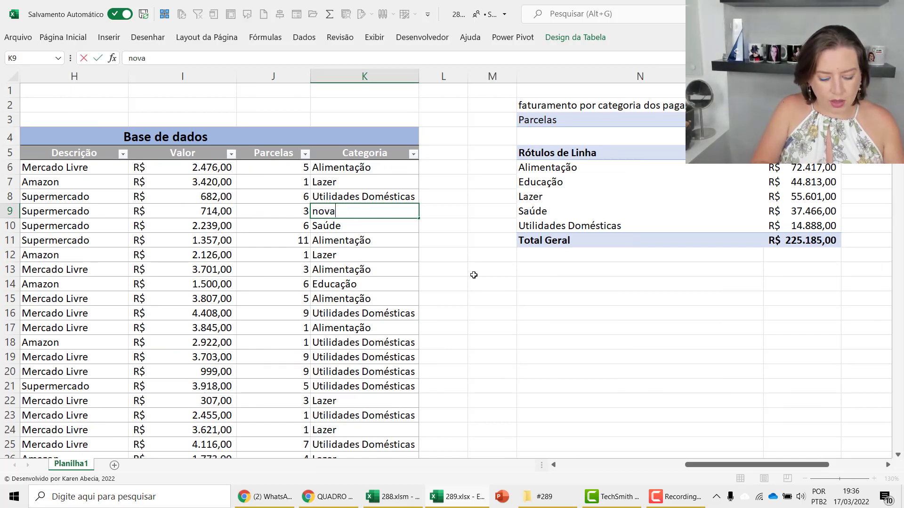
type(" categoria")
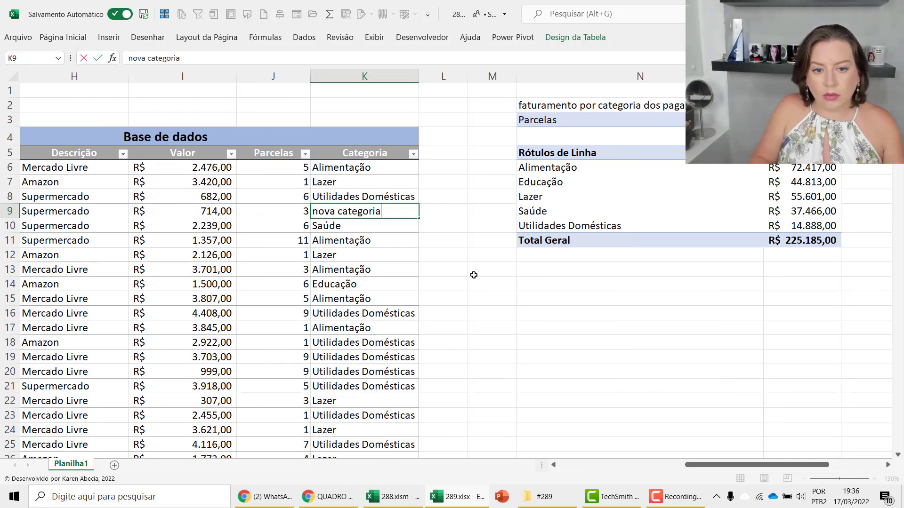
key("Return")
- Copy "nova categoria" from K9 into the Categoria cells K10:K16
left_click(393, 216)
key("ctrl+c")
left_click_drag(380, 226, 379, 313)
key("ctrl+v")
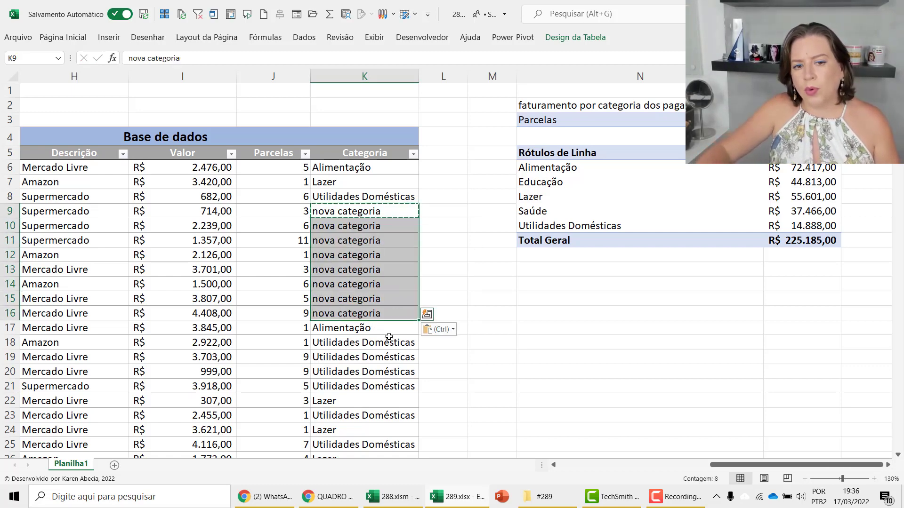
left_click(371, 271)
key("Escape")
- Select the pivot table's category labels and close its field list
left_click(558, 197)
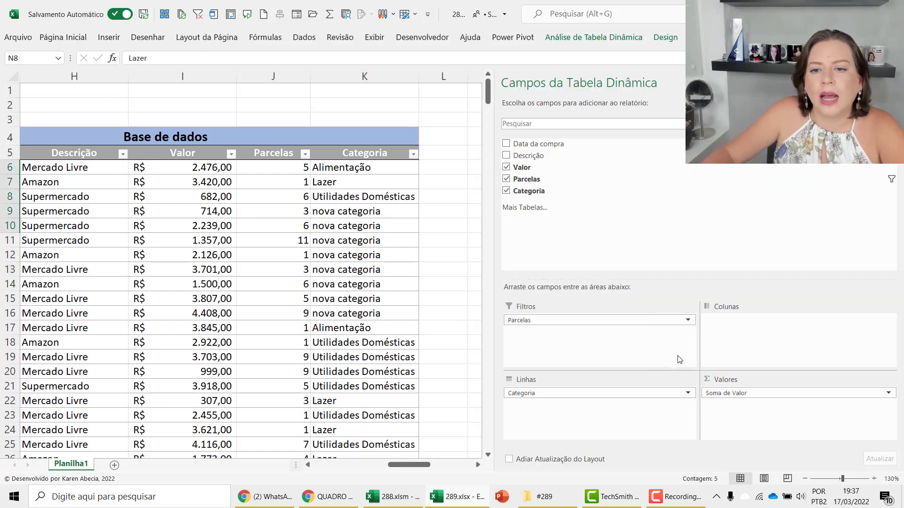
left_click(891, 83)
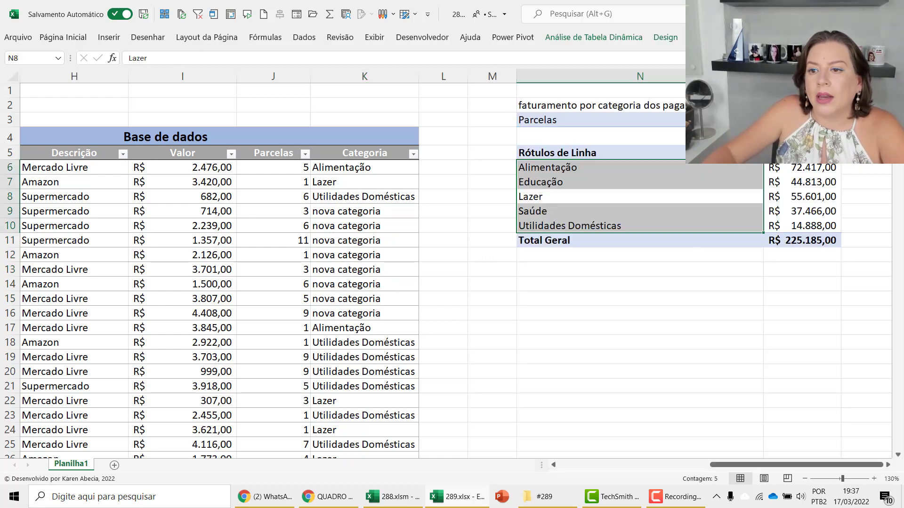
- Refresh the pivot table from the changed source data and check its nova categoria row
left_click(760, 267)
left_click(888, 465)
left_click(888, 465)
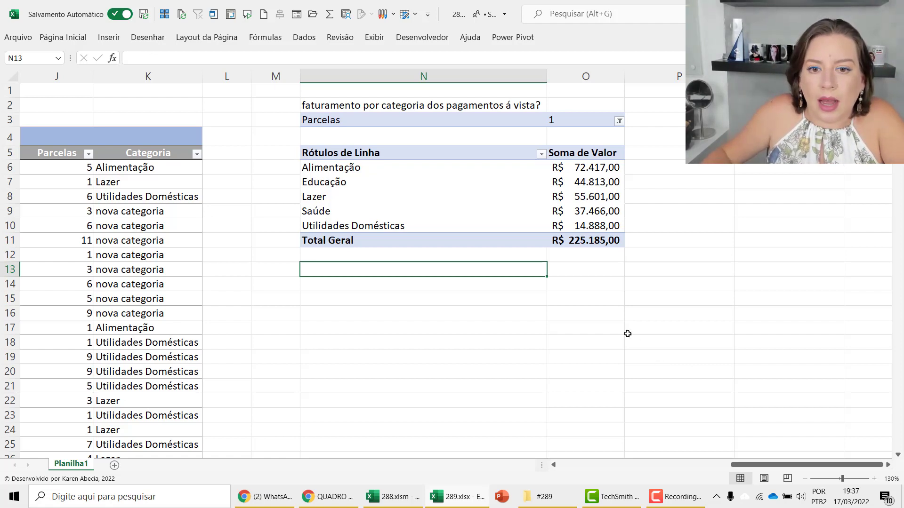
right_click(520, 167)
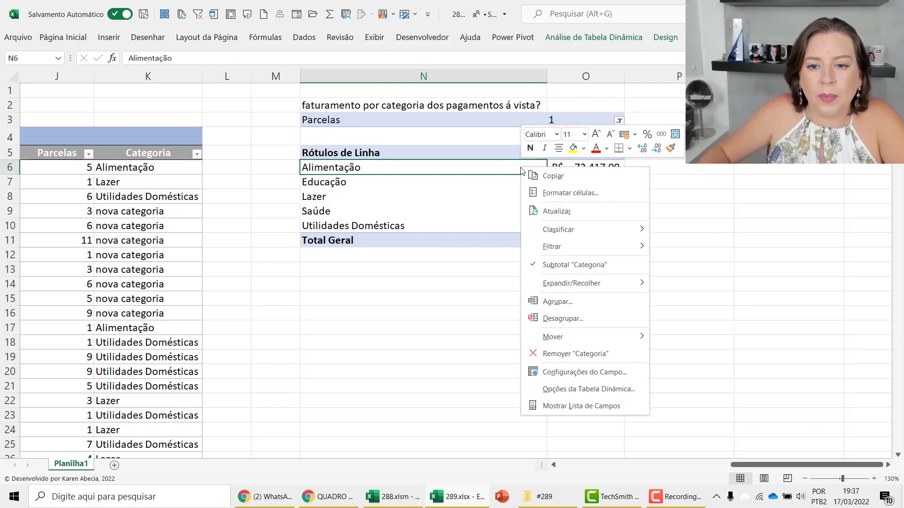
left_click(557, 212)
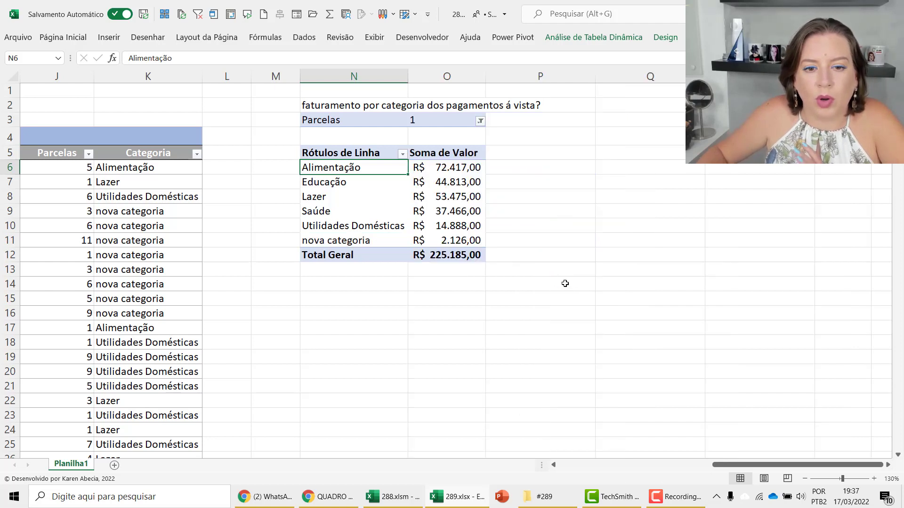
left_click(351, 241)
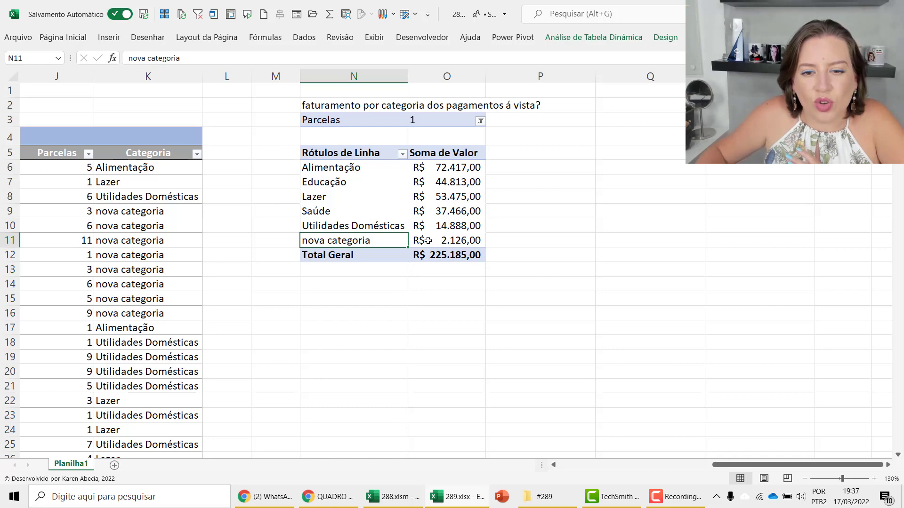
left_click_drag(428, 241, 407, 243)
left_click(437, 293)
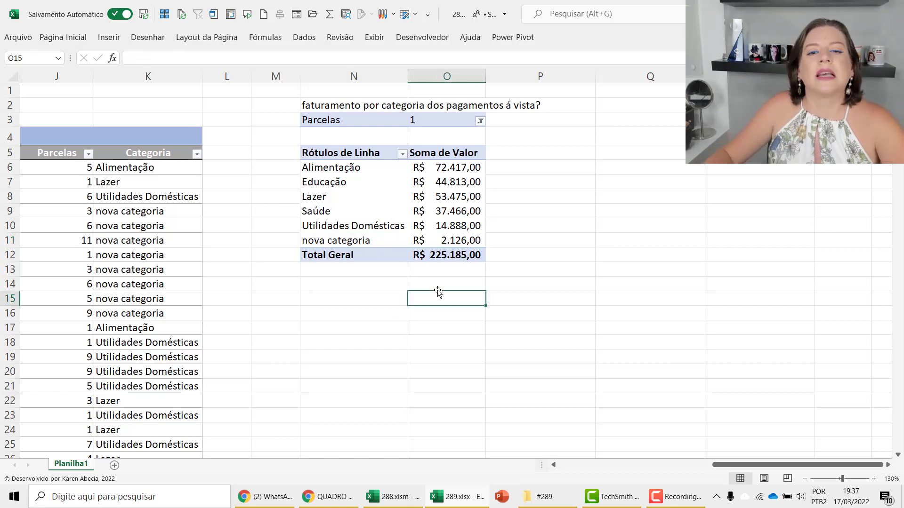
- Review the Partes da tabela dinâmica list, covering Filtros, Colunas, Valores and Linhas
left_click(875, 479)
left_click(874, 479)
left_click(753, 149)
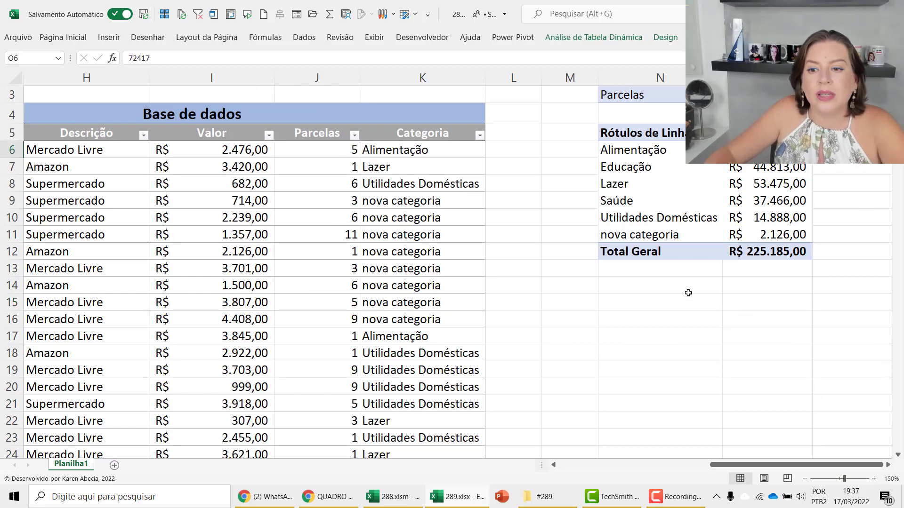
left_click(659, 286)
left_click_drag(714, 466, 517, 476)
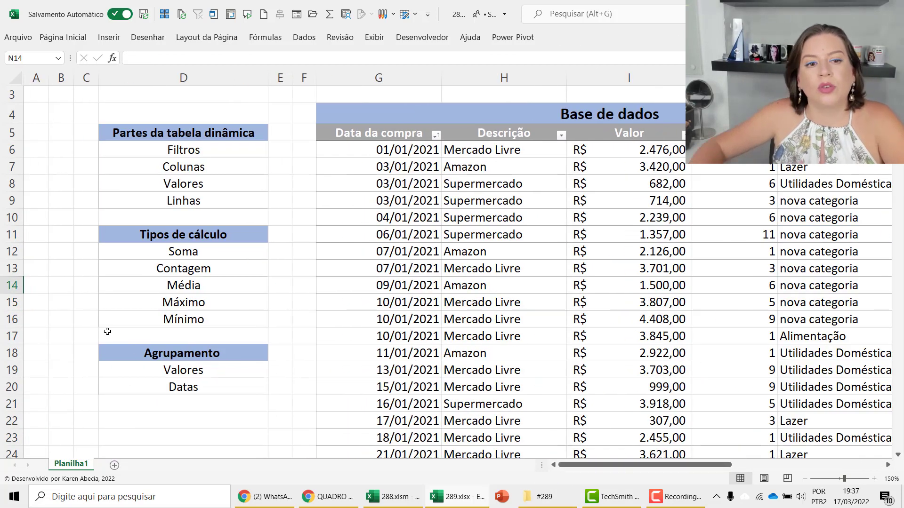
left_click(121, 134)
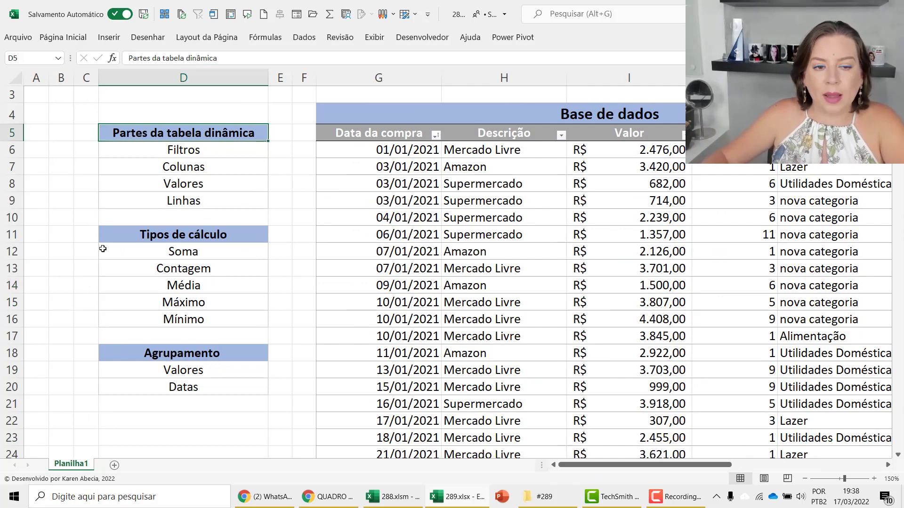
left_click(95, 150)
mouse_move(96, 150)
left_mouse_down()
mouse_move(105, 151)
mouse_move(89, 169)
mouse_move(102, 169)
mouse_move(112, 200)
left_mouse_up()
left_click(89, 184)
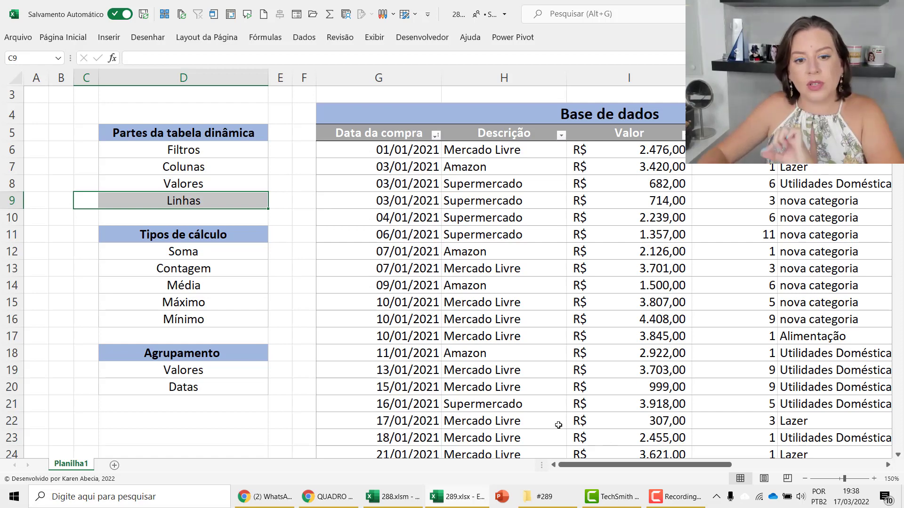
left_click(273, 386)
left_click(283, 401)
- Review the Tipos de cálculo list, going through Soma, Contagem, Média, Máximo and Mínimo
left_click_drag(629, 469, 781, 446)
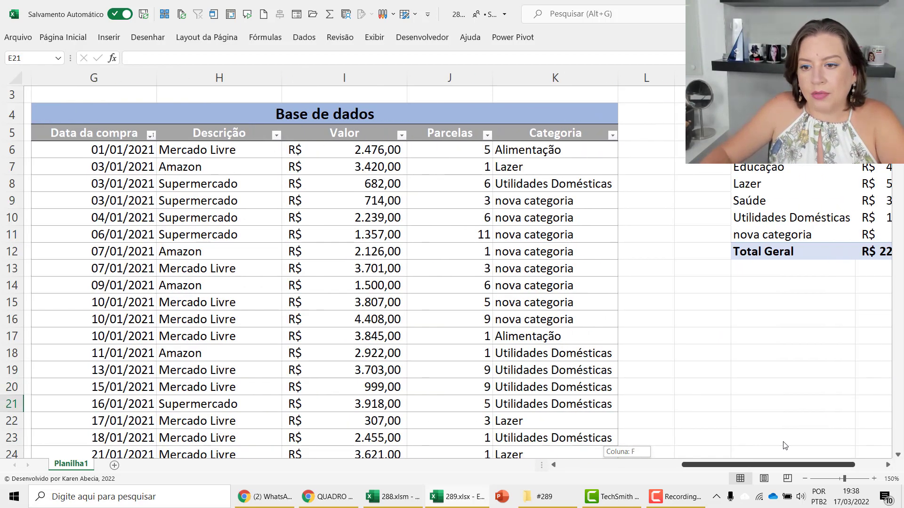
left_click(758, 217)
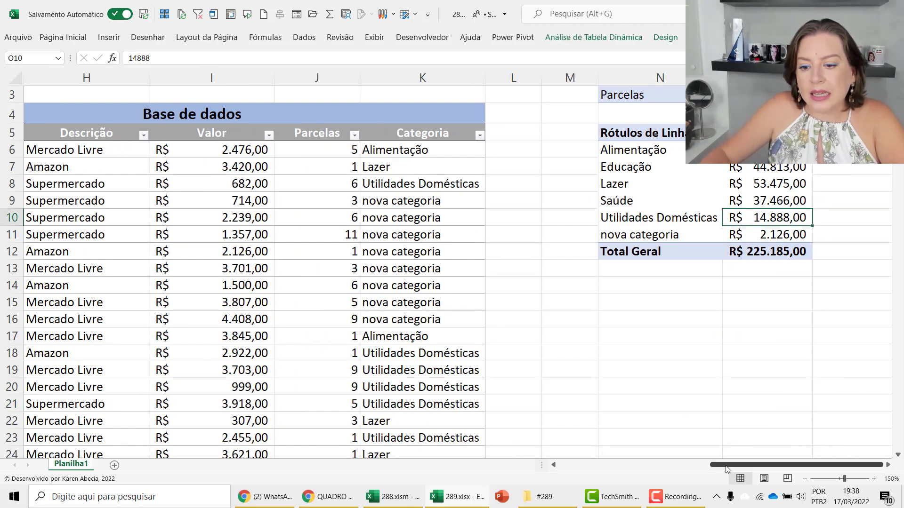
scroll(816, 244, "up", 1)
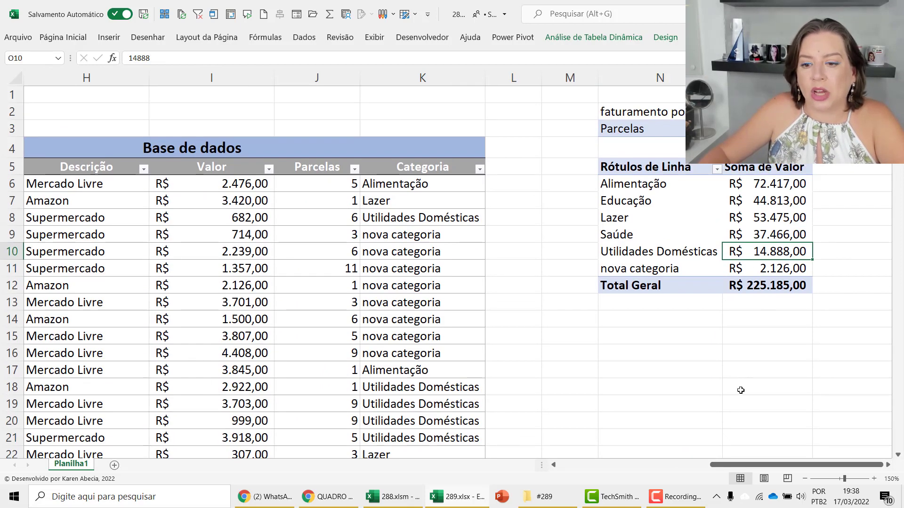
left_click_drag(729, 466, 577, 466)
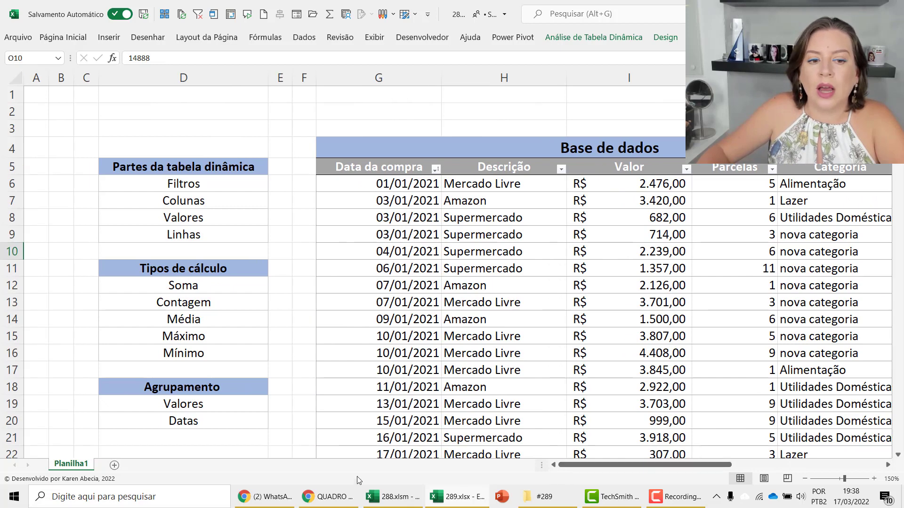
left_click(209, 288)
left_click(210, 303)
left_click(208, 323)
left_click(211, 337)
left_click(218, 349)
left_click_drag(227, 269, 237, 352)
- Examine the faturamento por categoria pivot table enlarged to 180%, including its Parcelas filter and Soma de Valor amounts
left_click_drag(638, 466, 899, 467)
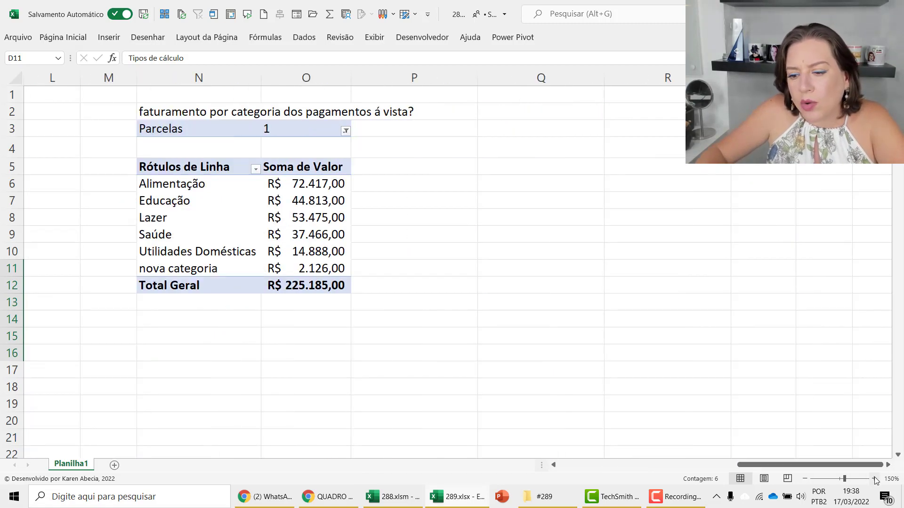
left_click(875, 476)
left_click(874, 476)
left_click(874, 477)
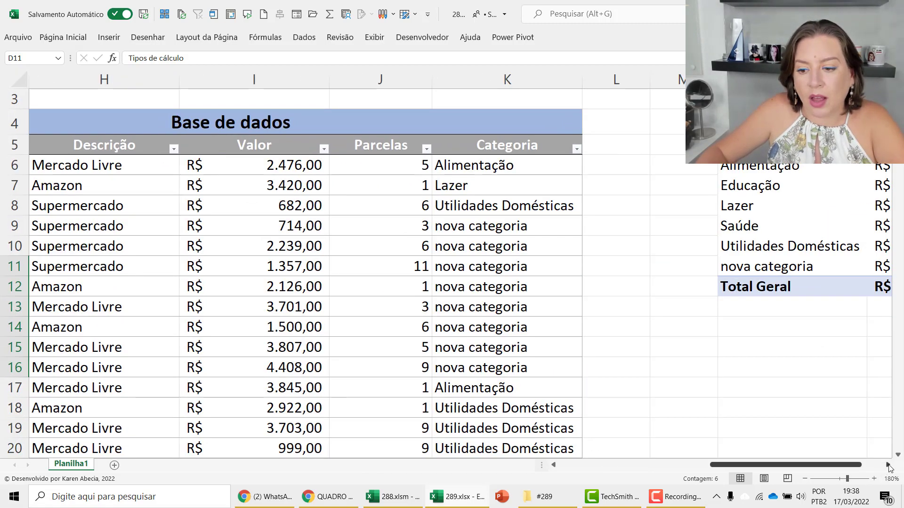
left_click(888, 466)
left_click(888, 466)
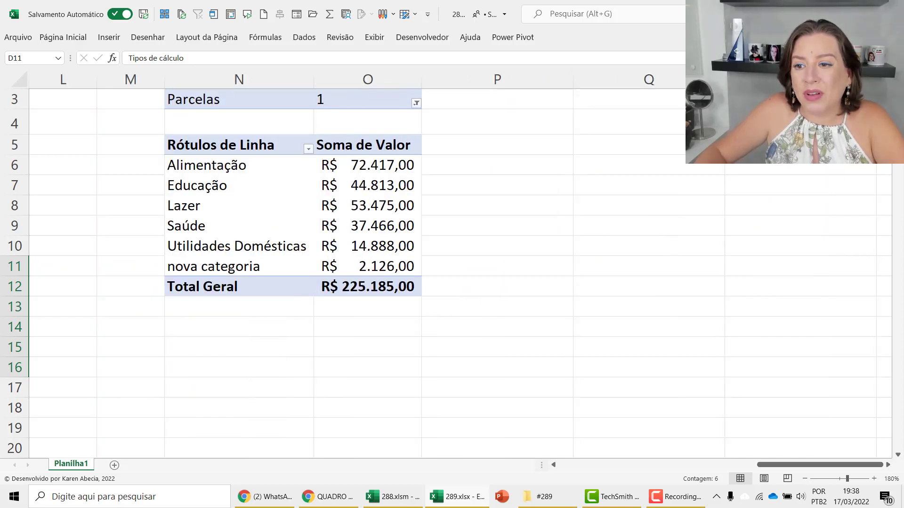
scroll(452, 259, "up", 1)
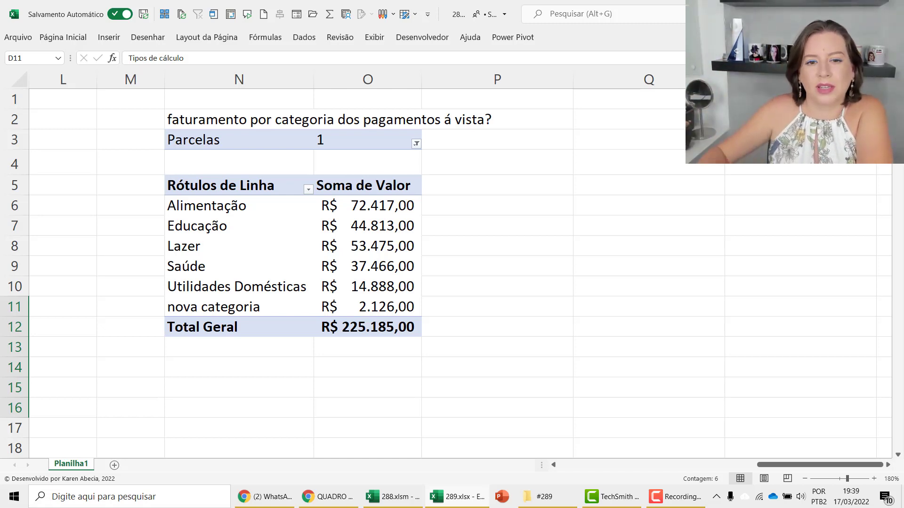
left_click(406, 210)
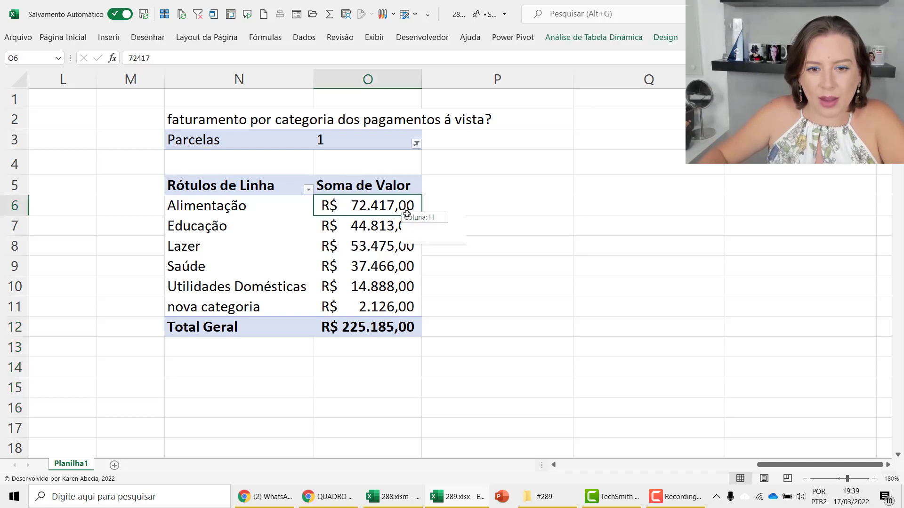
left_click(492, 327)
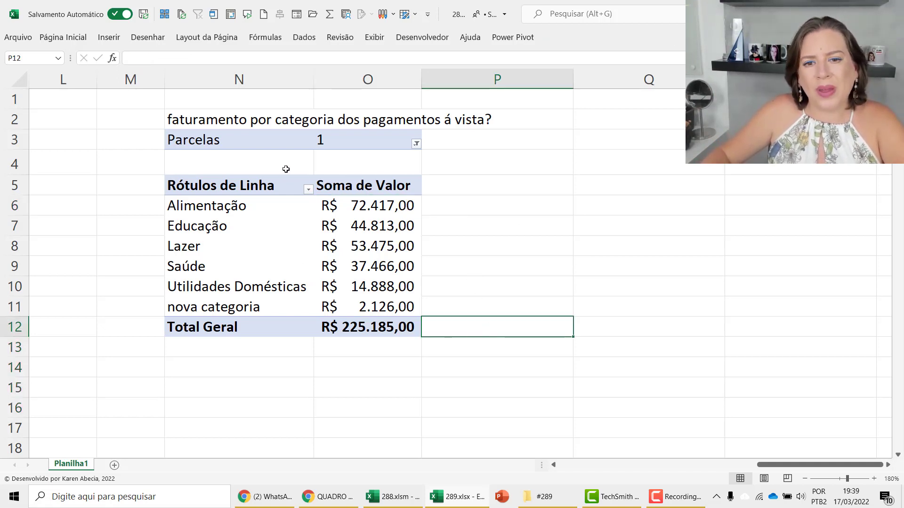
- Copy the range N1:P14 with the question and pivot table, and paste it starting at Q1
left_click(805, 479)
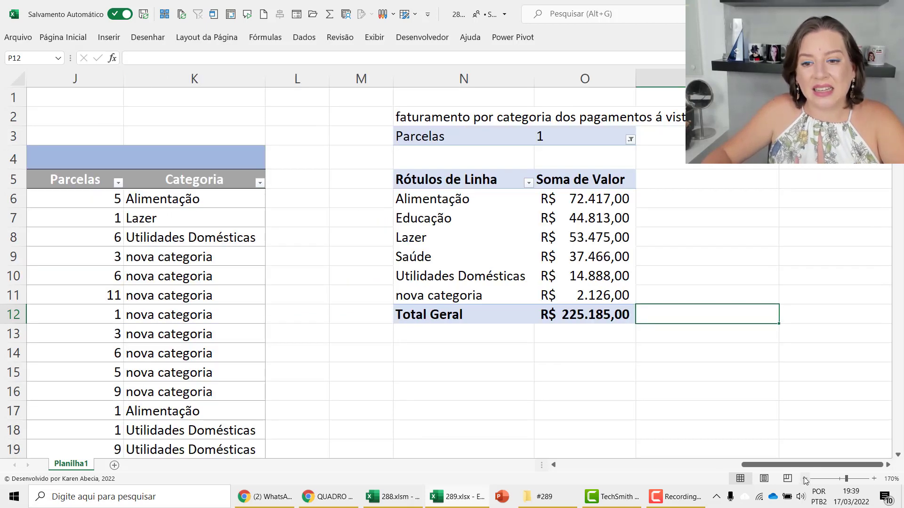
left_click(888, 465)
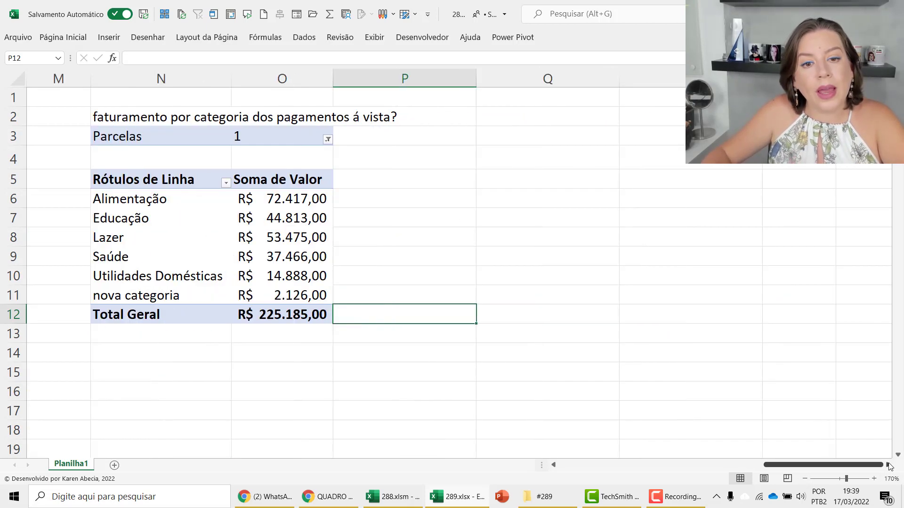
left_click_drag(214, 97, 363, 347)
key("ctrl+c")
left_click(493, 102)
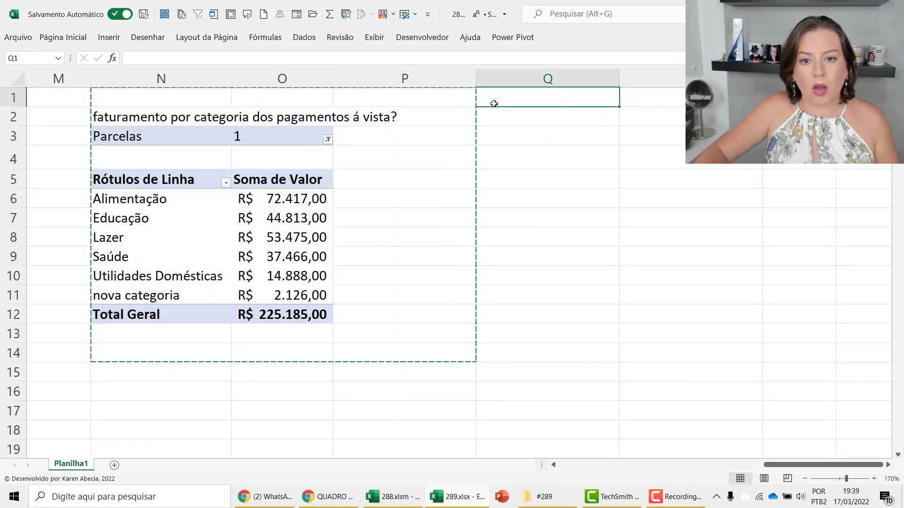
key("ctrl+v")
key("Escape")
left_click(396, 281)
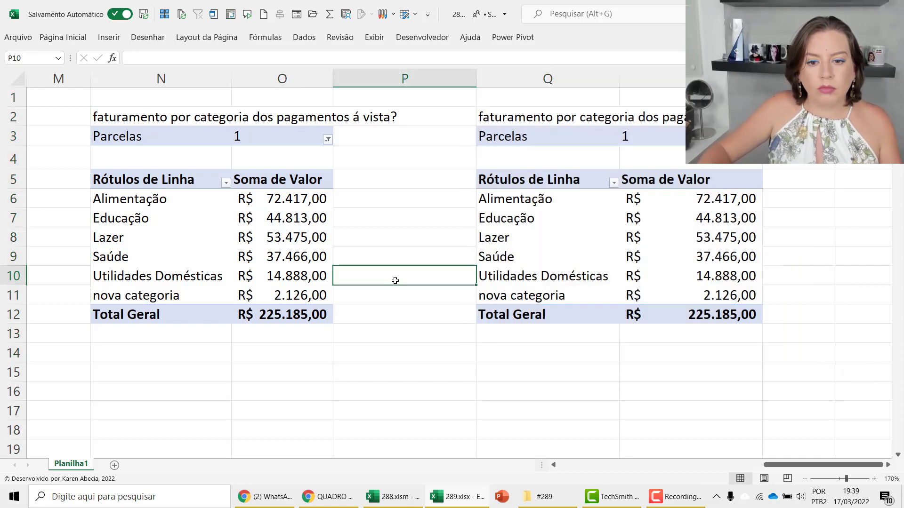
left_click(470, 372)
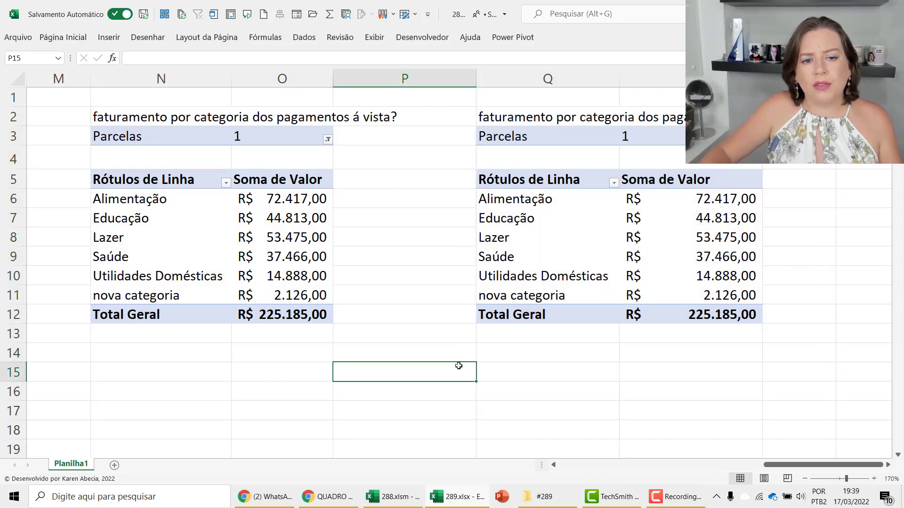
- Compare the original pivot table with its copy and view the pivot analysis commands available for the copy
left_click(518, 231)
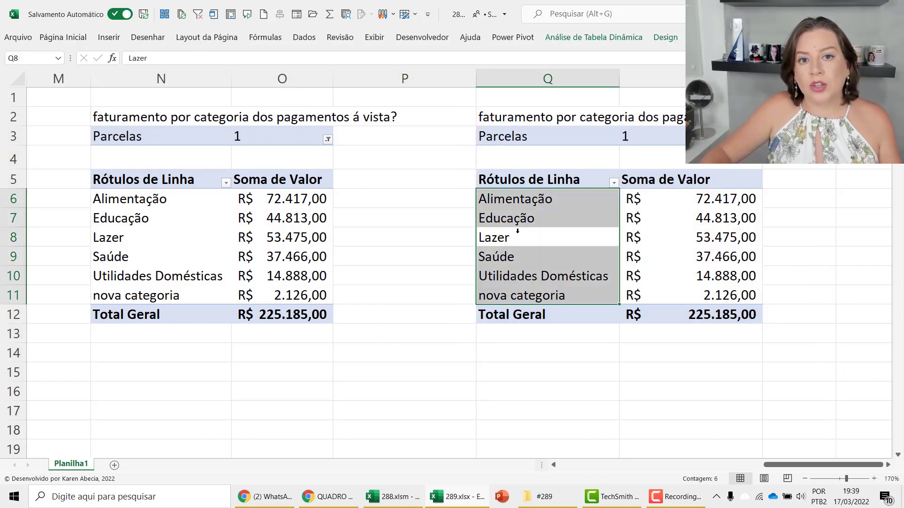
left_click(416, 299)
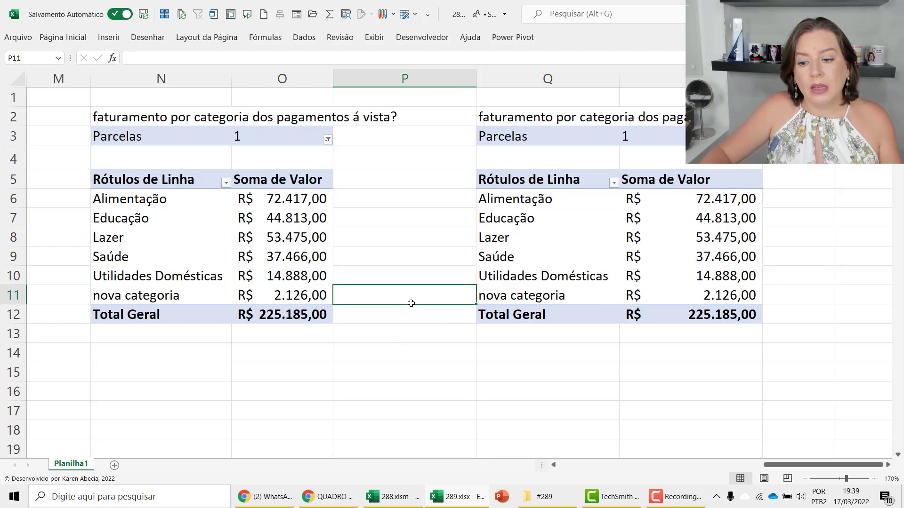
left_click(211, 215)
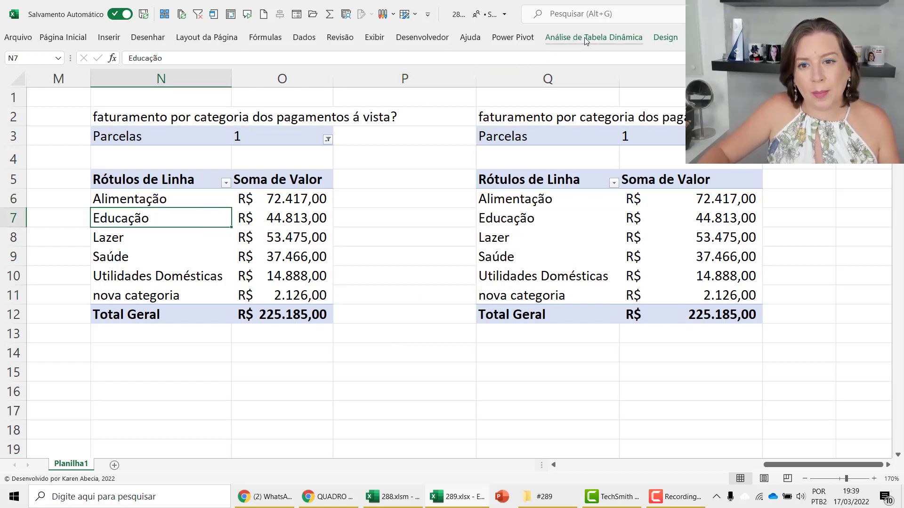
left_click(442, 181)
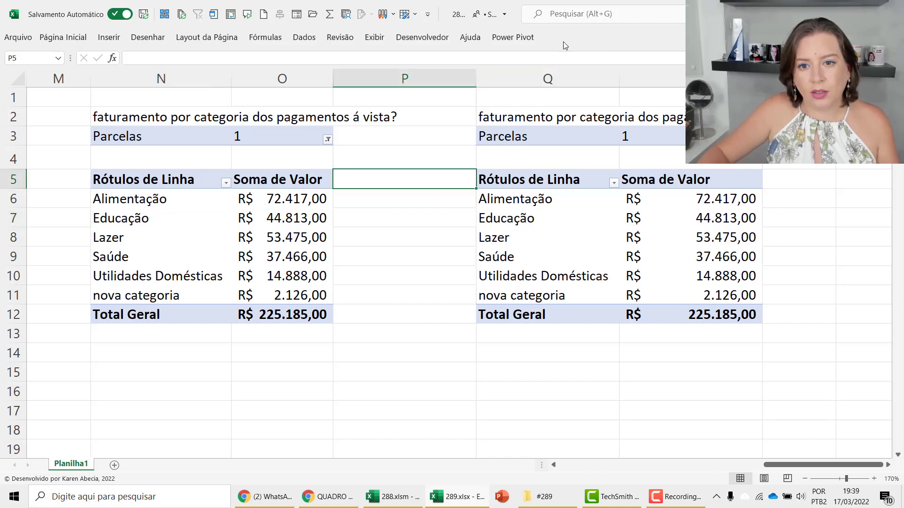
left_click(534, 180)
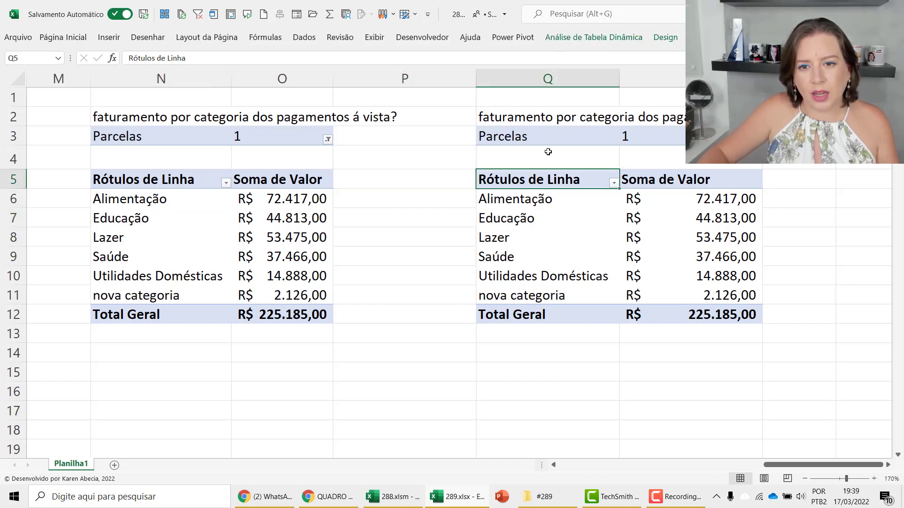
left_click(583, 40)
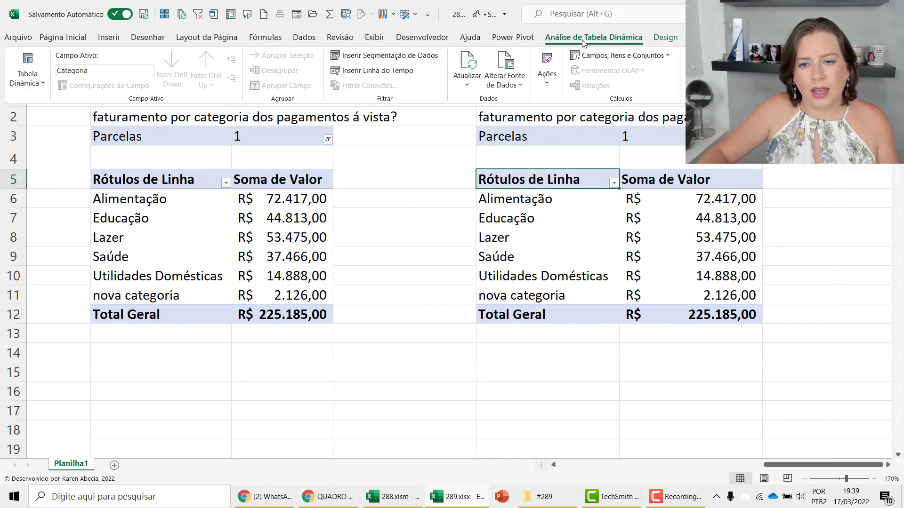
left_click(432, 251)
left_click(432, 251)
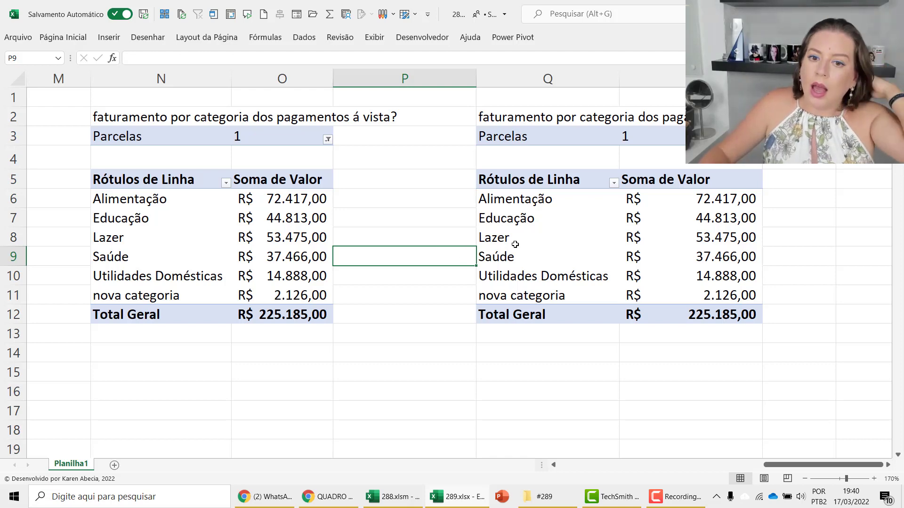
left_click(533, 294)
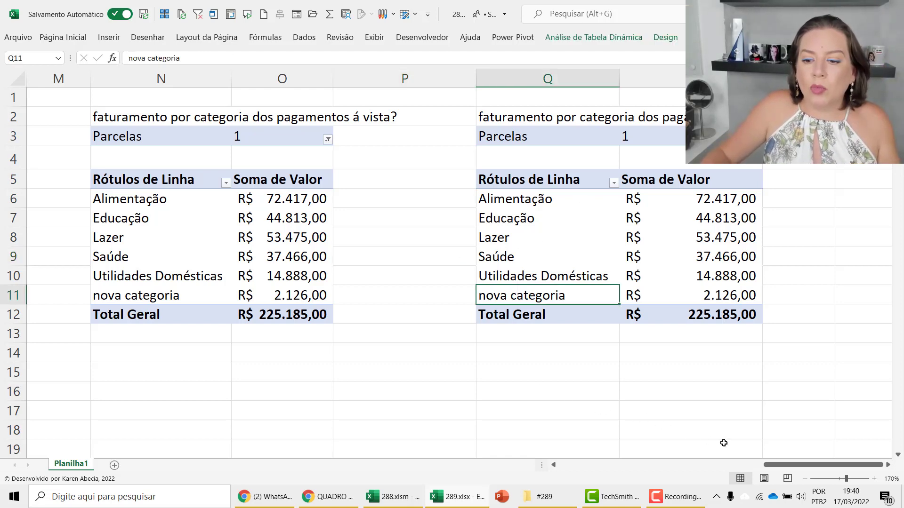
- Check Contagem in the Tipos de cálculo list and return to the two pivot tables
left_click_drag(785, 465, 579, 466)
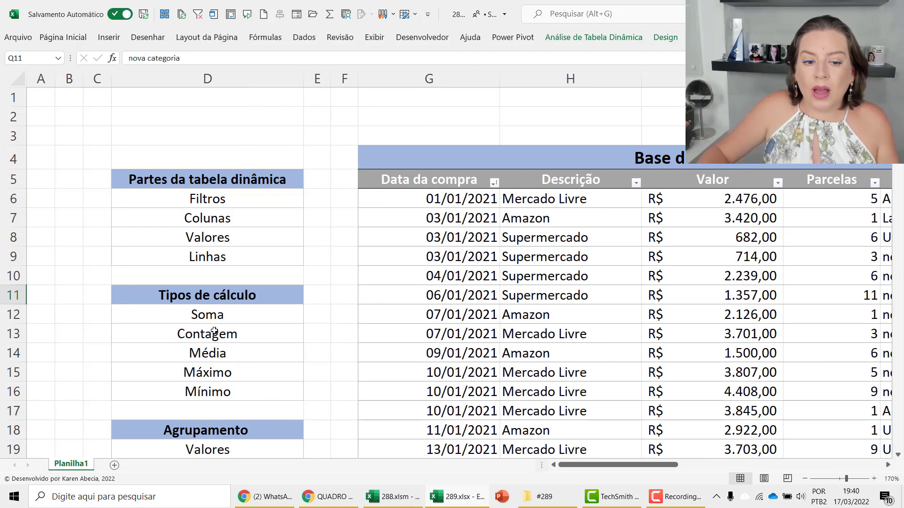
left_click(248, 331)
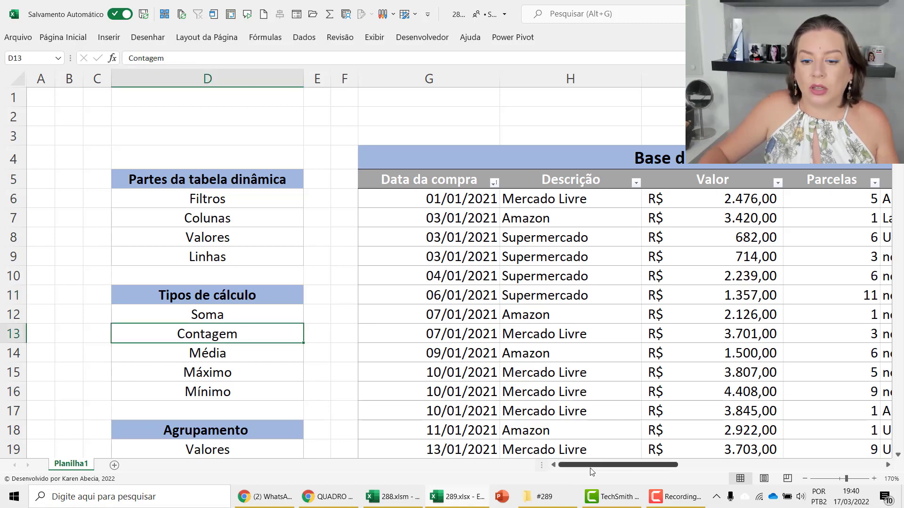
left_click_drag(583, 470, 824, 464)
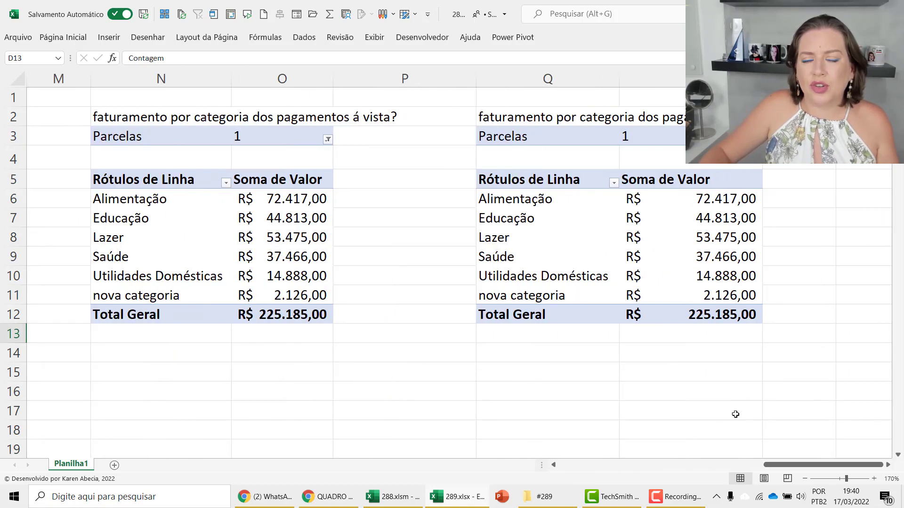
- Change the copied pivot table's Valor calculation from sum to Contagem
left_click(560, 350)
scroll(823, 464, "right", 1)
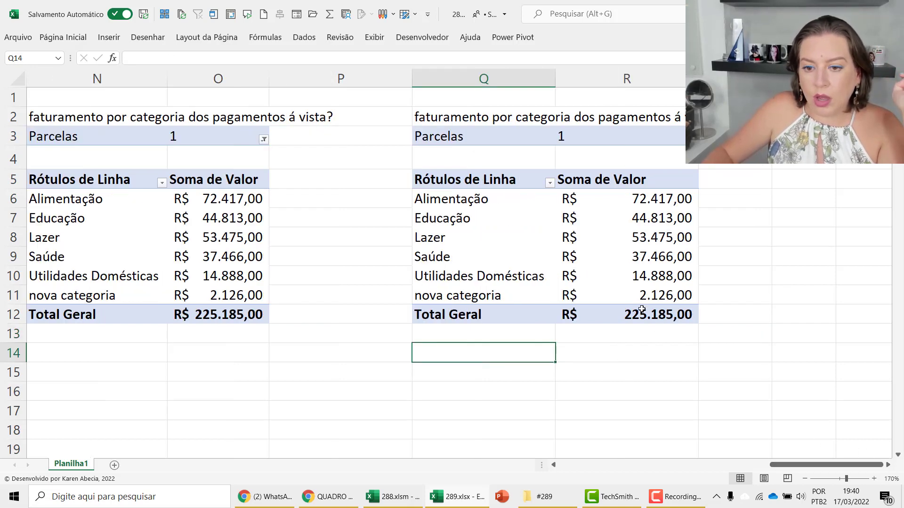
left_click(613, 202)
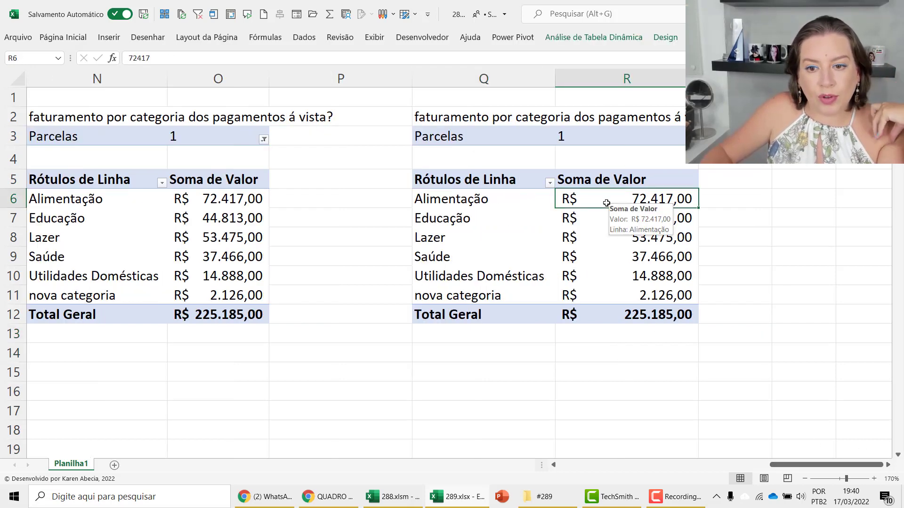
right_click(589, 198)
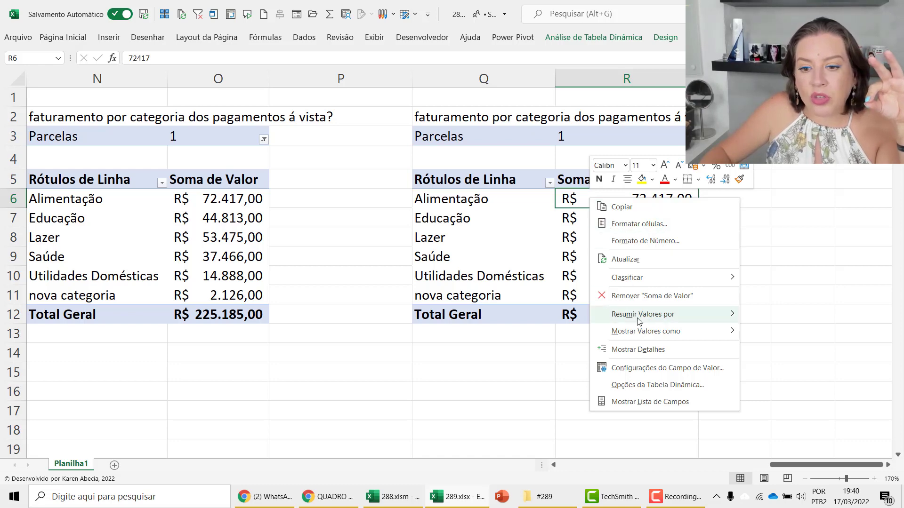
mouse_move(638, 321)
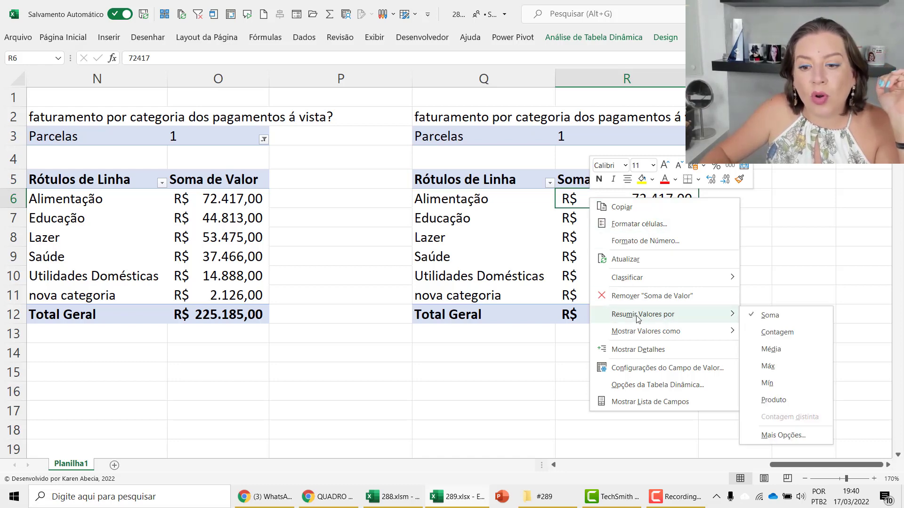
left_click(776, 335)
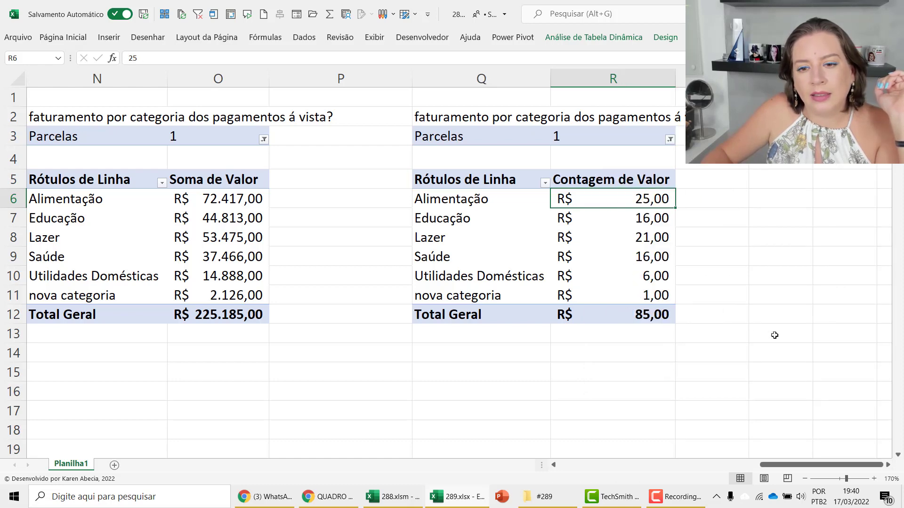
- Set the number format of the Contagem de Valor results in R6:R12 to Geral
left_click_drag(624, 203, 626, 313)
left_click(81, 40)
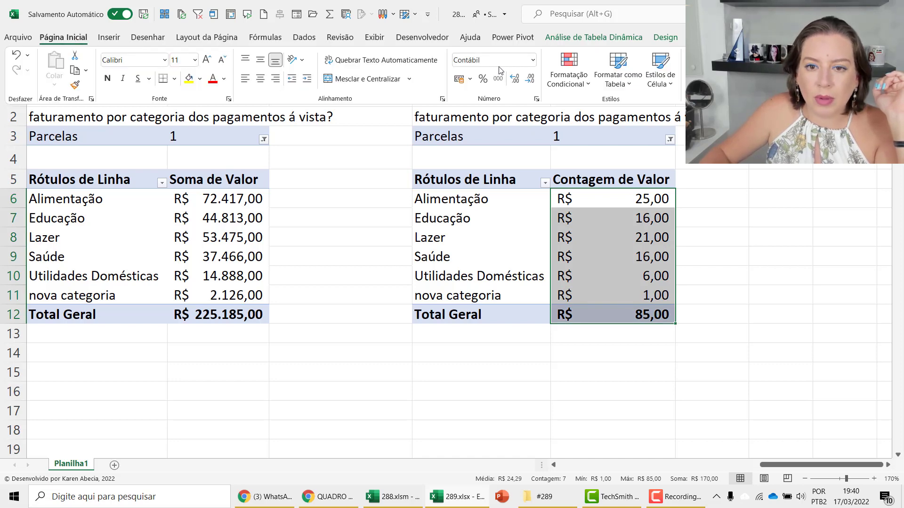
left_click(532, 60)
left_click(520, 84)
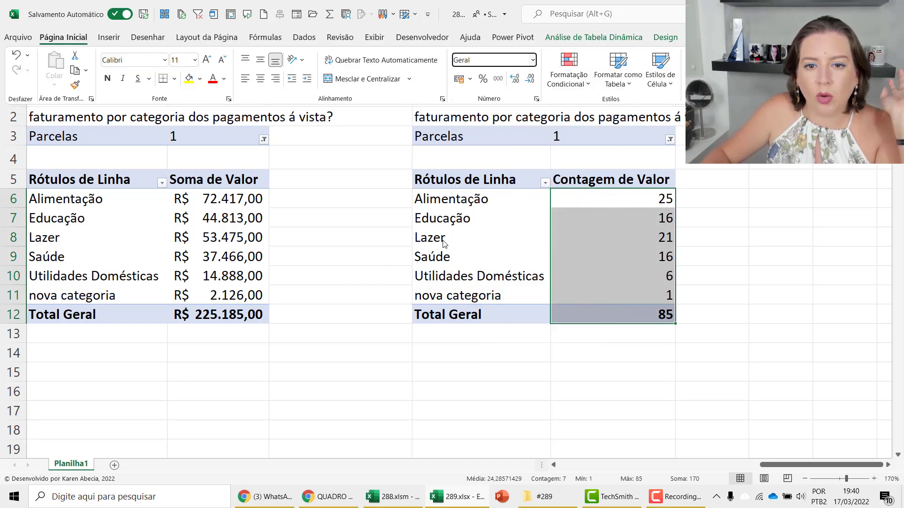
- Replace "faturamento" with "vendas" in the question in cell Q2 above the copied pivot table
left_click(461, 111)
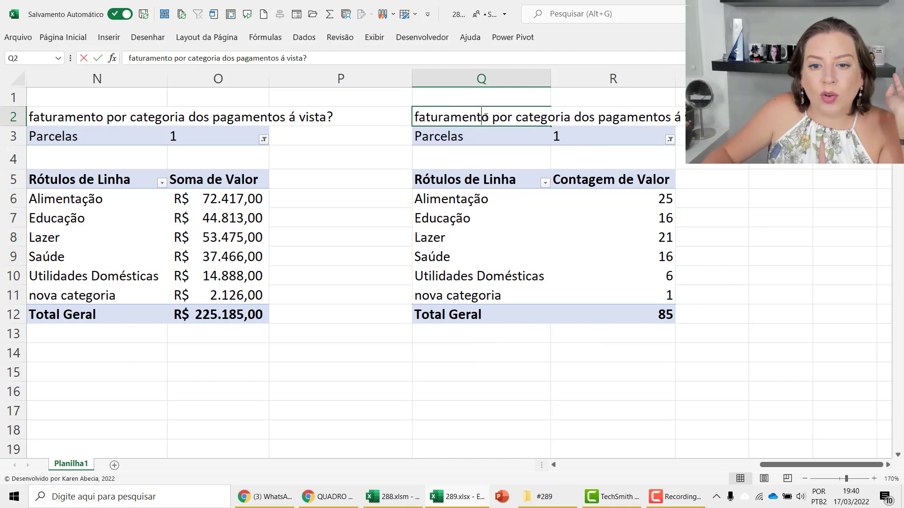
double_click(491, 118)
left_click_drag(492, 117, 381, 130)
type("vendas")
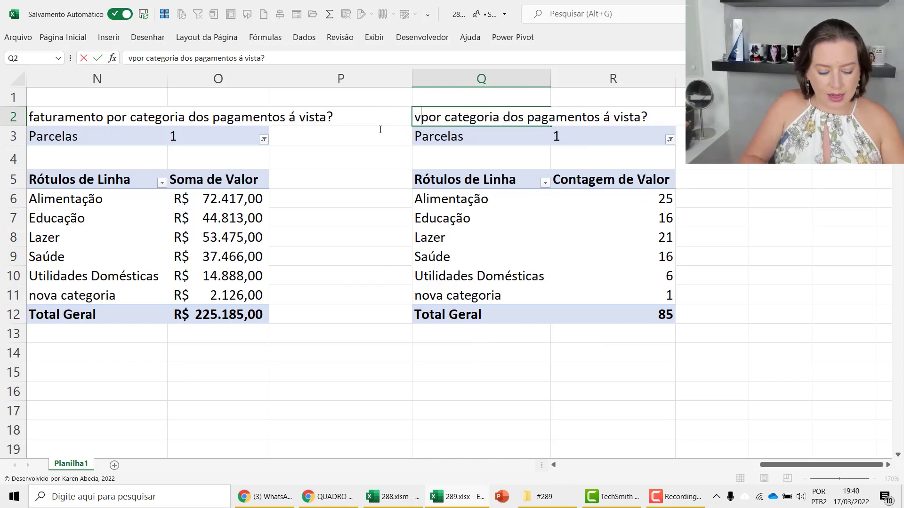
key("Return")
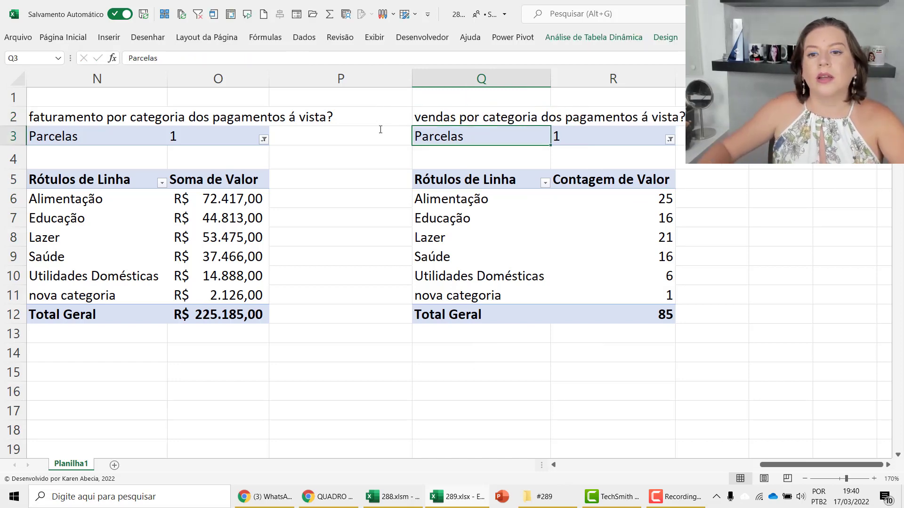
left_click(521, 346)
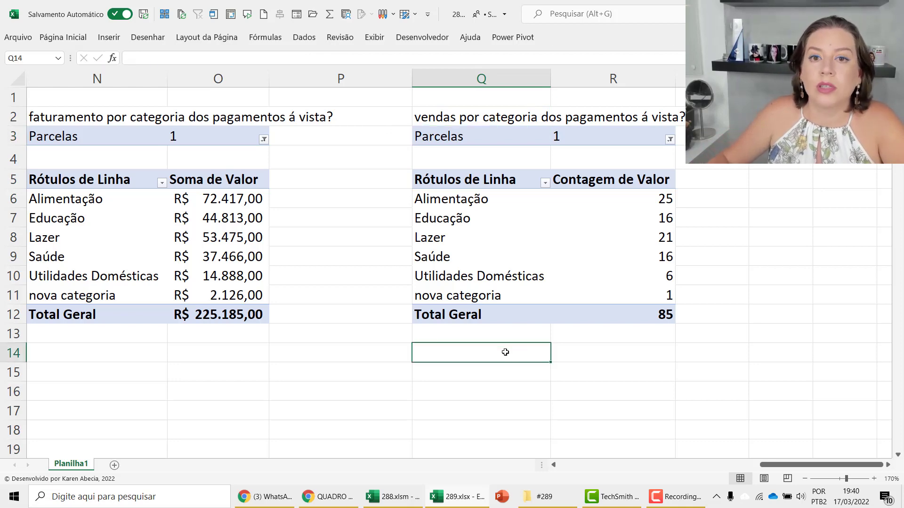
- Check the copied pivot's Parcelas filter and counts, and remove "dos pagamentos á vista" from the question in Q2
left_click_drag(535, 137, 556, 136)
left_click_drag(530, 183, 603, 309)
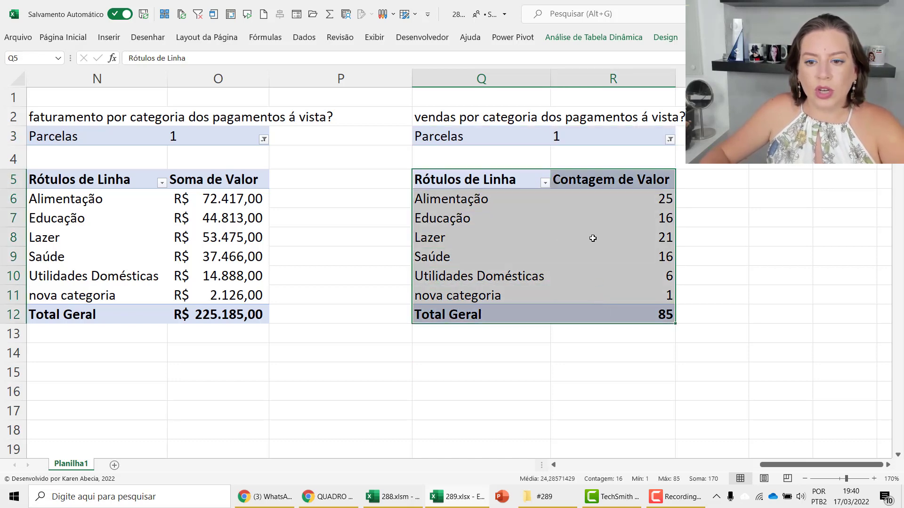
left_click(593, 238)
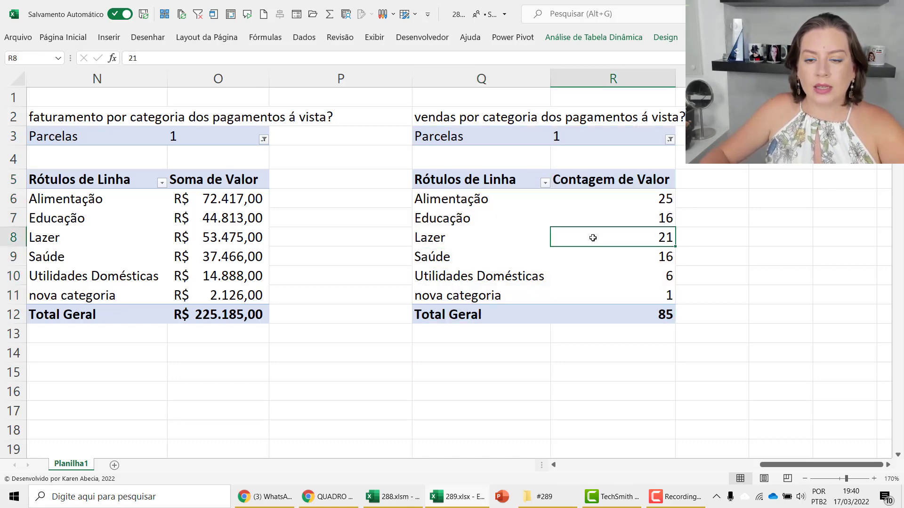
left_click(574, 200)
double_click(453, 119)
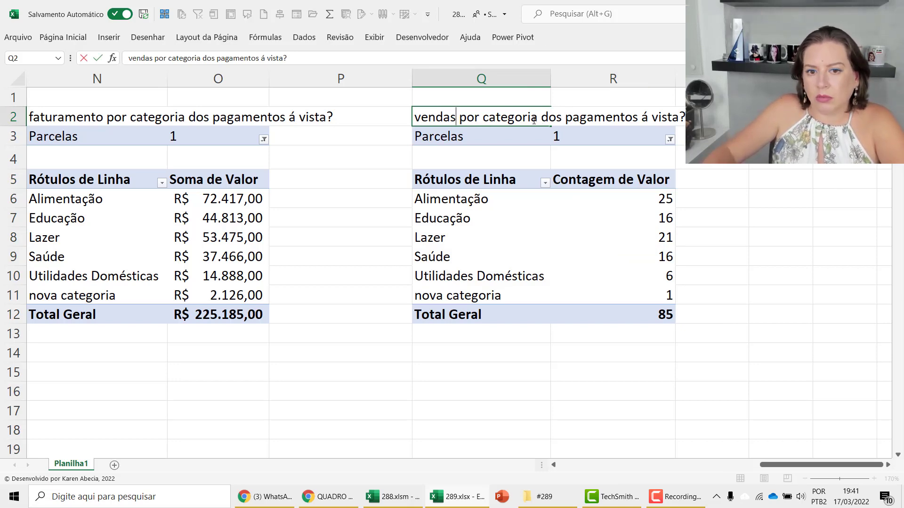
left_click_drag(542, 120, 680, 113)
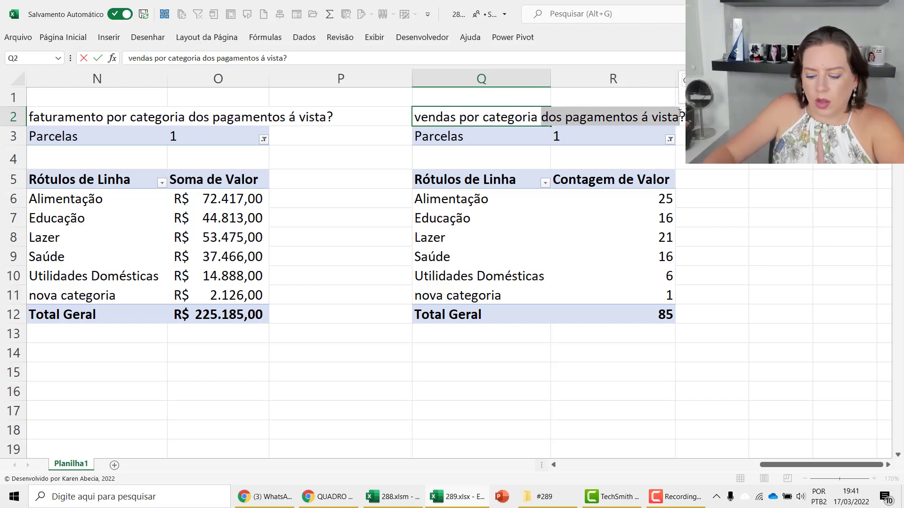
key("BackSpace")
left_click(724, 208)
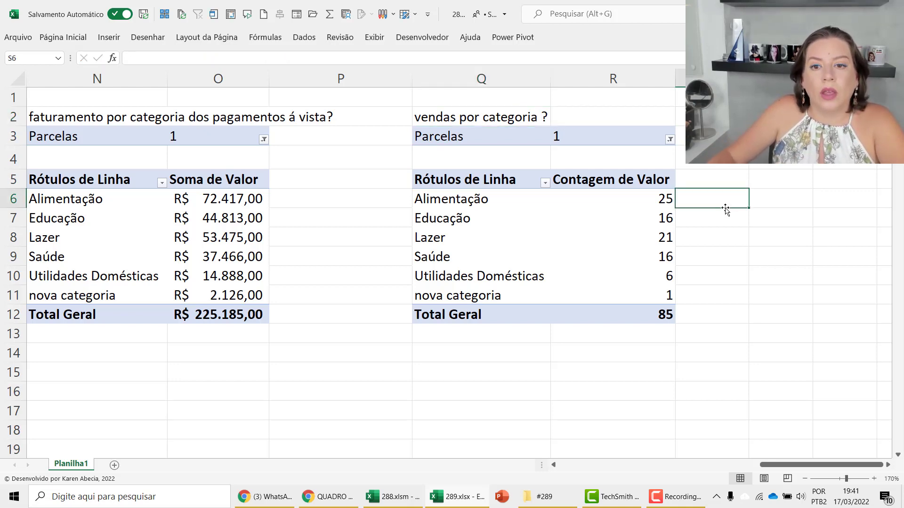
- Show the field list for the vendas por categoria pivot table and remove Parcelas from its Filtros area
left_click(492, 177)
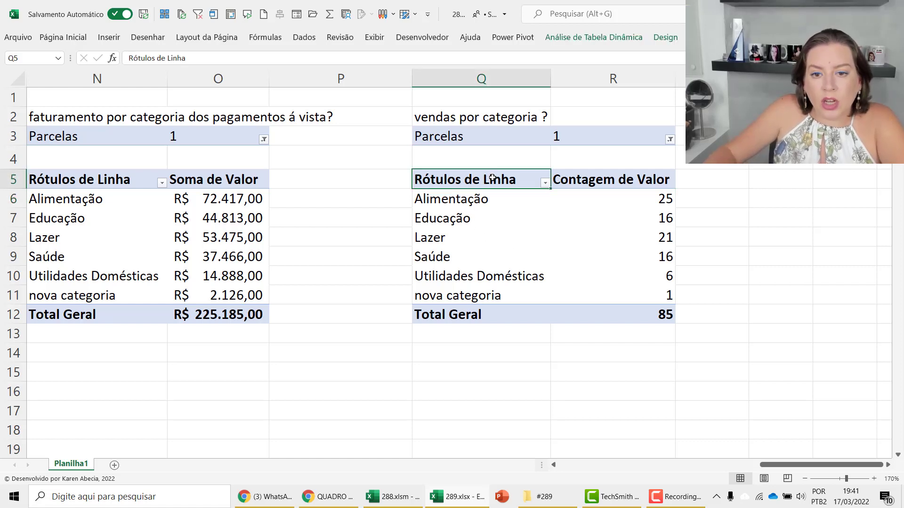
right_click(527, 176)
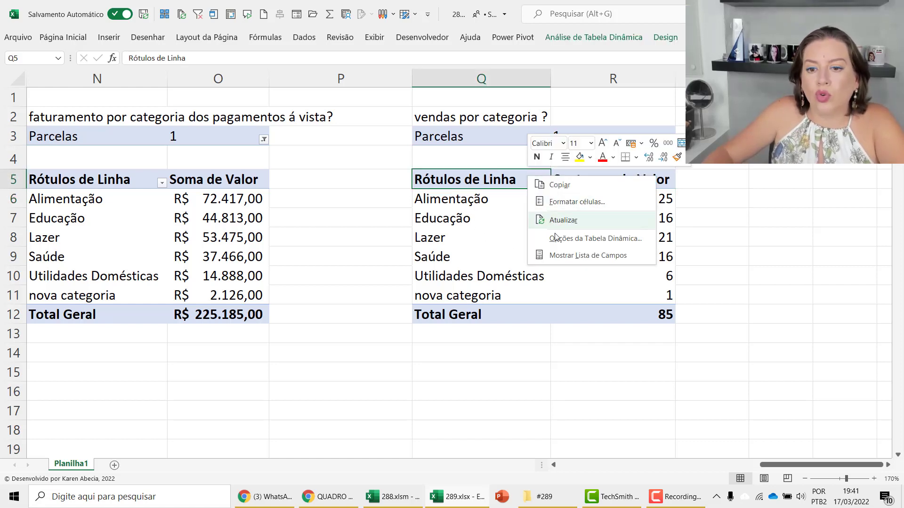
left_click(563, 256)
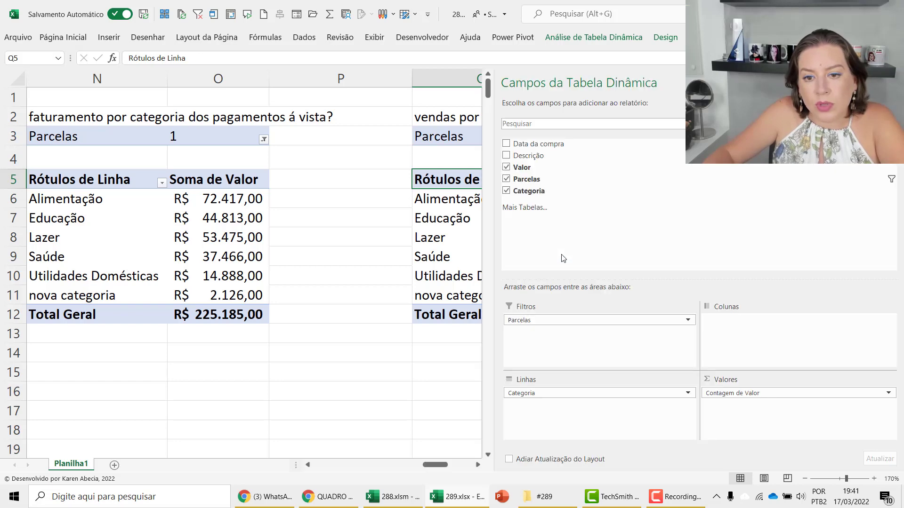
left_click(478, 466)
left_click(479, 465)
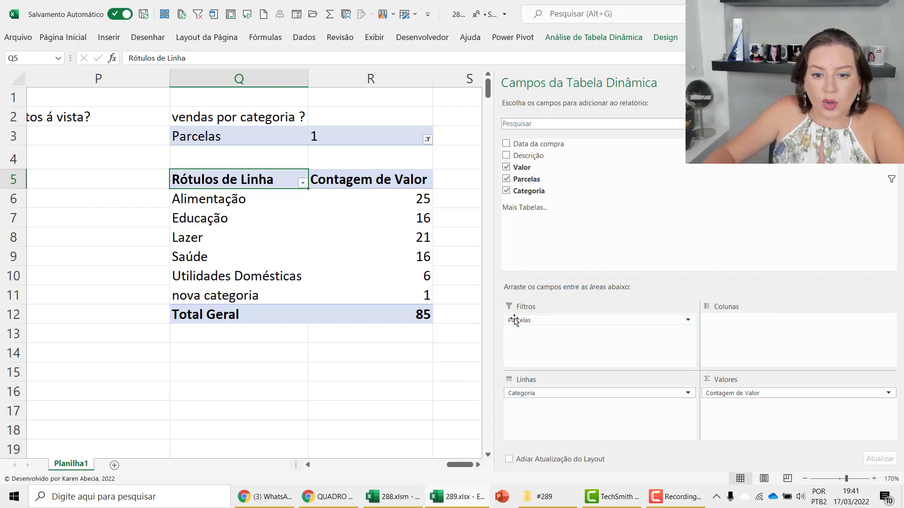
left_click_drag(519, 323, 405, 381)
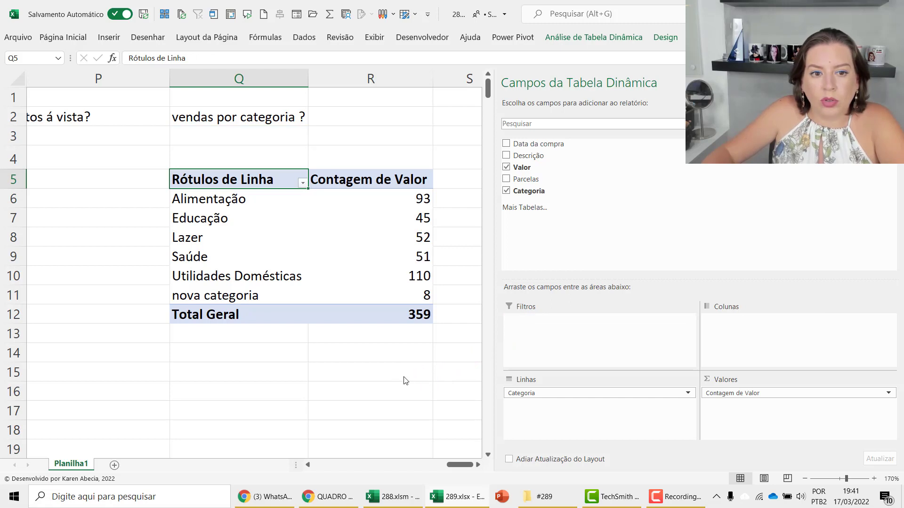
- Examine the unfiltered counts per category and compare them with the faturamento pivot table and its Parcelas filter
left_click(228, 121)
left_click_drag(337, 181, 361, 314)
left_click(262, 290)
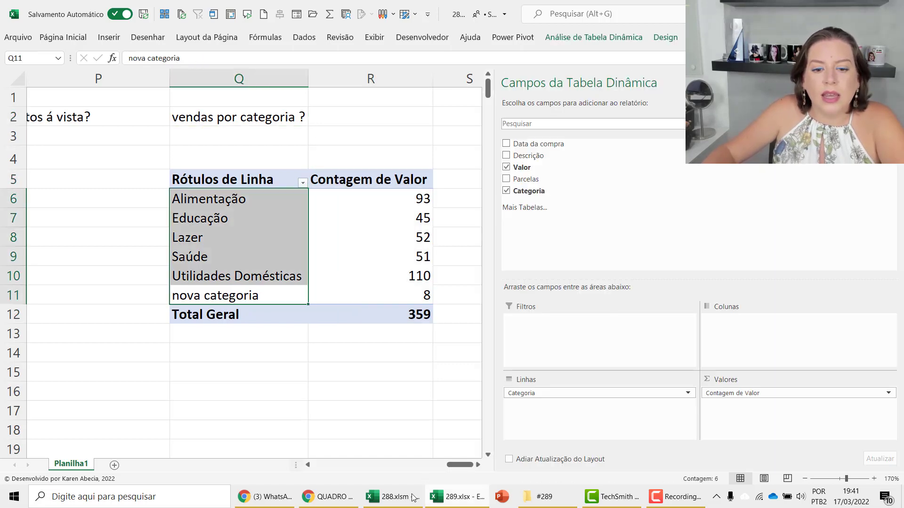
left_click(298, 397)
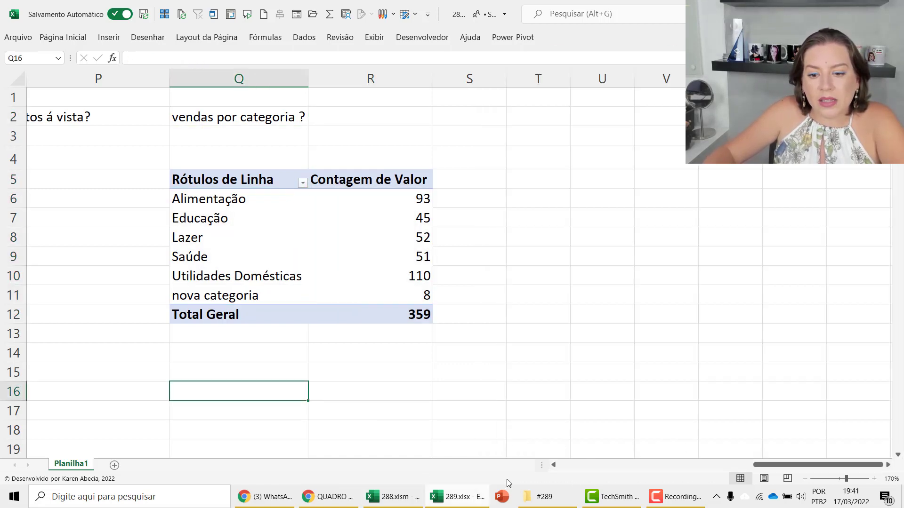
left_click(554, 464)
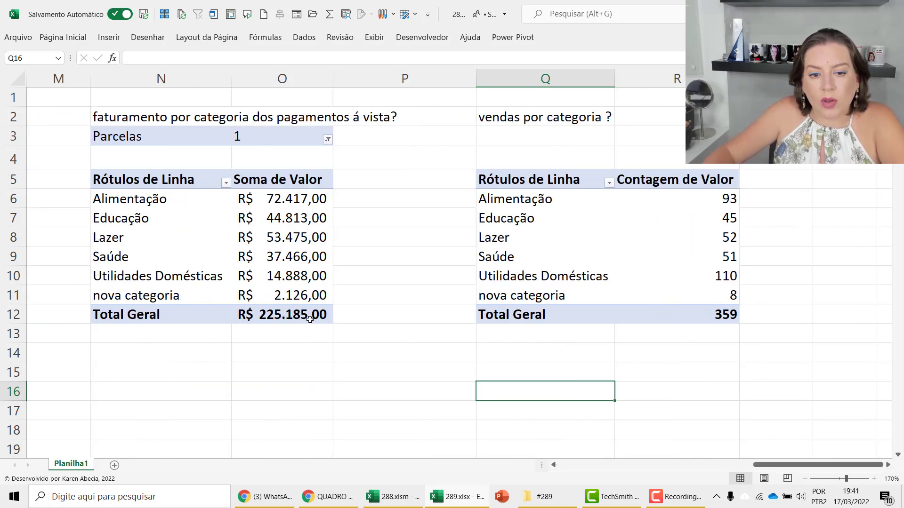
left_click(310, 320)
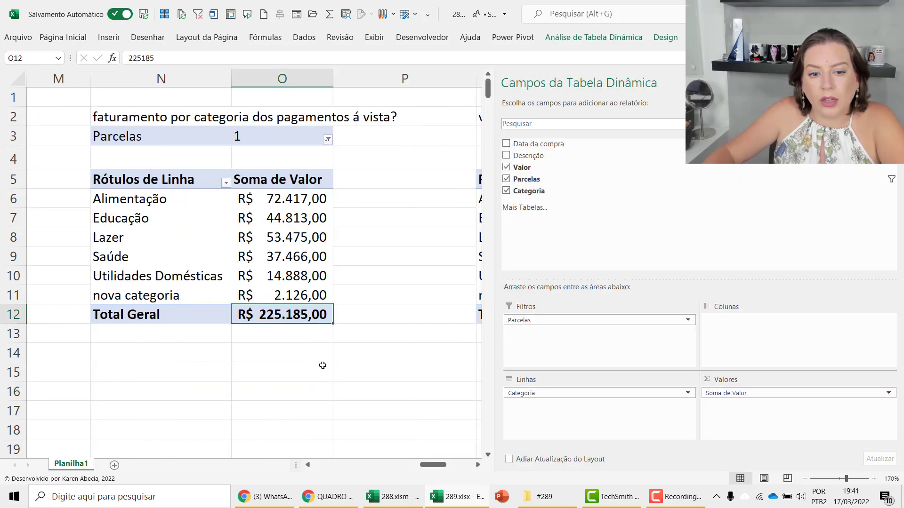
left_click(382, 359)
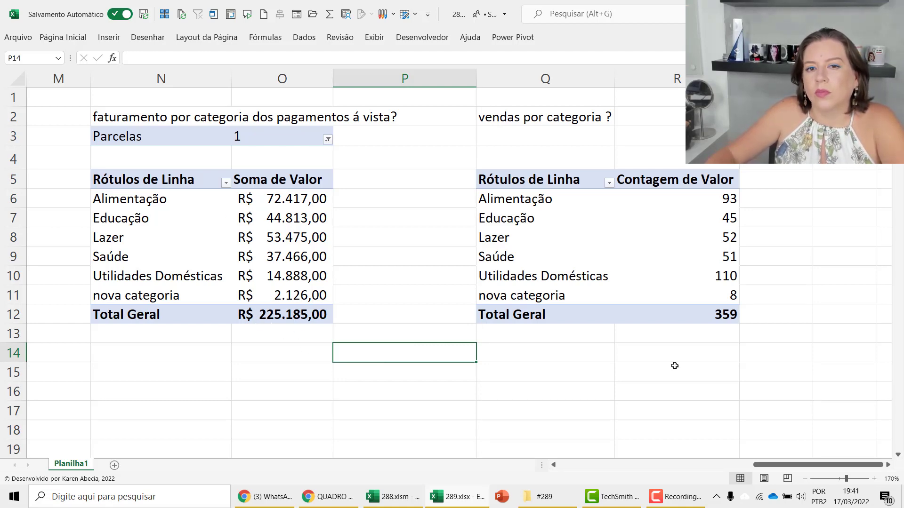
- Summarize Valor in the faturamento por categoria pivot table by Média and view the other available calculation types
left_click(662, 202)
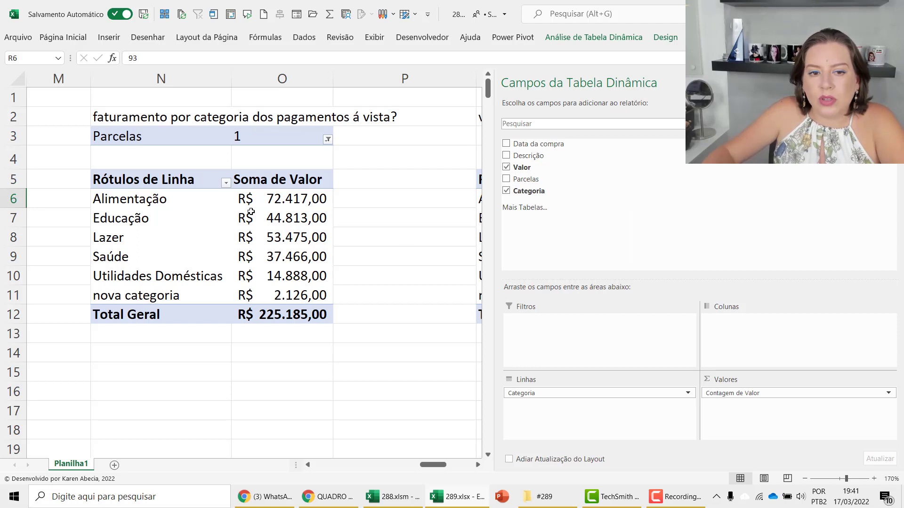
right_click(255, 204)
mouse_move(293, 323)
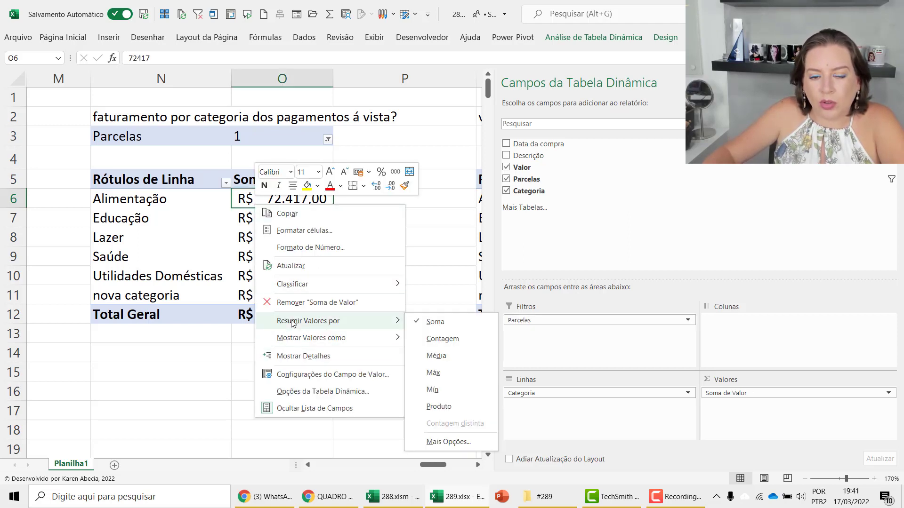
left_click(436, 356)
right_click(286, 198)
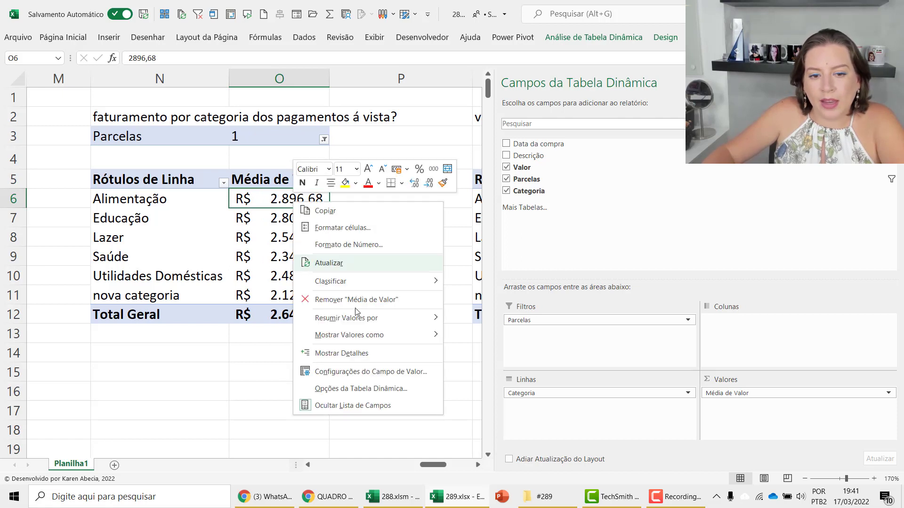
mouse_move(358, 318)
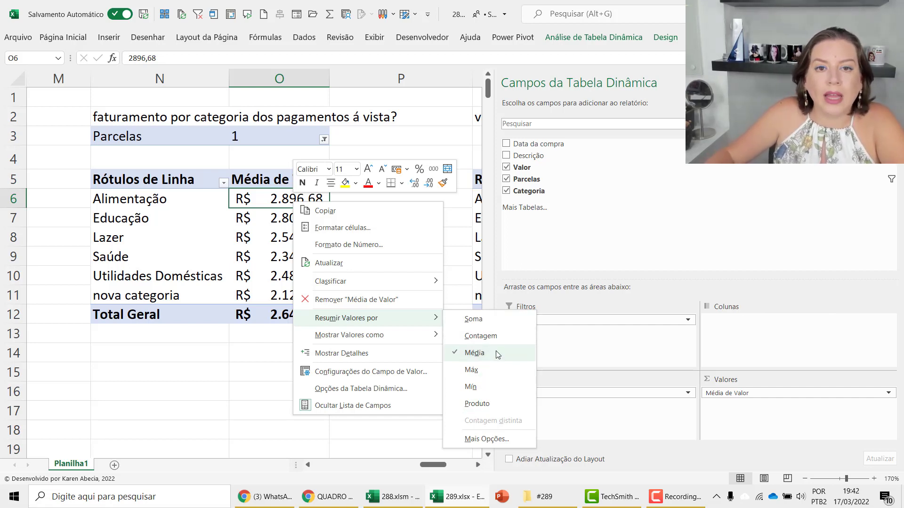
left_click(172, 379)
left_click(264, 372)
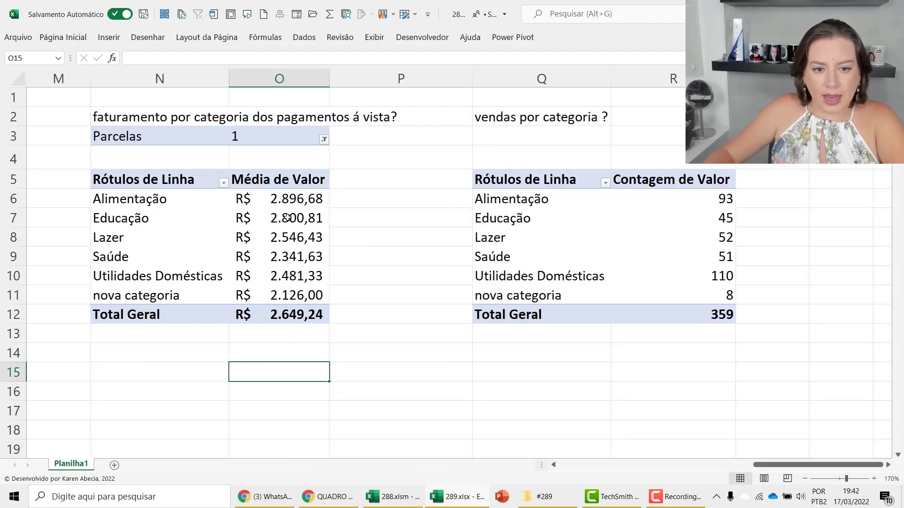
- Return the faturamento por categoria pivot table's Valor calculation to Soma
right_click(296, 206)
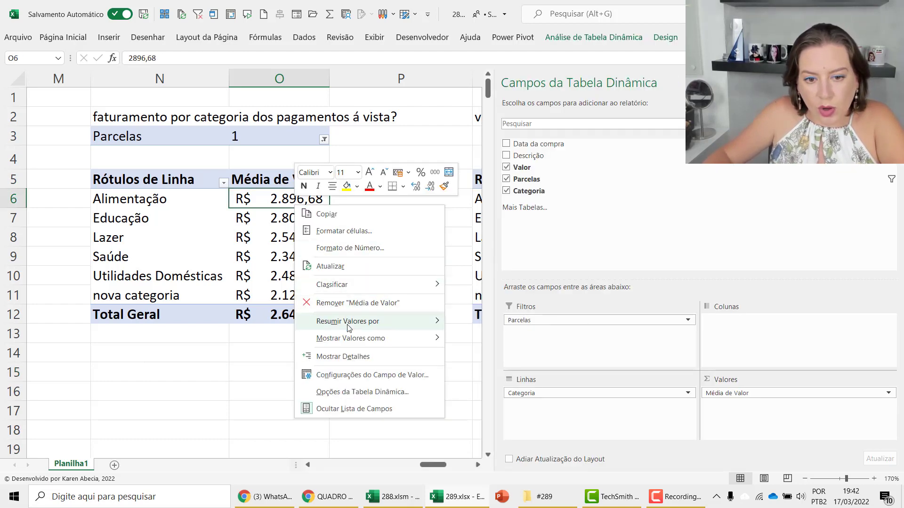
left_click(472, 319)
left_click(391, 363)
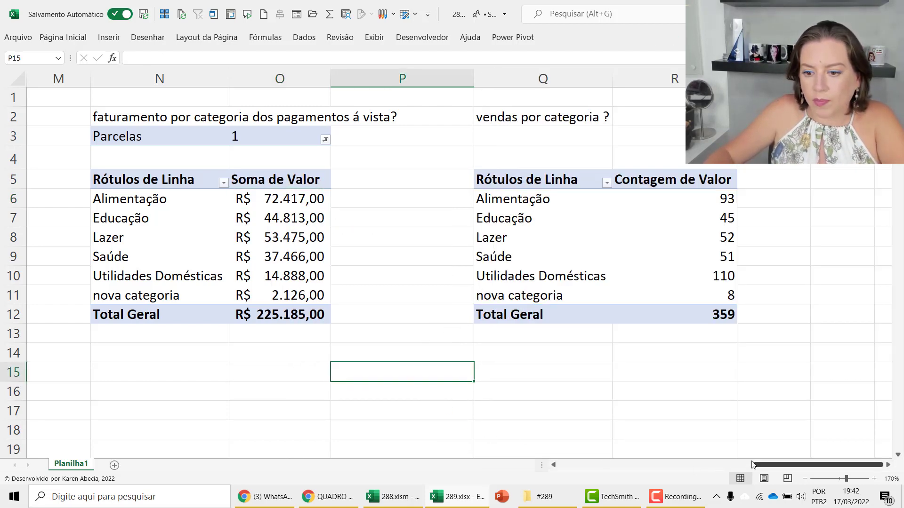
- Go back to the topic lists beside the source table and review Tipos de cálculo and Agrupamento
left_click_drag(725, 468, 551, 484)
left_click_drag(249, 187, 277, 389)
left_click(274, 391)
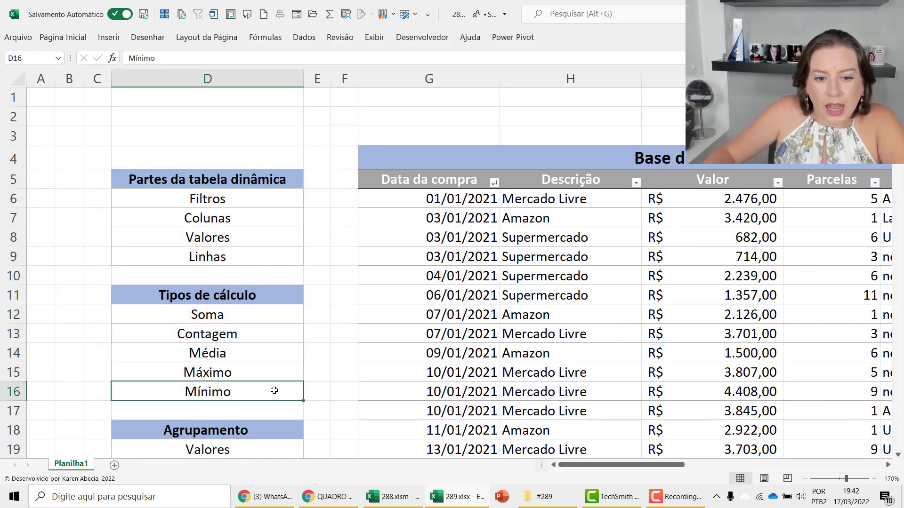
left_click(898, 455)
left_click(898, 456)
left_click(899, 455)
left_click(898, 456)
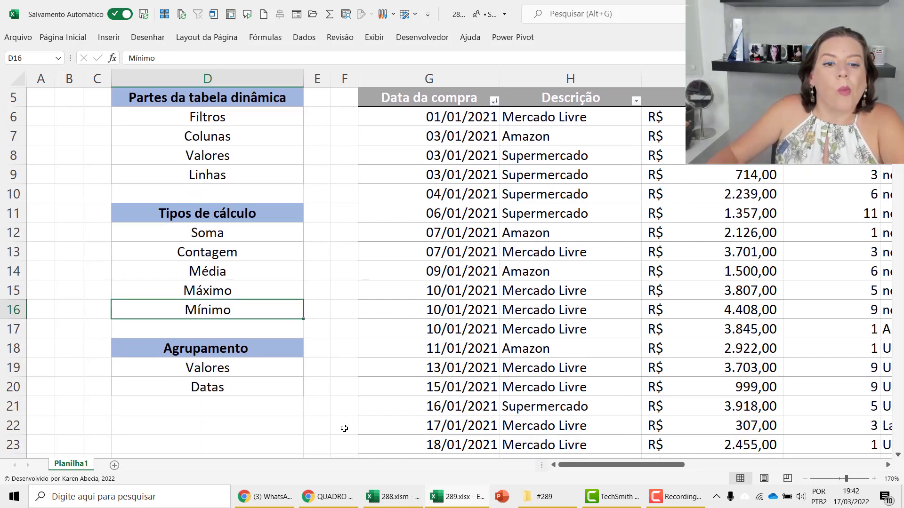
- Review the Agrupamento topics, Valores and Datas, and examine the Data da compra and Parcelas columns of the source table
left_click_drag(281, 348, 287, 387)
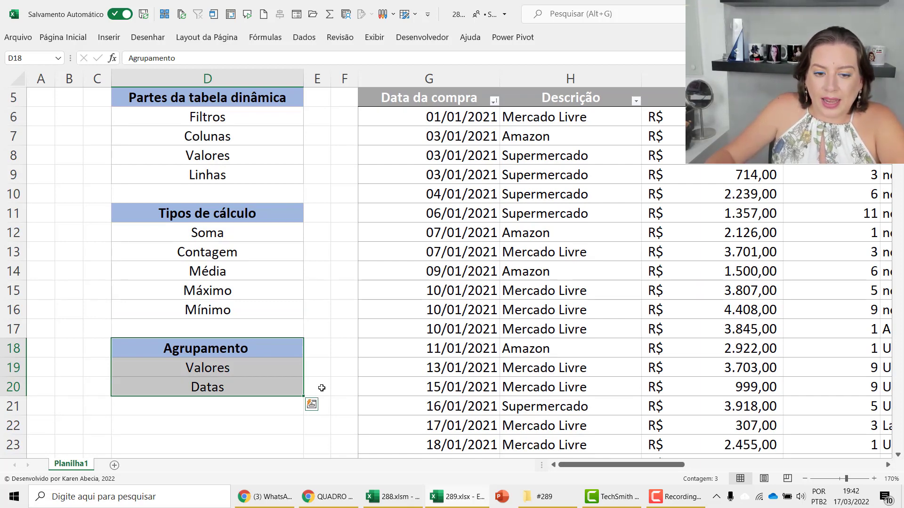
left_click(321, 387)
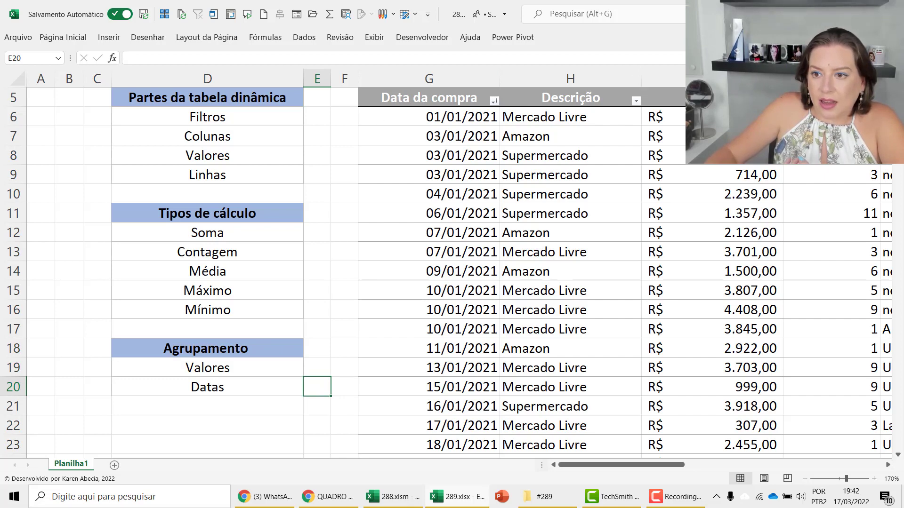
scroll(509, 172, "up", 1)
left_click_drag(424, 144, 418, 372)
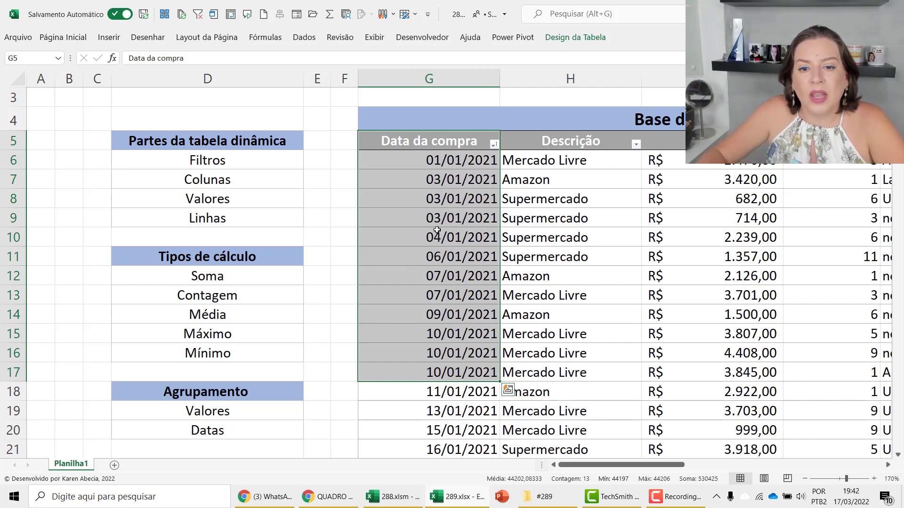
left_click_drag(440, 237, 435, 230)
left_click_drag(576, 468, 649, 468)
left_click_drag(547, 162, 559, 320)
left_click(558, 335)
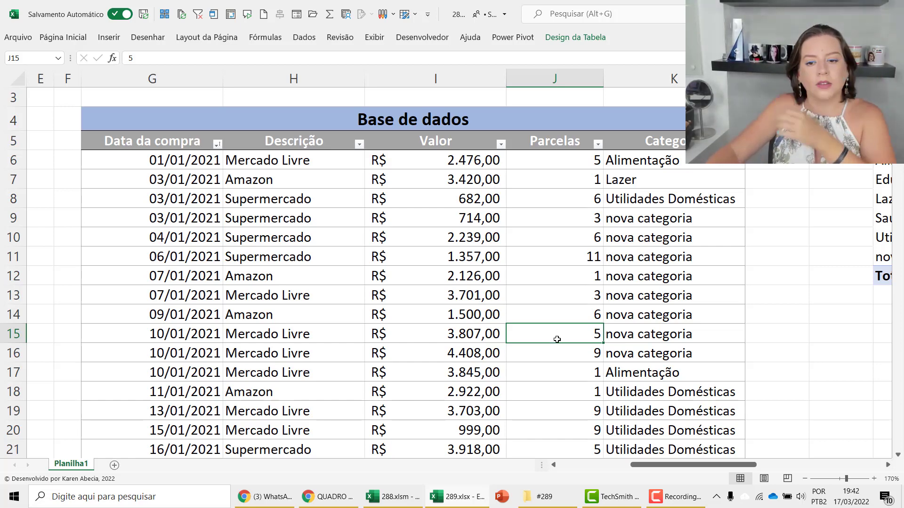
- Copy the vendas por categoria pivot table together with its heading to cell T2
left_click_drag(689, 466, 888, 469)
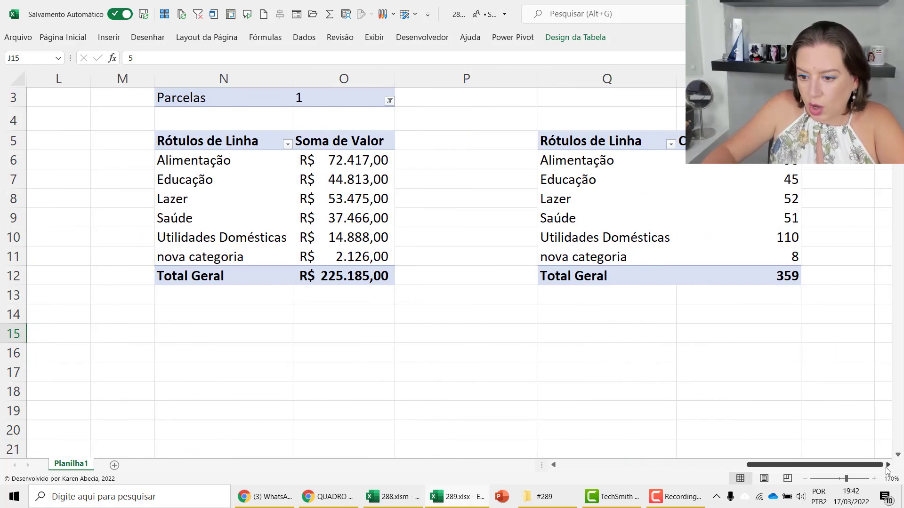
left_click(887, 466)
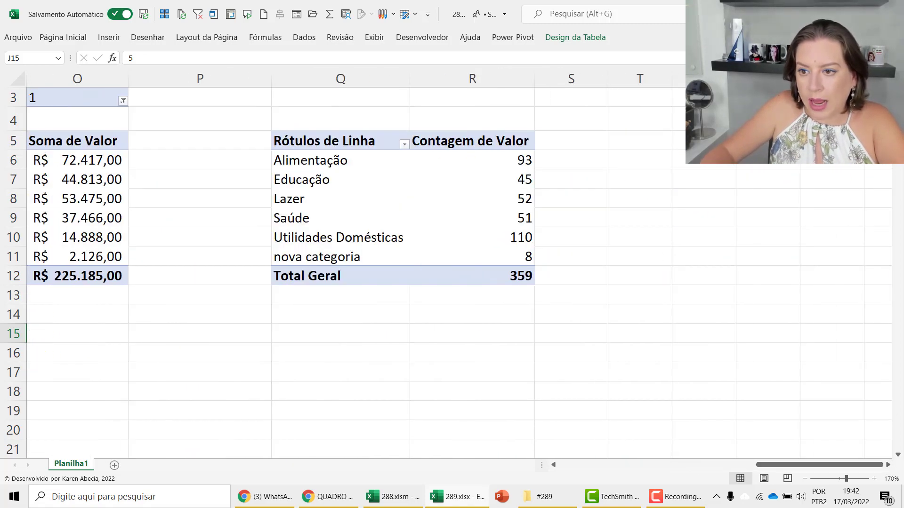
scroll(452, 264, "up", 1)
left_click_drag(336, 121, 502, 309)
key("ctrl+c")
left_click(625, 121)
key("ctrl+v")
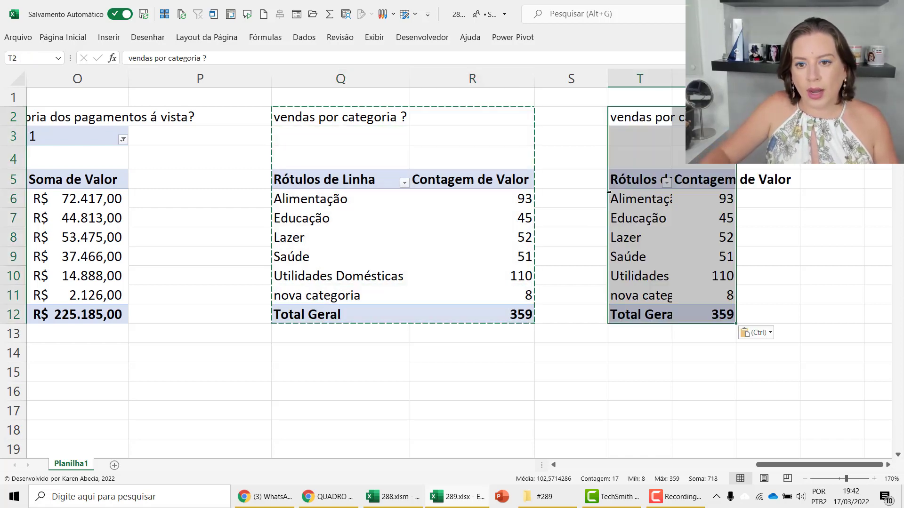
key("Escape")
- Replace the copied pivot table's heading in T2 with "faturamento por categoria e por mês"
left_click(641, 118)
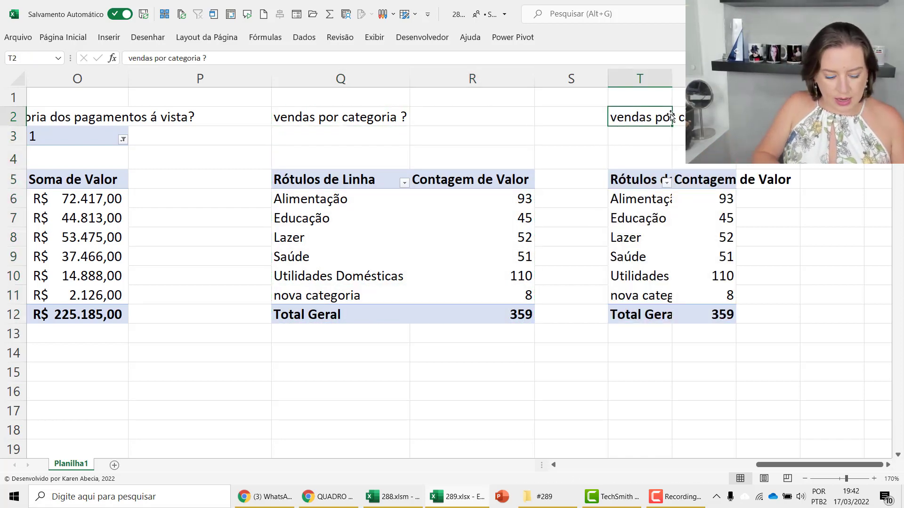
type("an")
key("Escape")
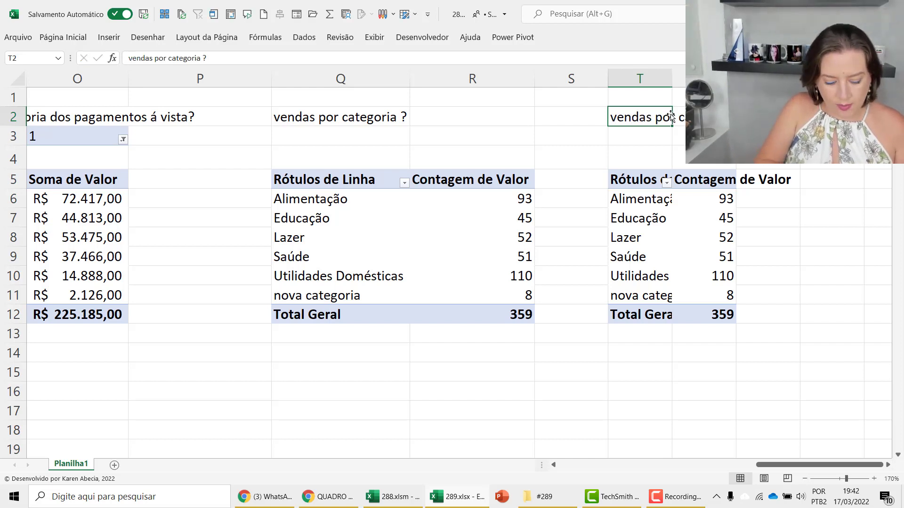
type("faturamento")
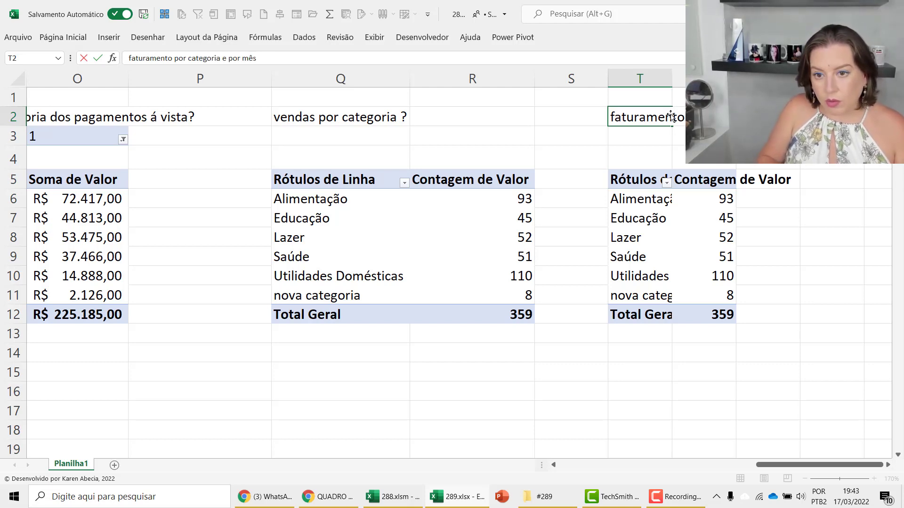
key("Return")
- Fit the widths of columns T and U to the contents of the copied pivot table
left_click(666, 118)
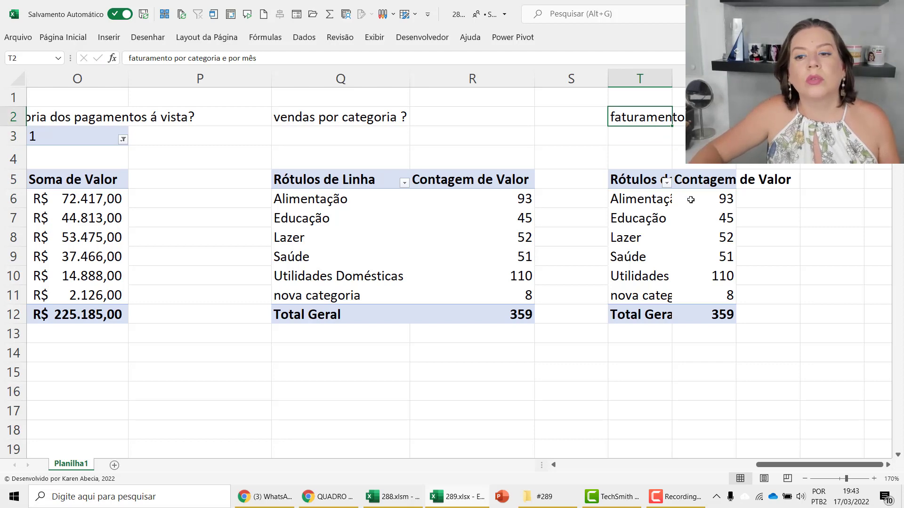
left_click(691, 199)
left_click(478, 465)
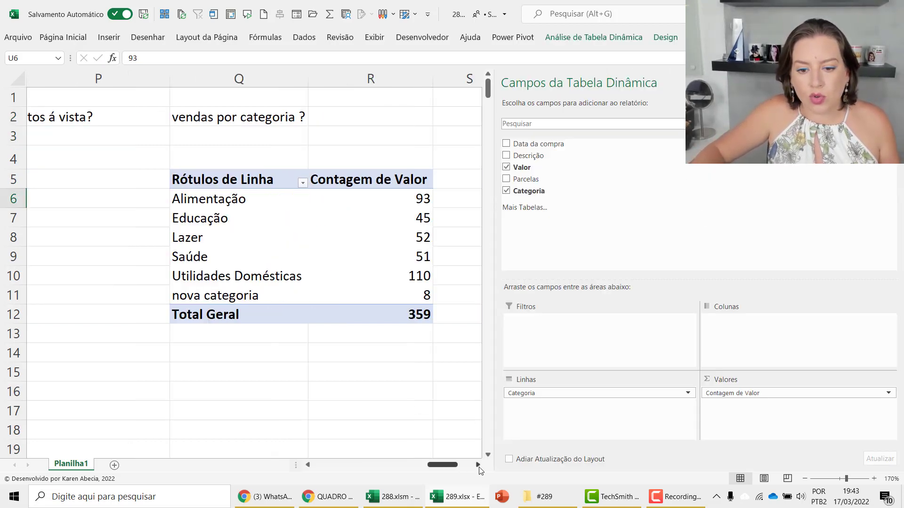
left_click(478, 465)
left_click(478, 466)
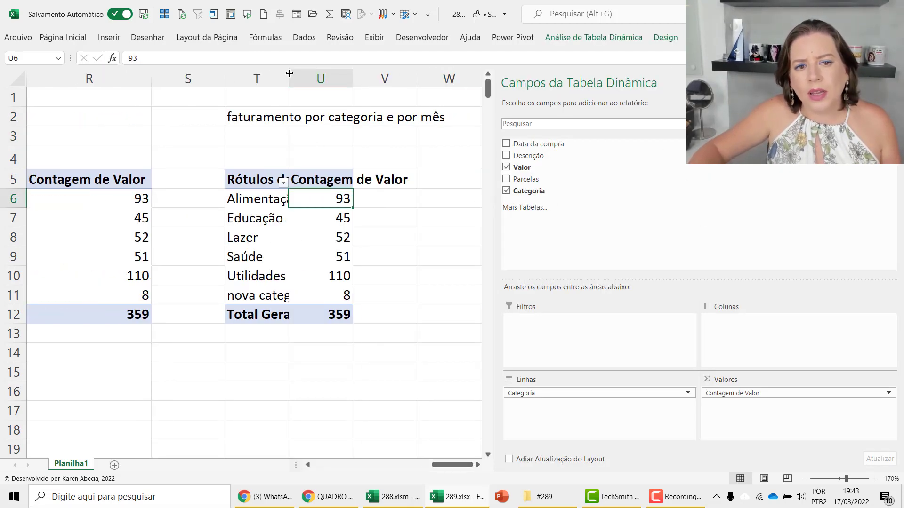
double_click(289, 74)
left_click(478, 465)
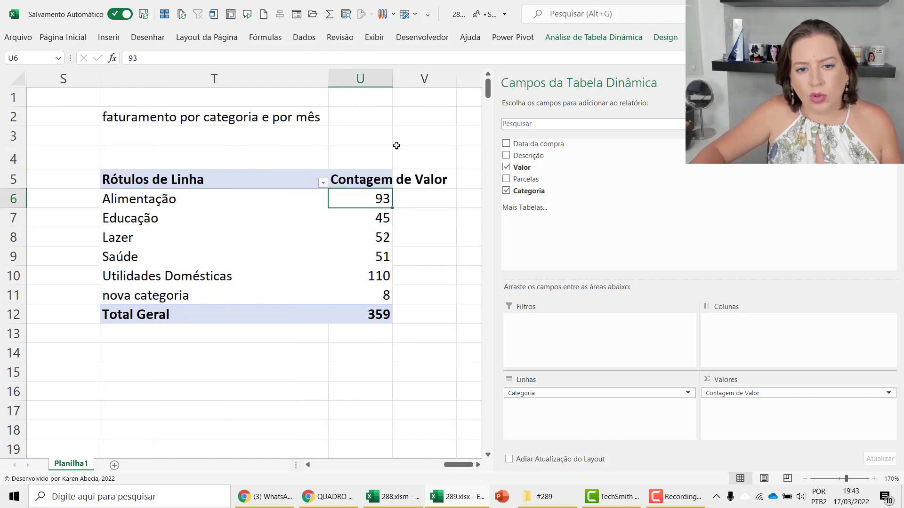
double_click(391, 81)
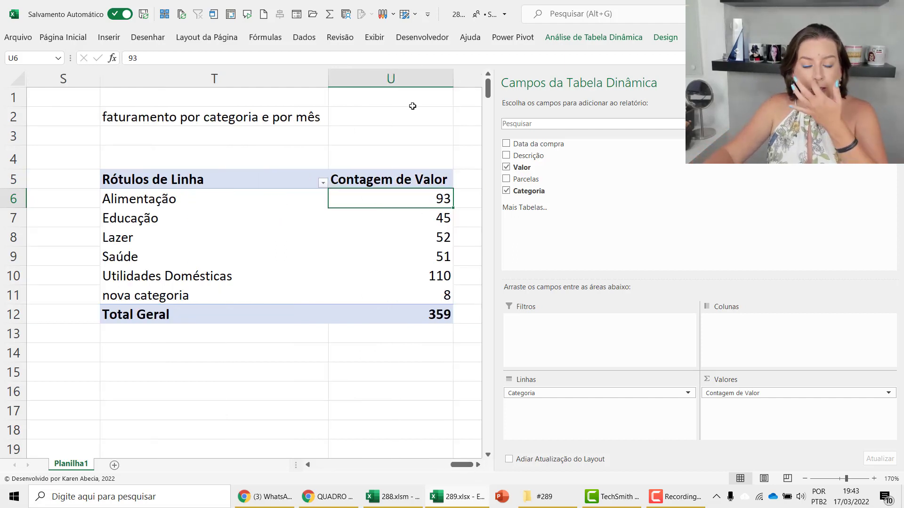
- Summarize Valor by Soma in the copied pivot table and add Data da compra to its rows below Categoria
right_click(370, 193)
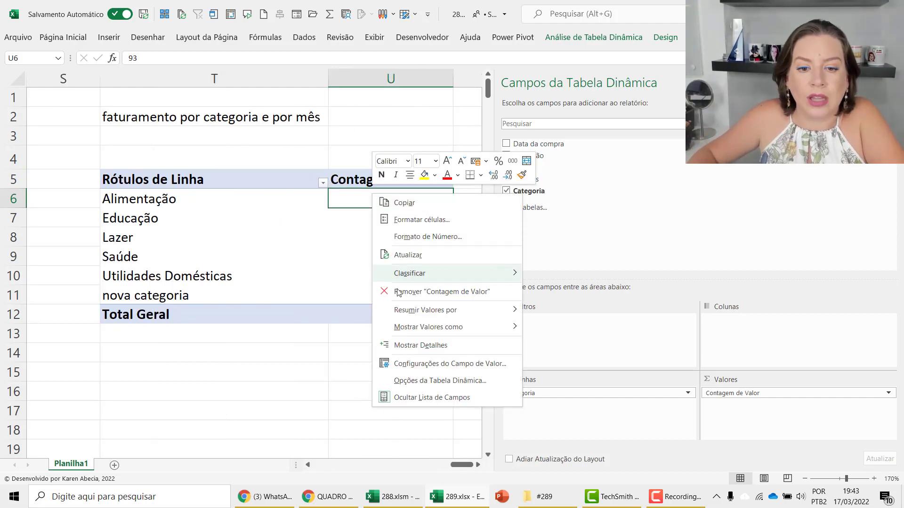
left_click(542, 315)
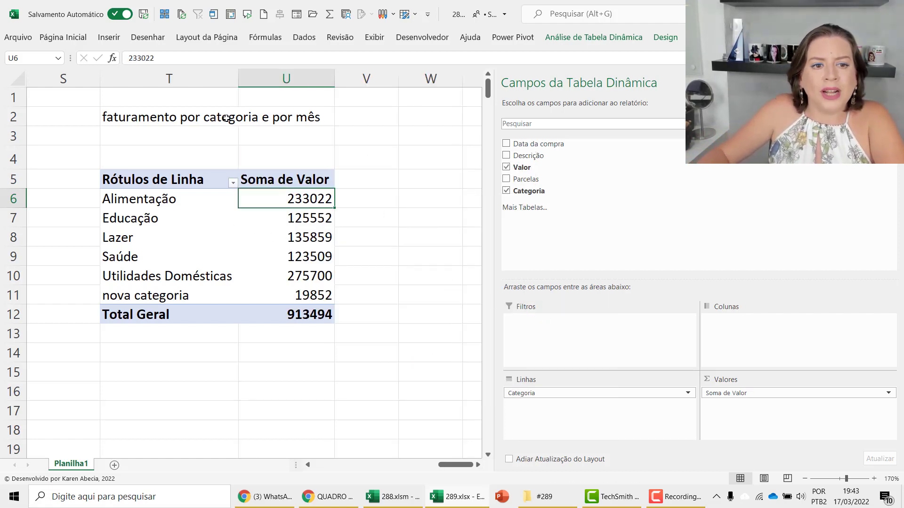
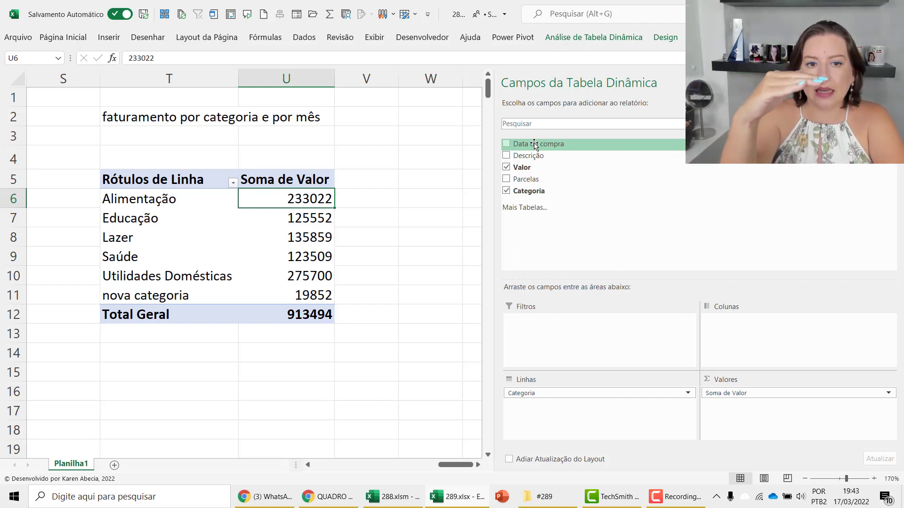
left_click_drag(535, 143, 546, 410)
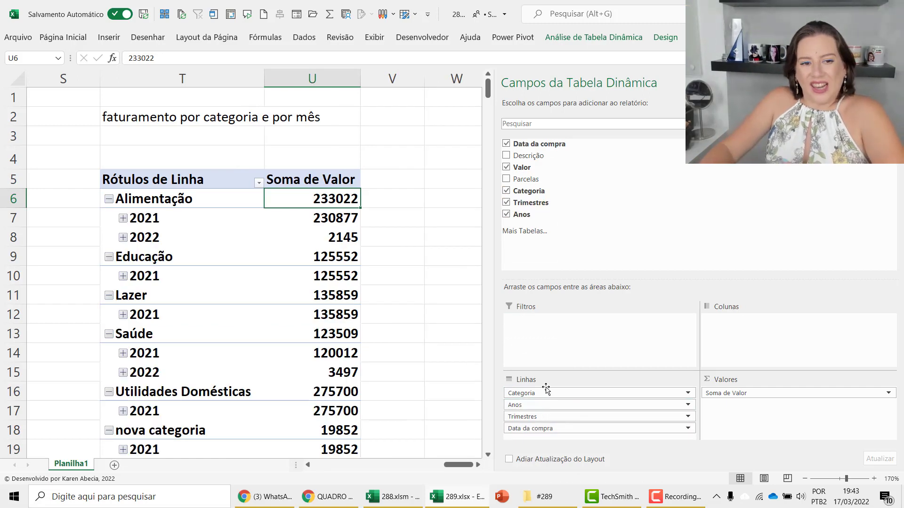
- Examine the date fields in the row area and expand 2021 and Trim1 under Alimentação to inspect the year, quarter and month levels
key("super+plus")
key("super+plus")
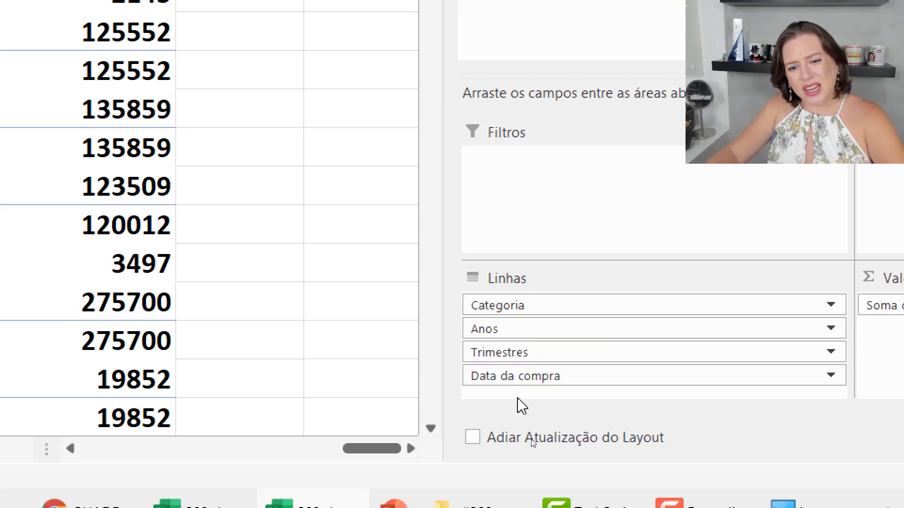
key("super+minus")
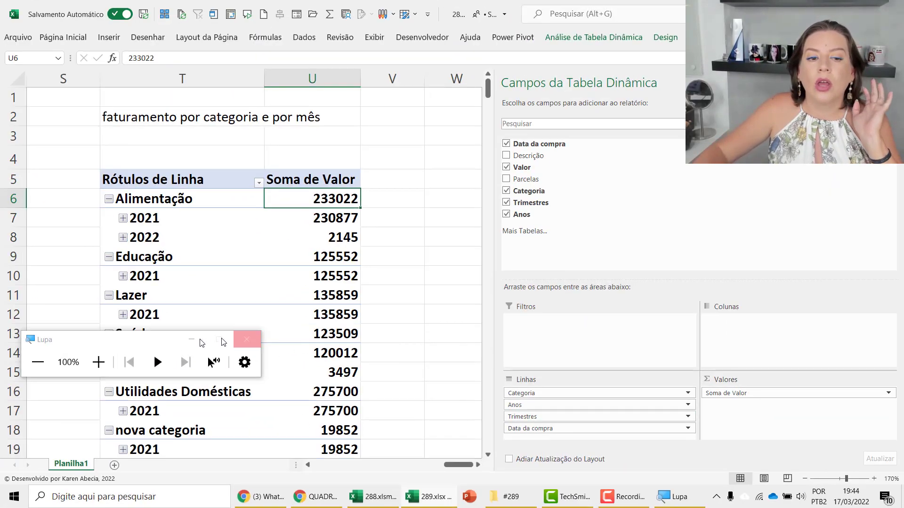
left_click(246, 340)
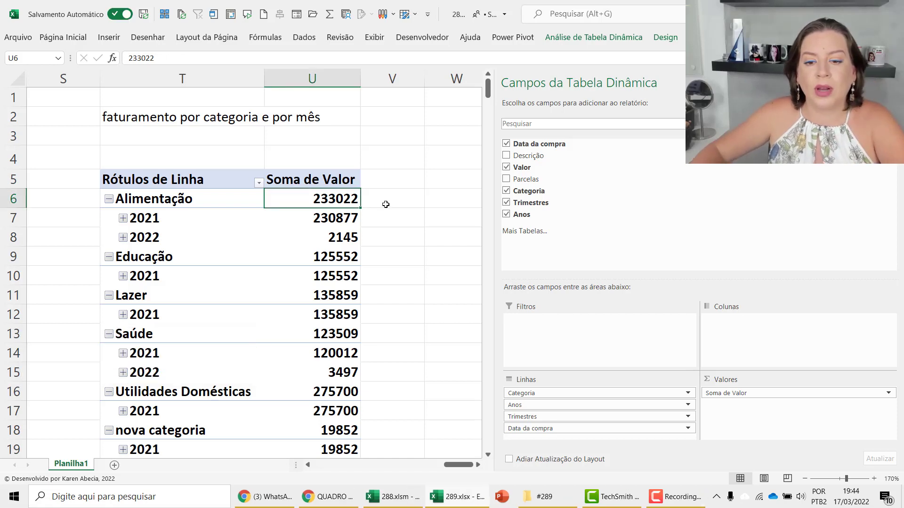
left_click(190, 218)
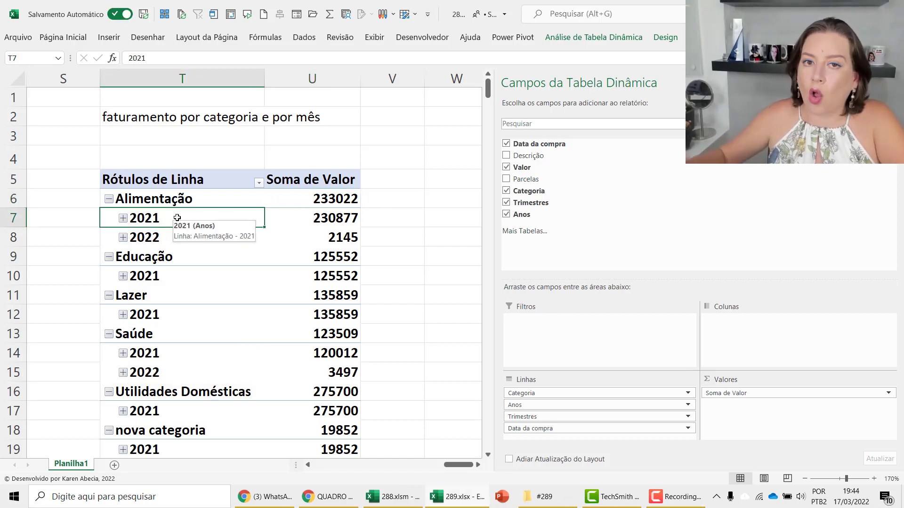
left_click(123, 219)
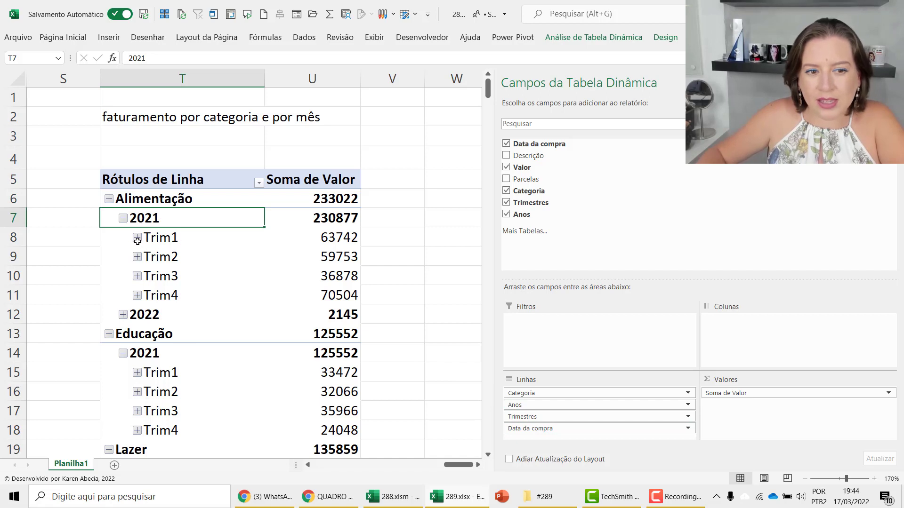
left_click(137, 238)
left_click(177, 262)
left_click(179, 278)
left_click(178, 295)
left_click(175, 279)
left_click(168, 222)
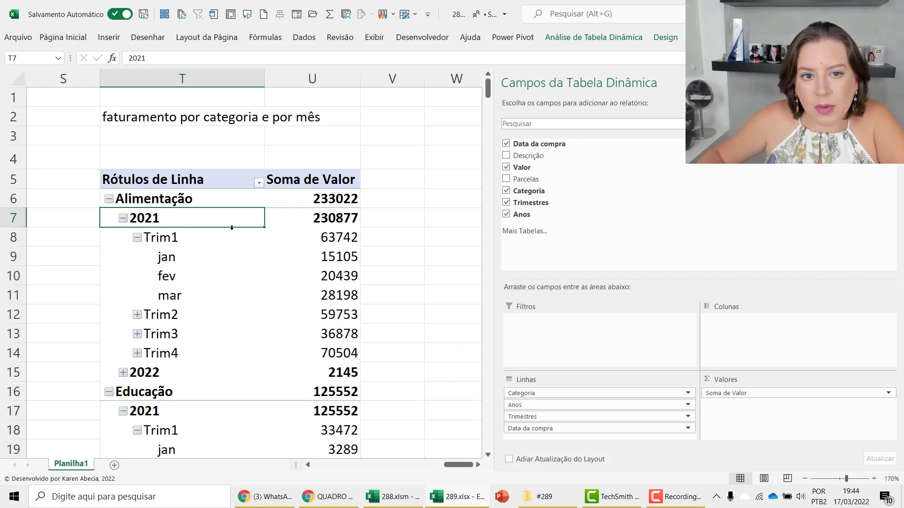
- Group the pivot table's Data da compra field by Meses only, leaving out Trimestres and Anos
left_click(570, 40)
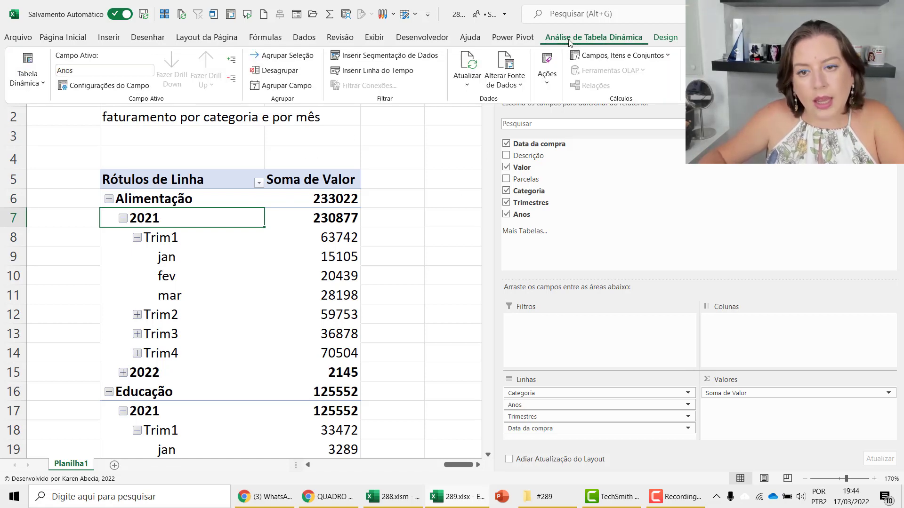
left_click(314, 96)
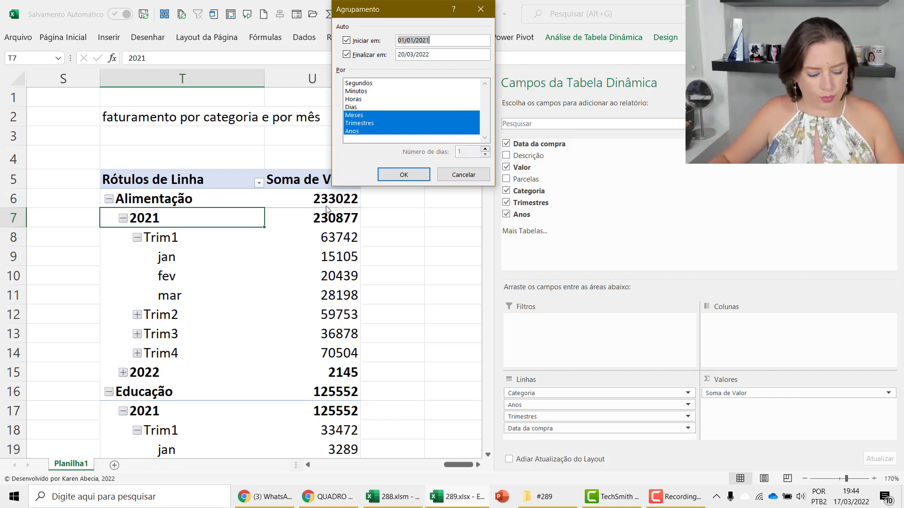
key("super+plus")
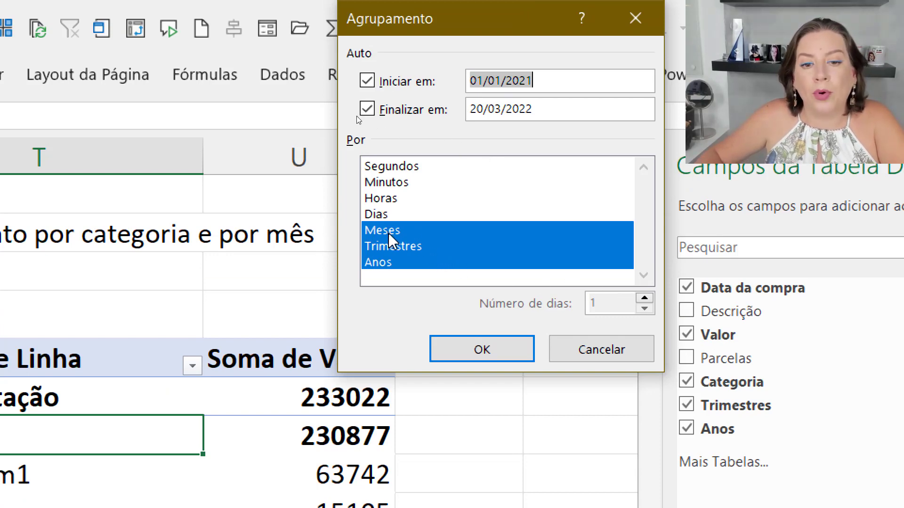
left_click(401, 266)
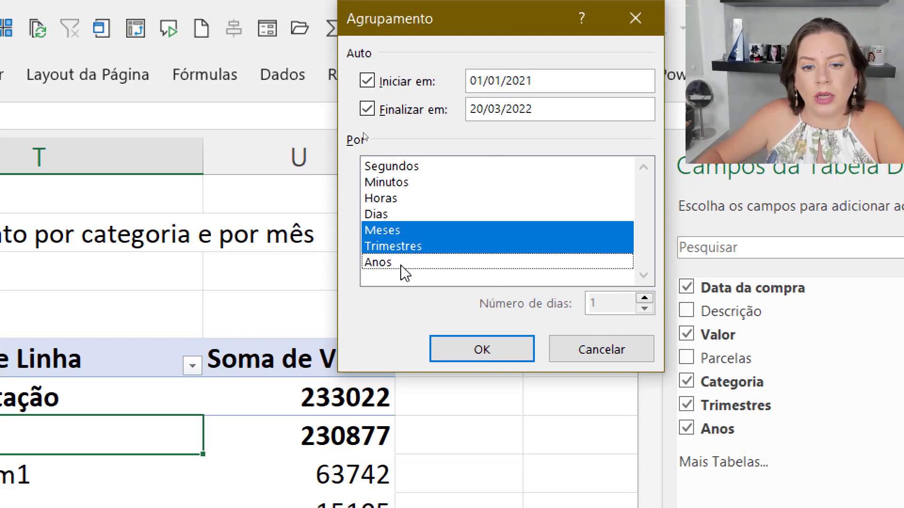
left_click(414, 246)
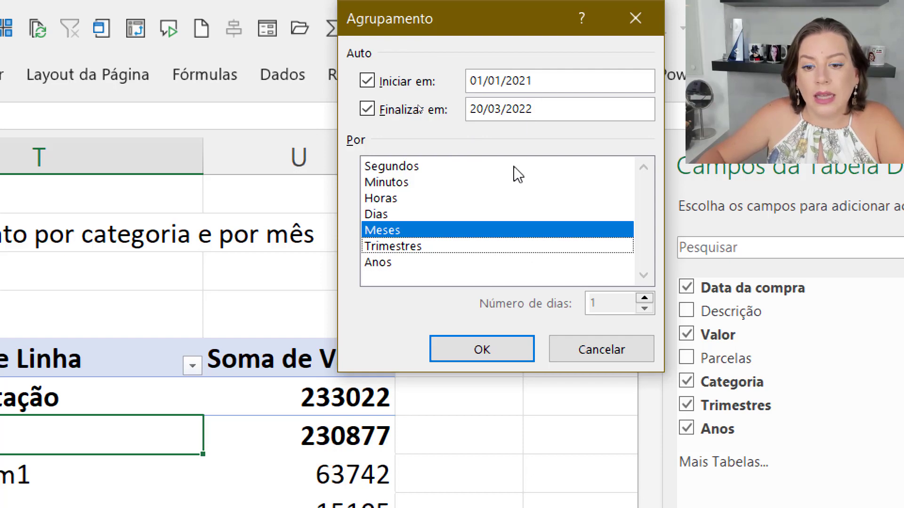
left_click(494, 349)
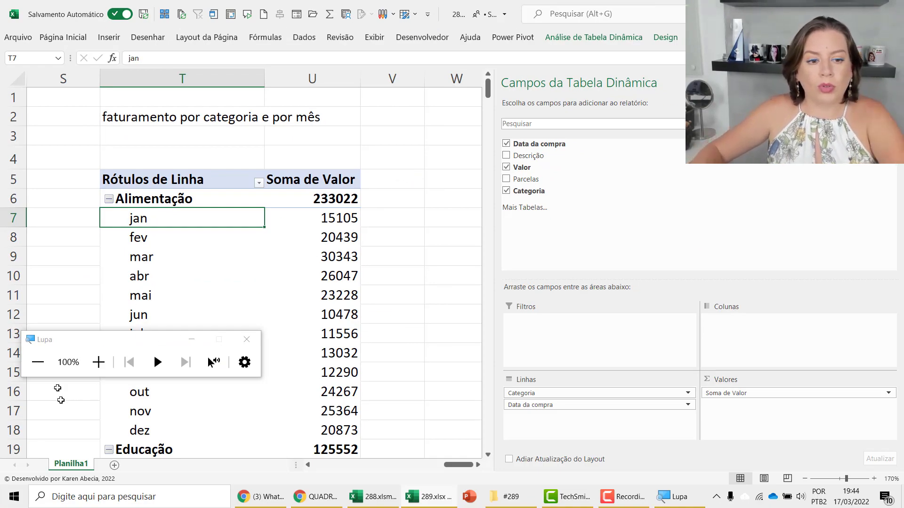
- Clear the magnifier window off the pivot table and examine the Alimentação category's monthly Valor sums
left_click_drag(68, 343, 44, 43)
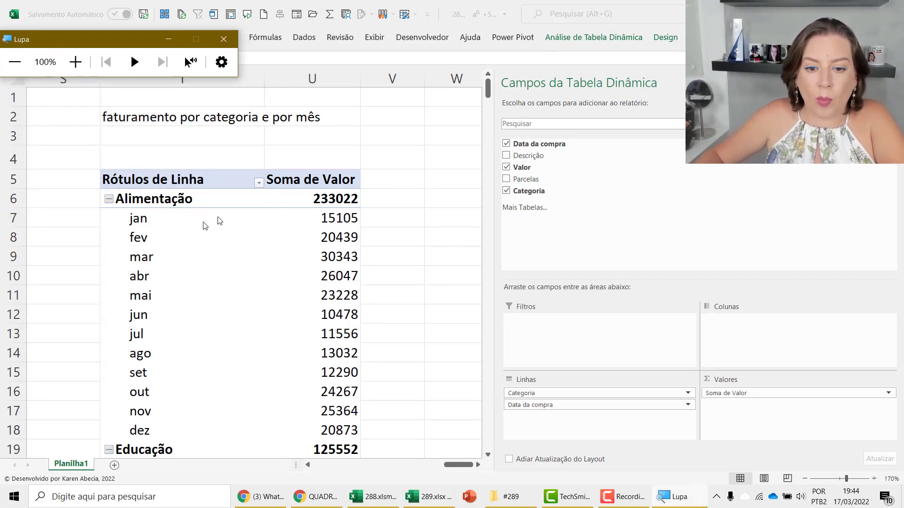
left_click(260, 222)
left_click(223, 198)
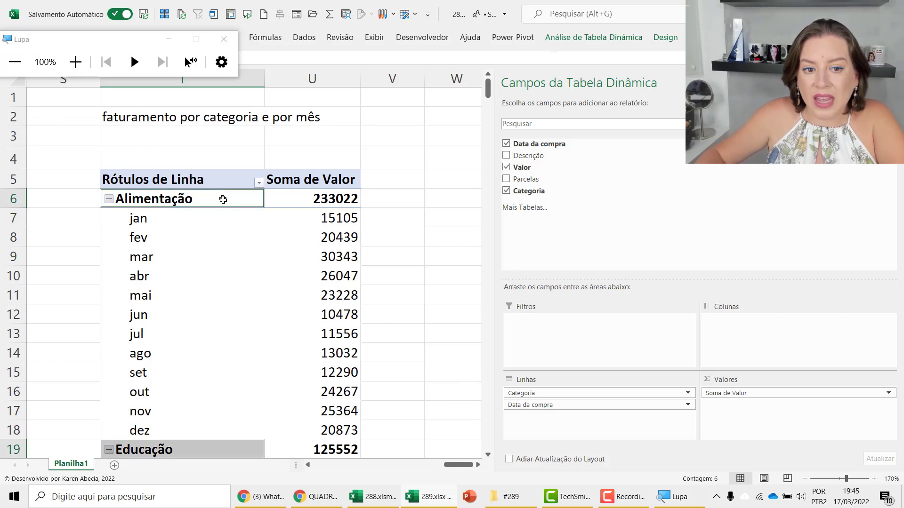
left_click(177, 218)
left_click(318, 213)
left_click(322, 237)
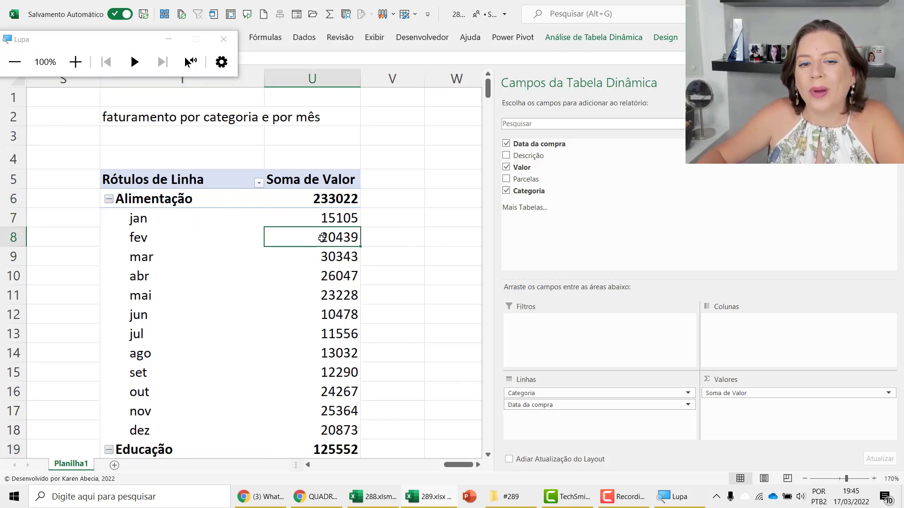
left_click(323, 256)
mouse_move(358, 312)
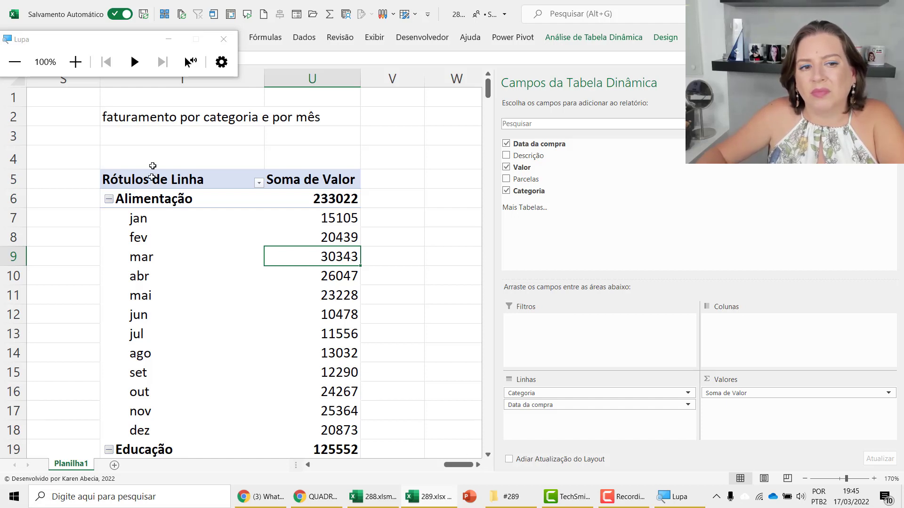
- Change the title above the monthly pivot table to "faturamento por mês e categoria"
left_click(168, 120)
left_click_drag(182, 123, 396, 117)
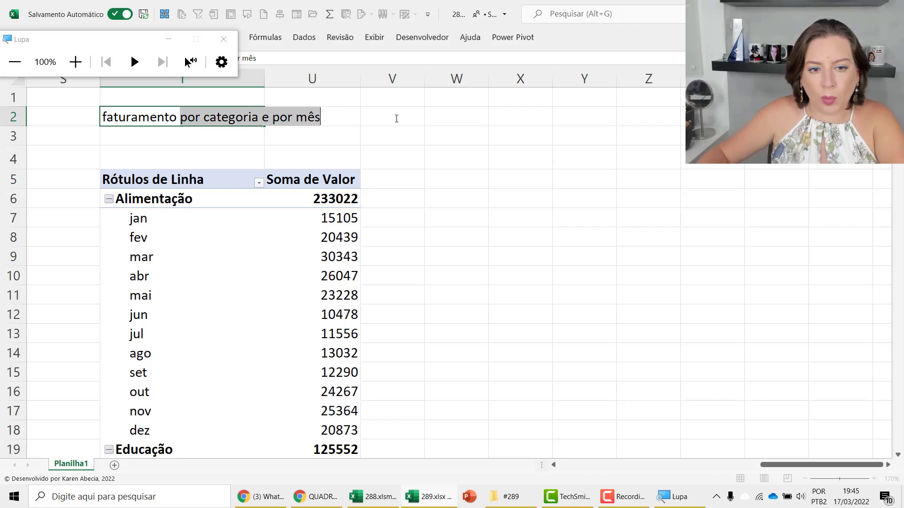
type("por m")
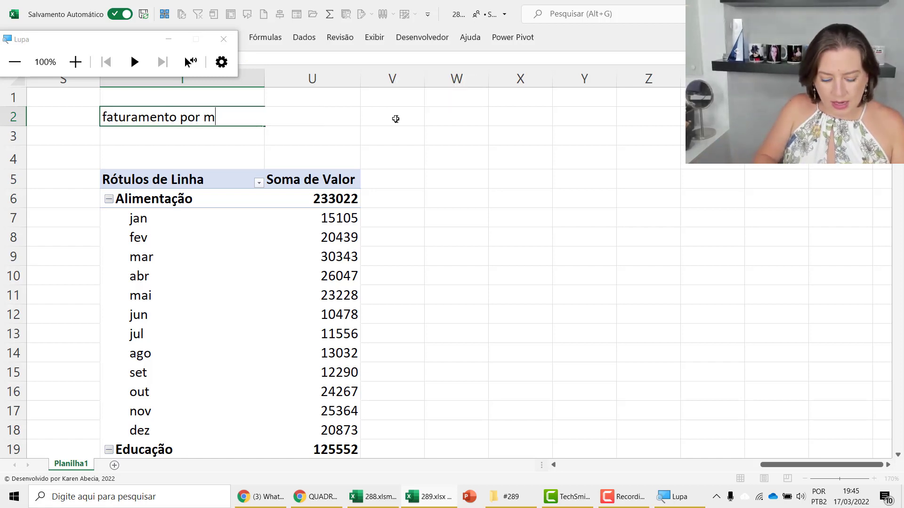
type("ês e categoria")
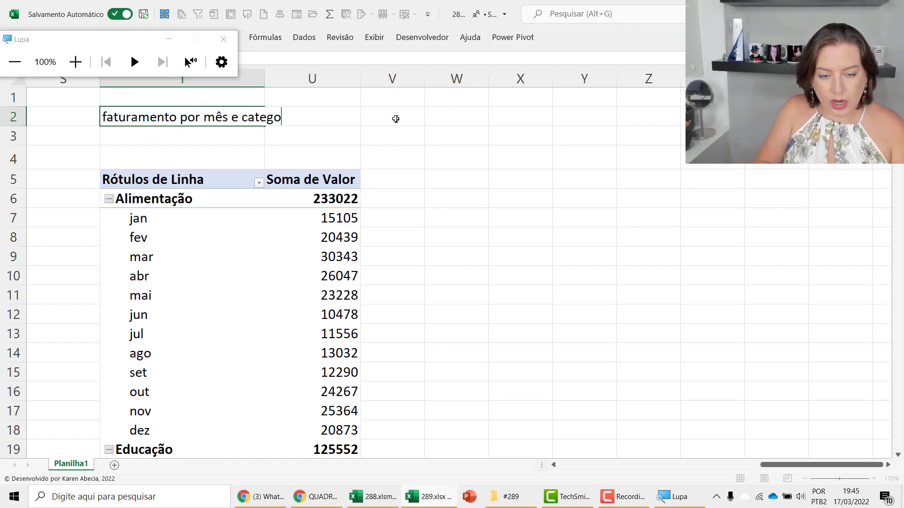
key("Return")
- Move Categoria below Data da compra in the pivot table's rows and close the field list after reviewing the categories under jan
left_click(226, 200)
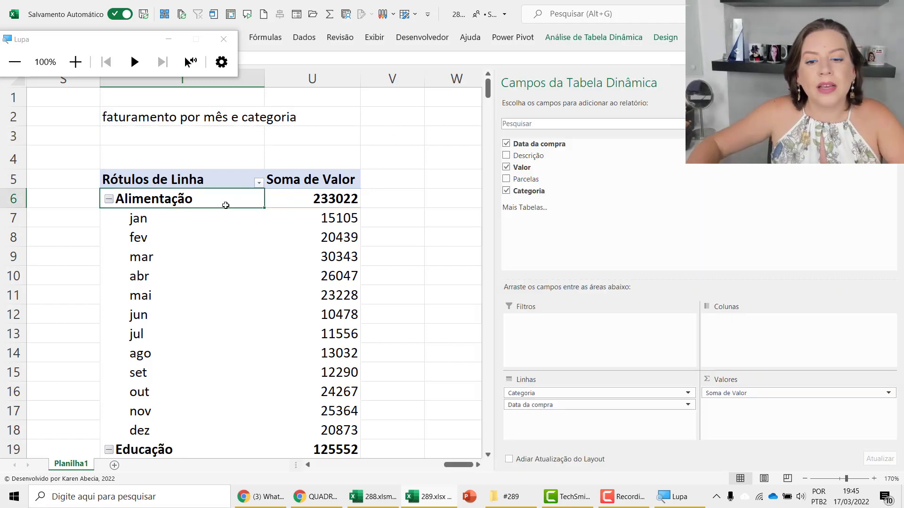
left_click_drag(538, 393, 555, 419)
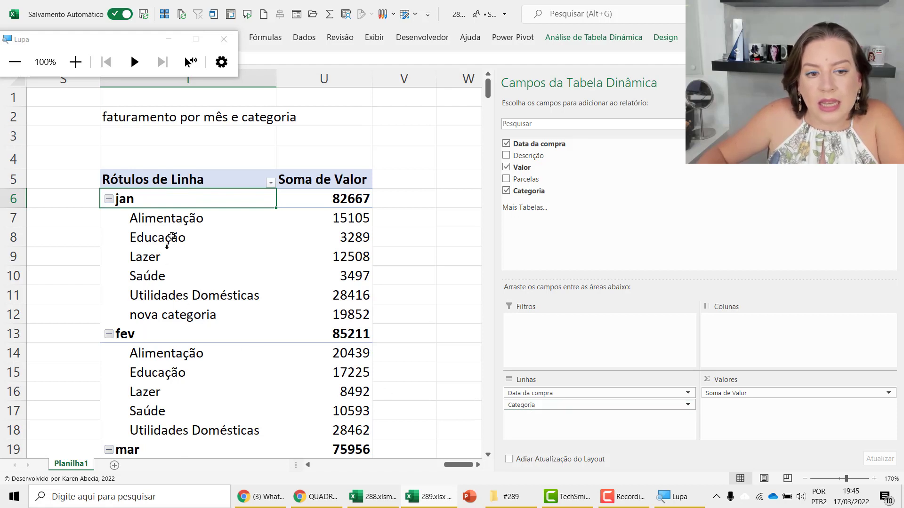
left_click_drag(188, 217, 178, 308)
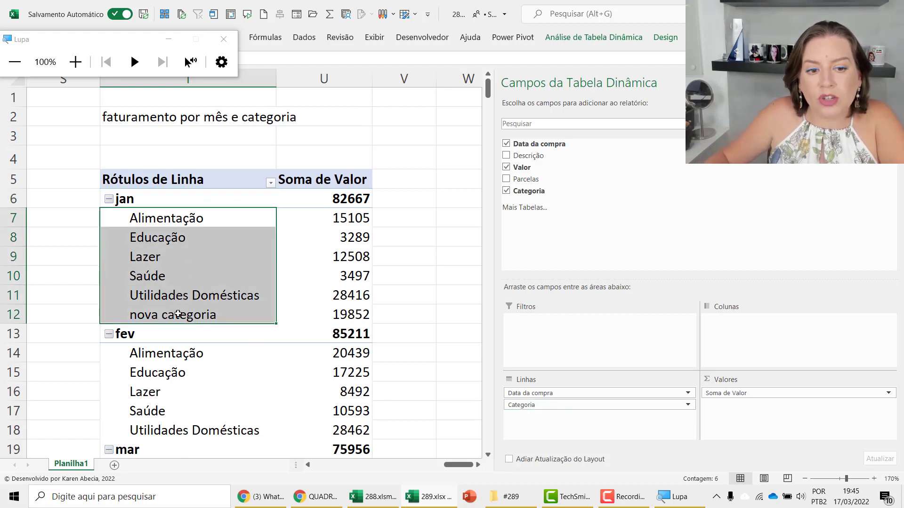
left_click(227, 218)
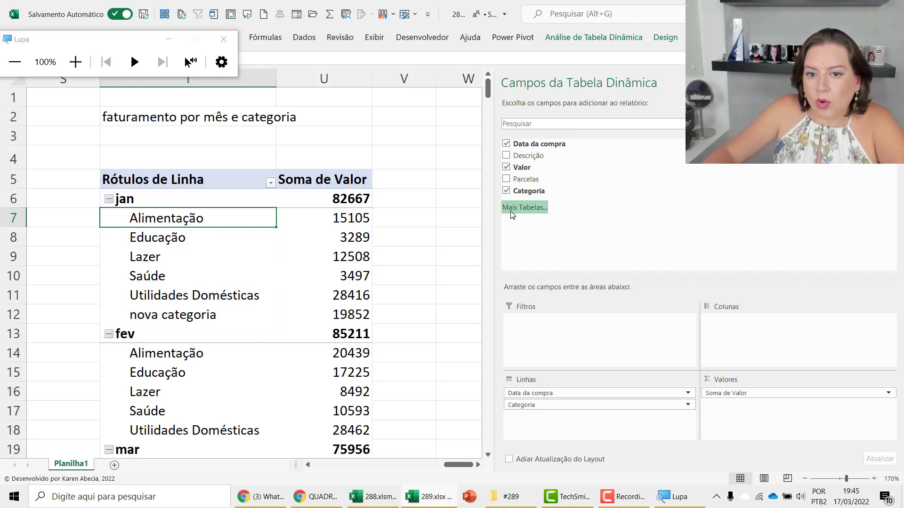
left_click(890, 83)
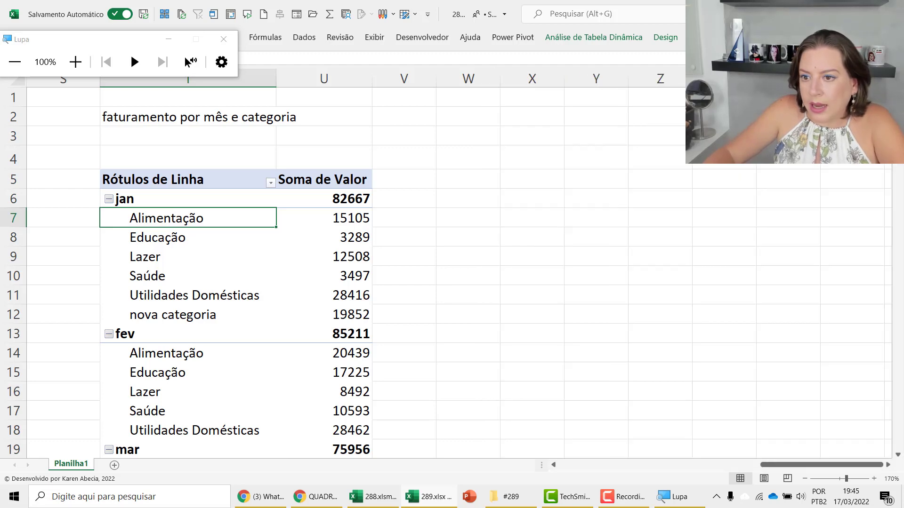
- Copy the "vendas por categoria ?" pivot table with its title to W2, beside the monthly pivot table
left_click(805, 479)
left_click(805, 478)
left_click(805, 478)
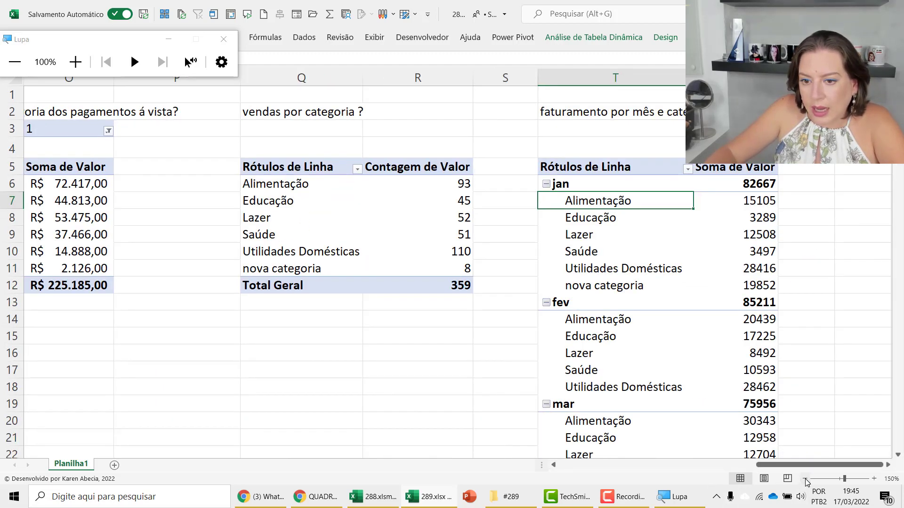
scroll(528, 292, "left", 2)
left_click(383, 109)
left_click_drag(420, 129, 518, 289)
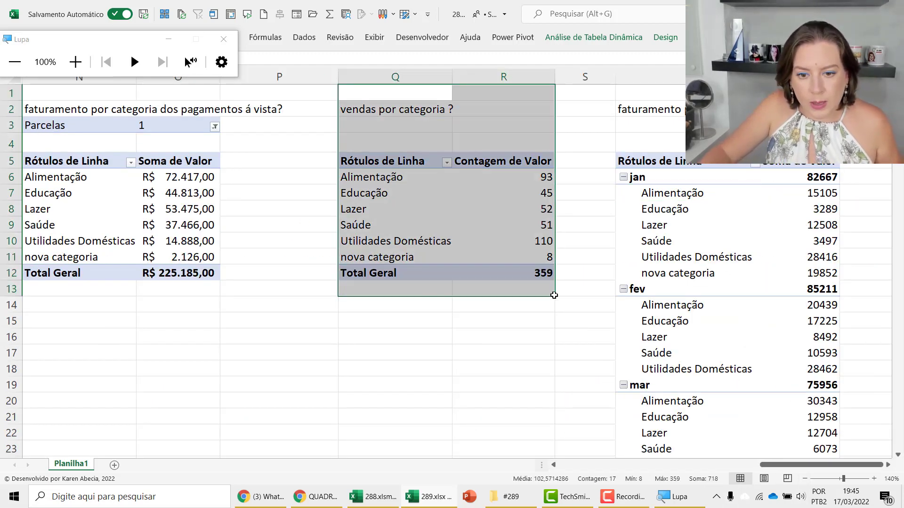
key("ctrl+c")
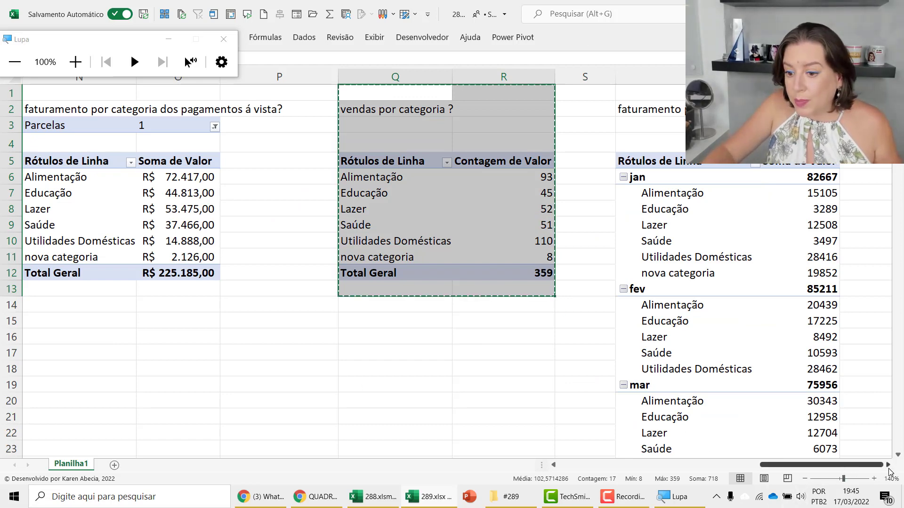
scroll(854, 469, "right", 4)
left_click(492, 117)
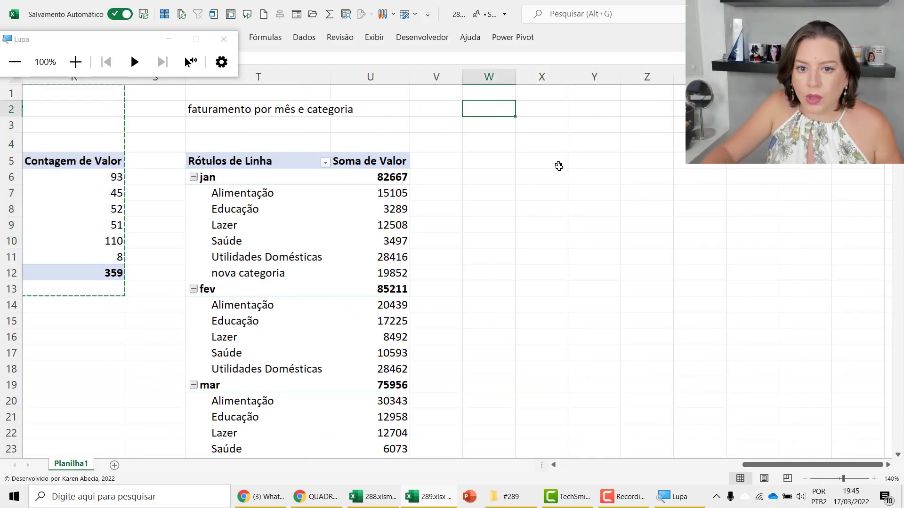
key("ctrl+v")
key("Escape")
left_click(504, 183)
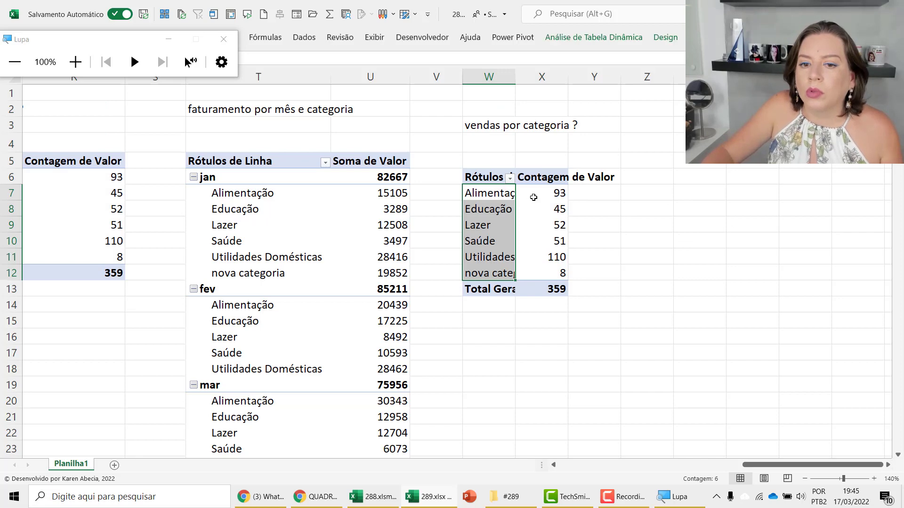
- Summarize Valor by Soma in the newly pasted pivot table
right_click(532, 196)
mouse_move(598, 319)
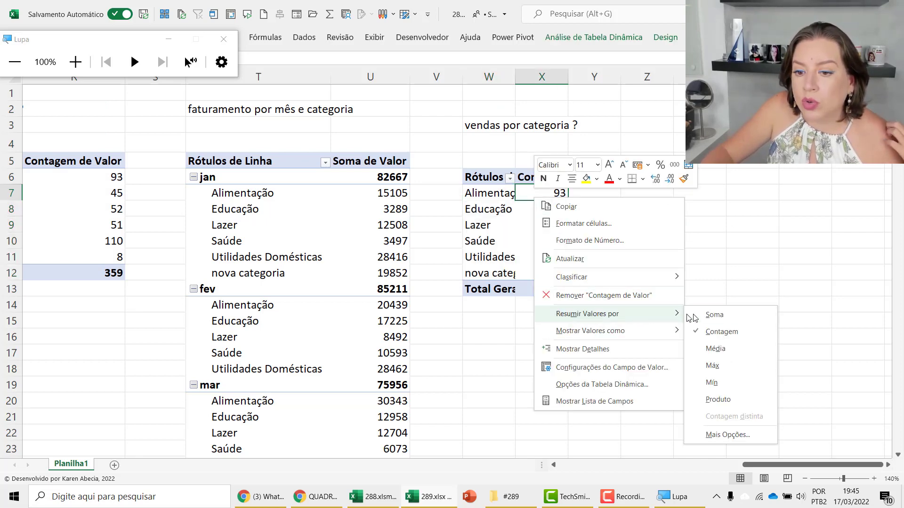
left_click(701, 314)
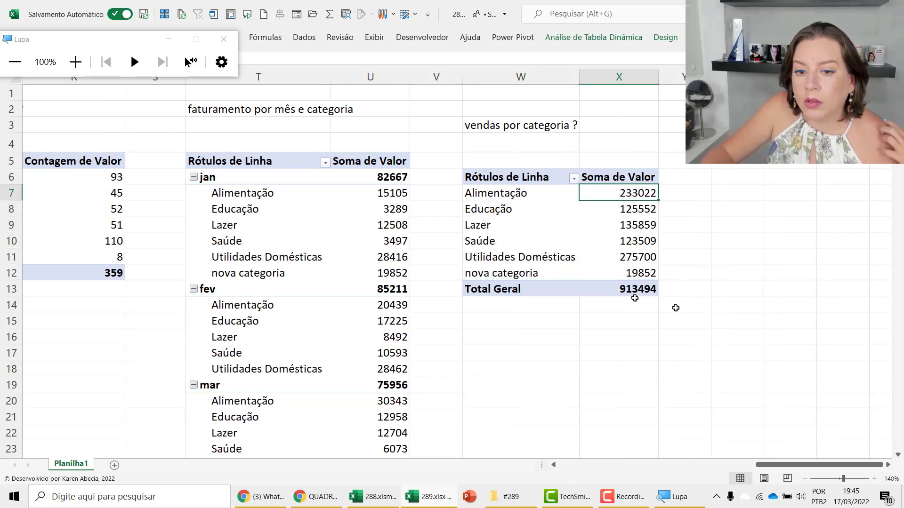
left_click(546, 193)
- Change the title above the pasted pivot table to "vendas por grupo de parcelas?"
left_click(528, 125)
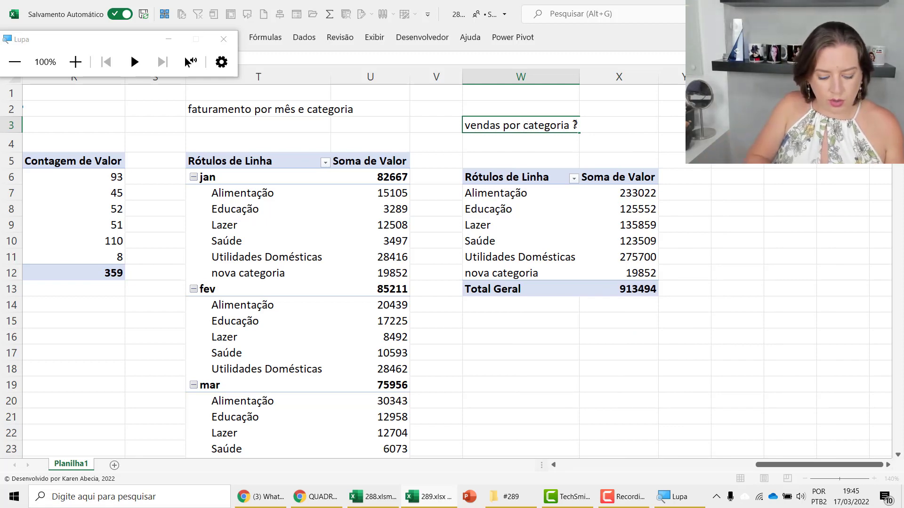
type("grupo de par")
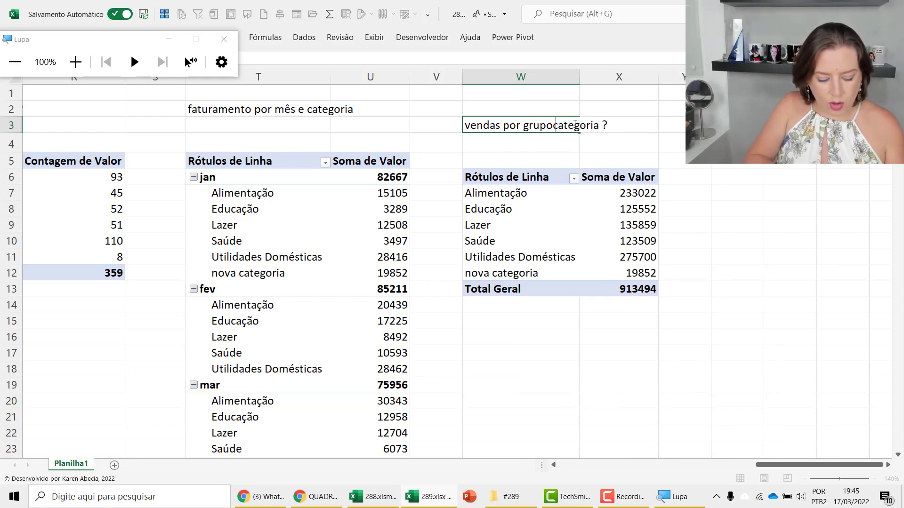
type("celas")
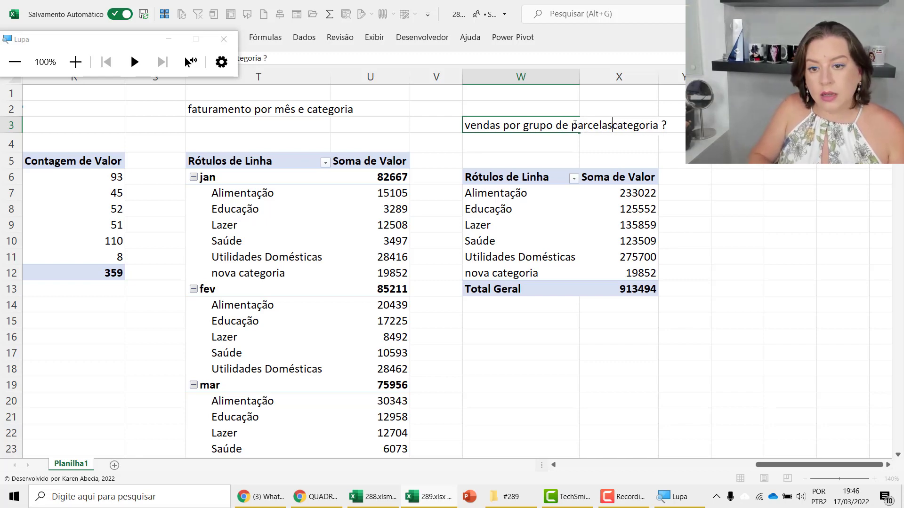
key("Delete")
key("Delete")
key("Delete")
key("Delete")
key("Delete")
key("Delete")
key("Delete")
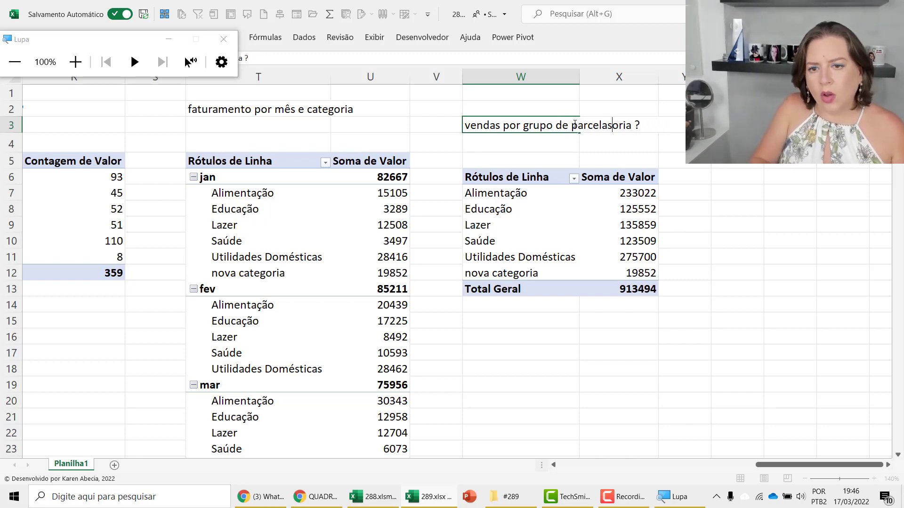
key("Delete")
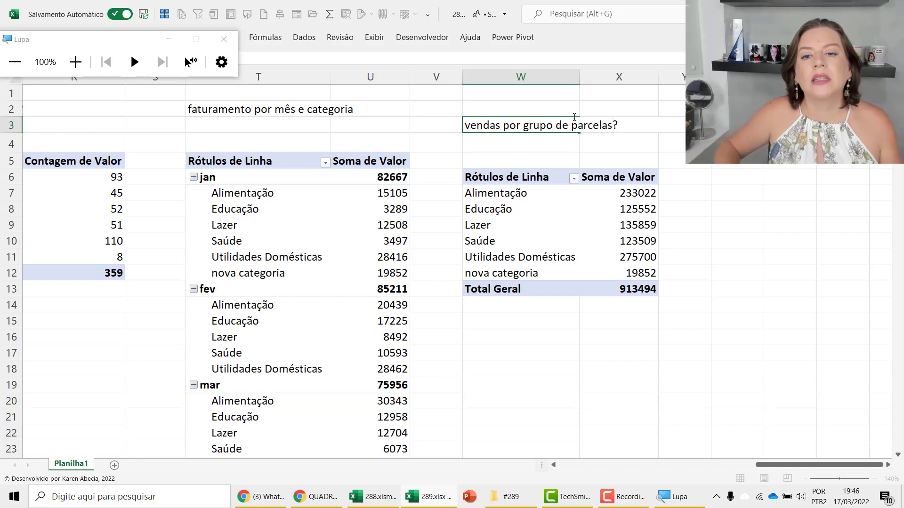
key("Return")
- Show the field list for the "vendas por grupo de parcelas?" pivot table and add Parcelas to its rows below Categoria
left_click(616, 255)
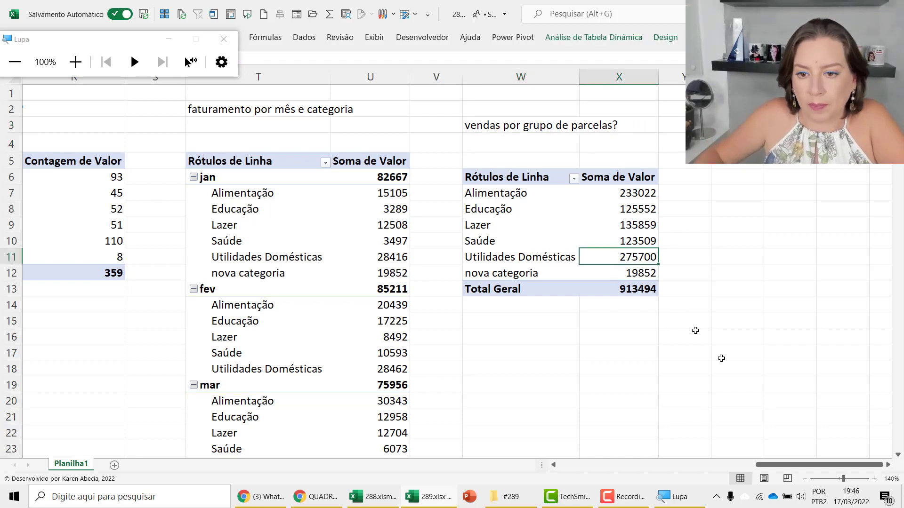
scroll(887, 472, "right", 4)
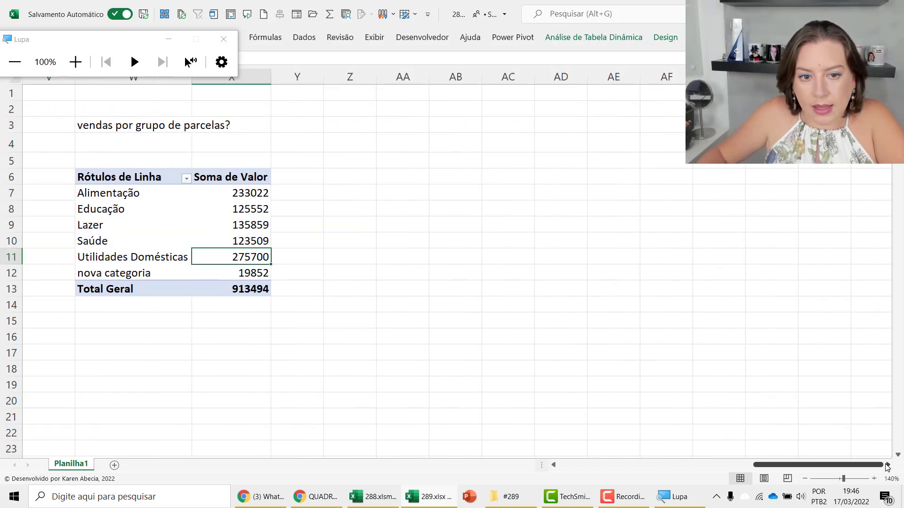
right_click(232, 209)
left_click(297, 409)
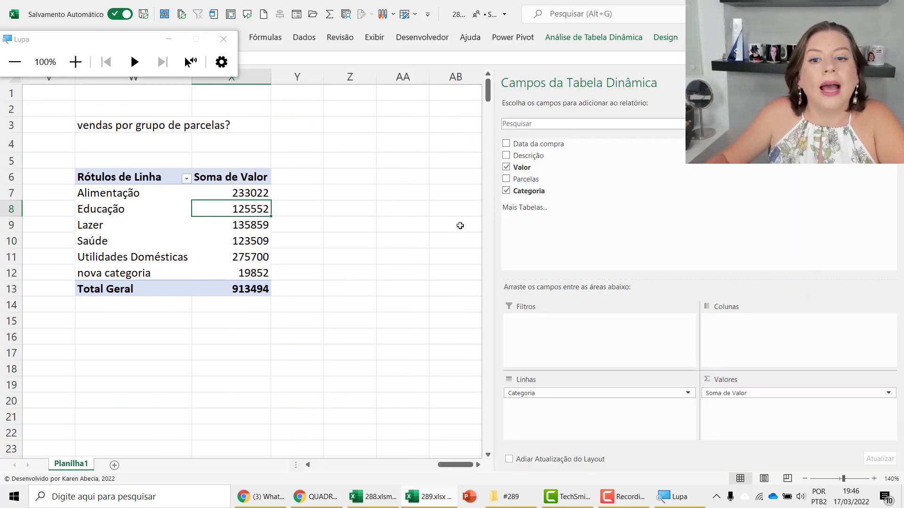
left_click_drag(531, 181, 538, 407)
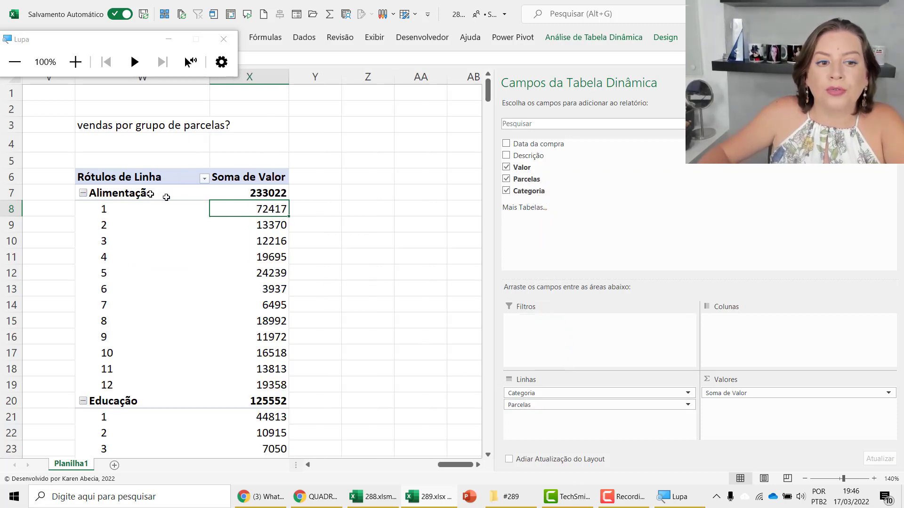
- Clear the magnifier window out of the way and group the pivot table's Parcelas field from 1 to 12 in intervals of 3
left_click(134, 211)
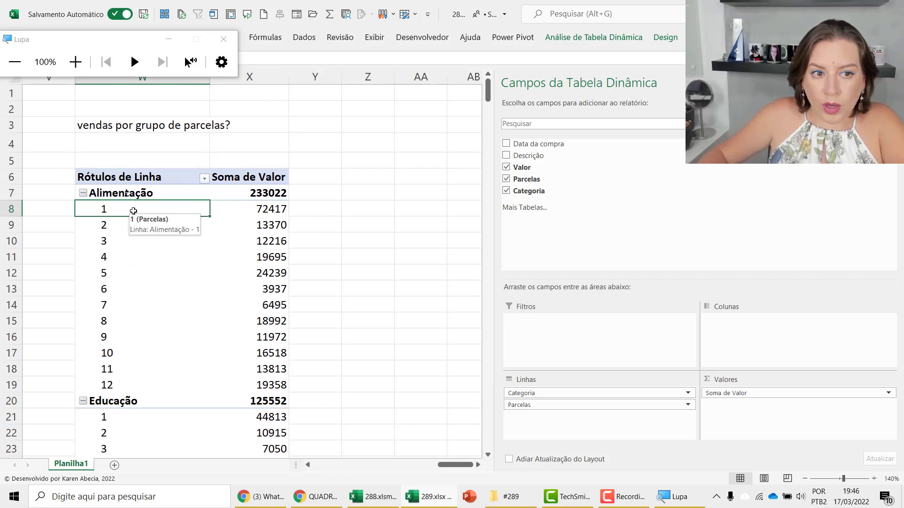
left_click_drag(73, 41, 99, 114)
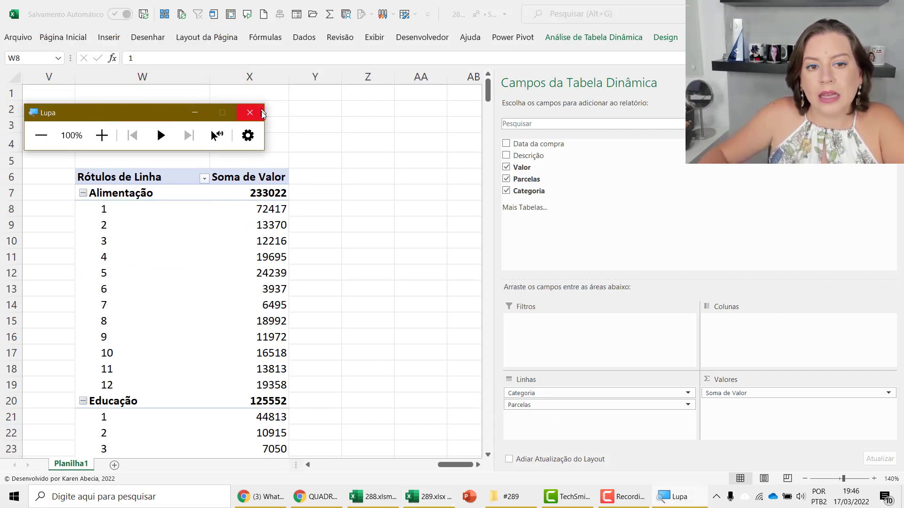
left_click_drag(170, 120, 353, 412)
left_click(151, 209)
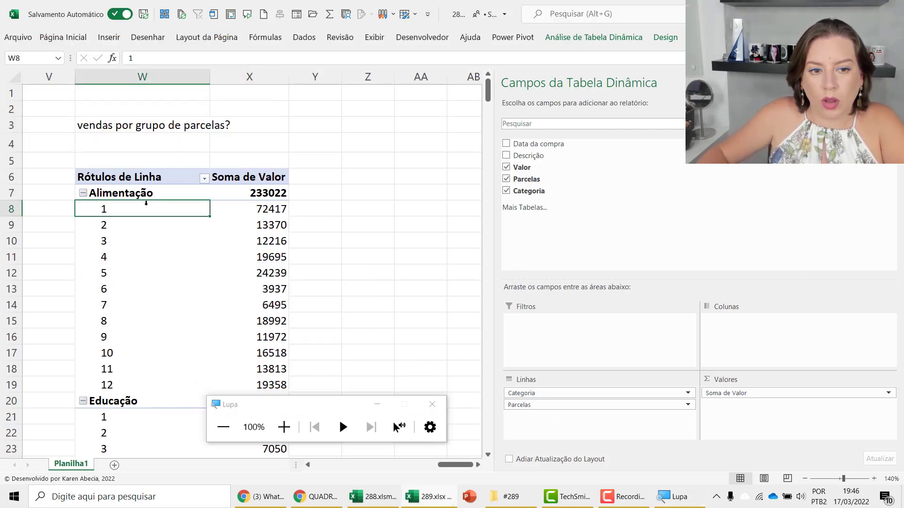
left_click(612, 40)
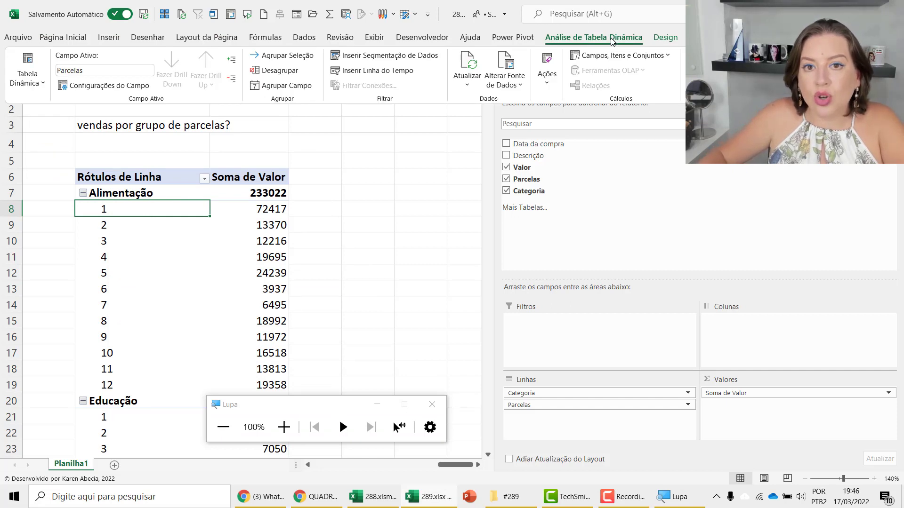
left_click(289, 89)
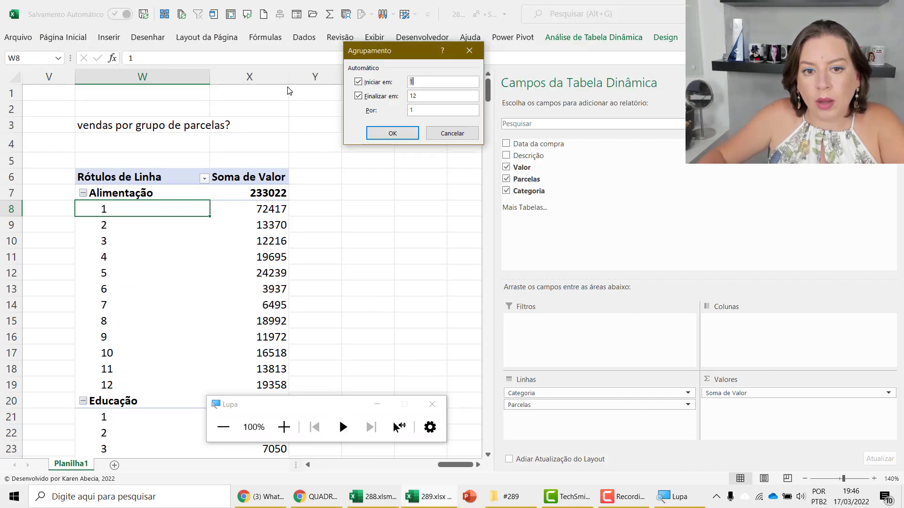
left_click_drag(405, 47, 388, 131)
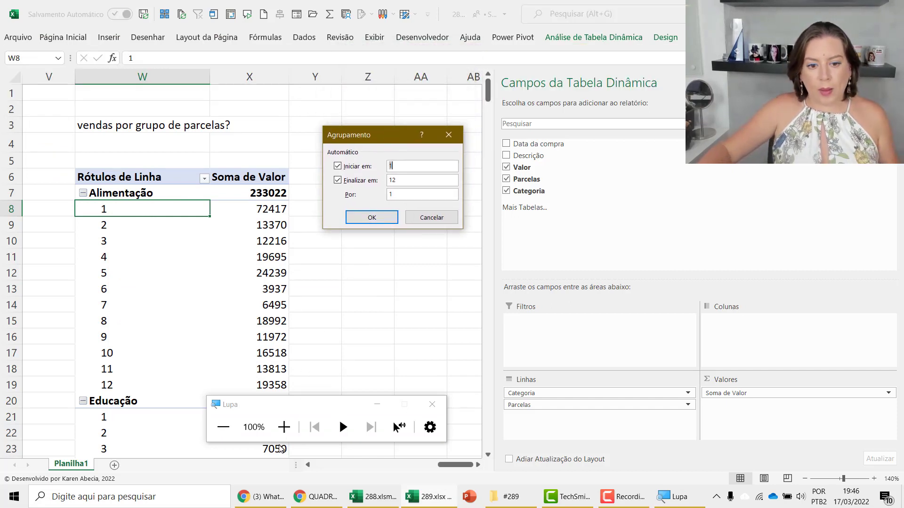
left_click(284, 427)
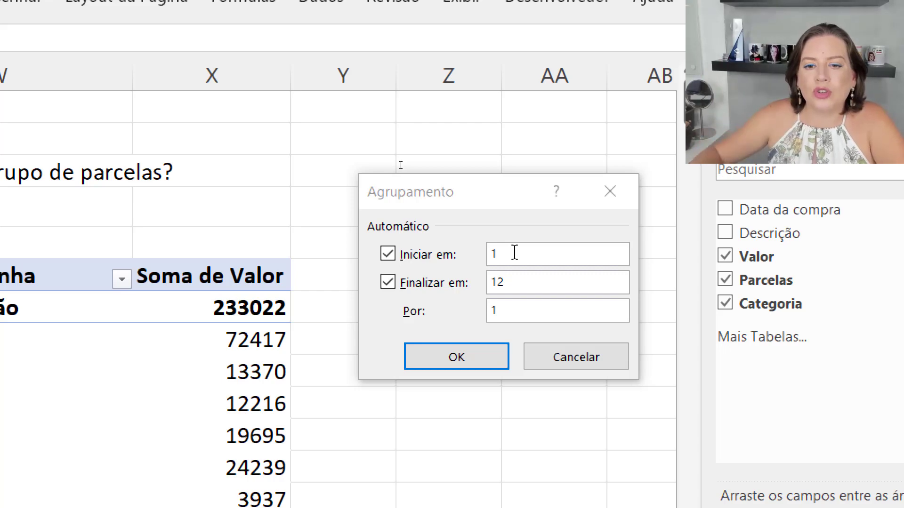
left_click(515, 253)
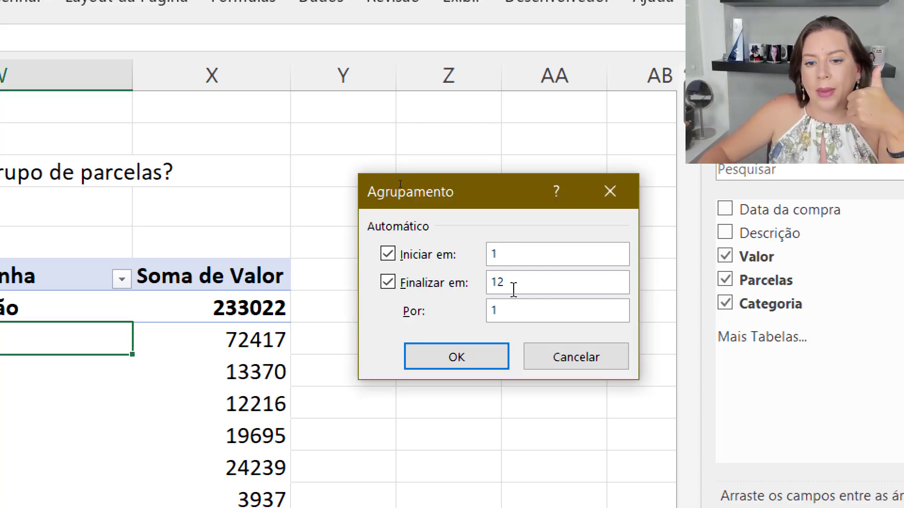
key("Tab")
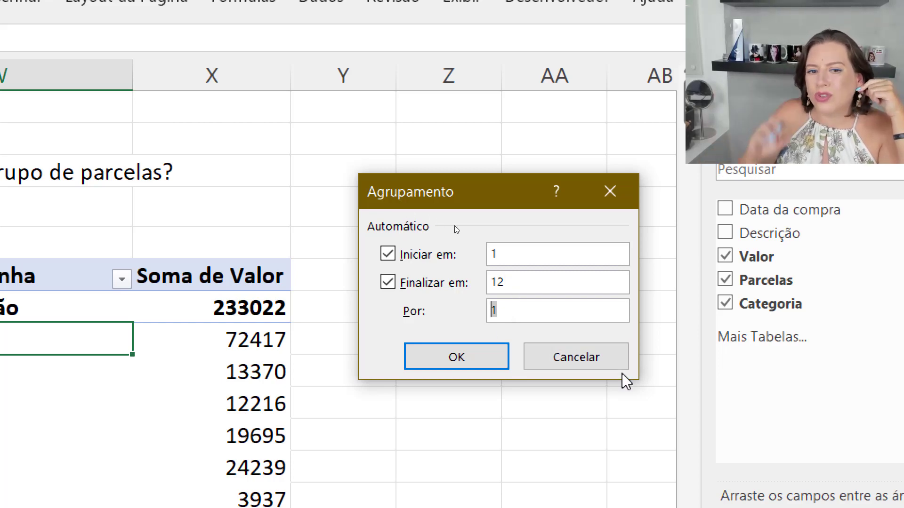
type("3")
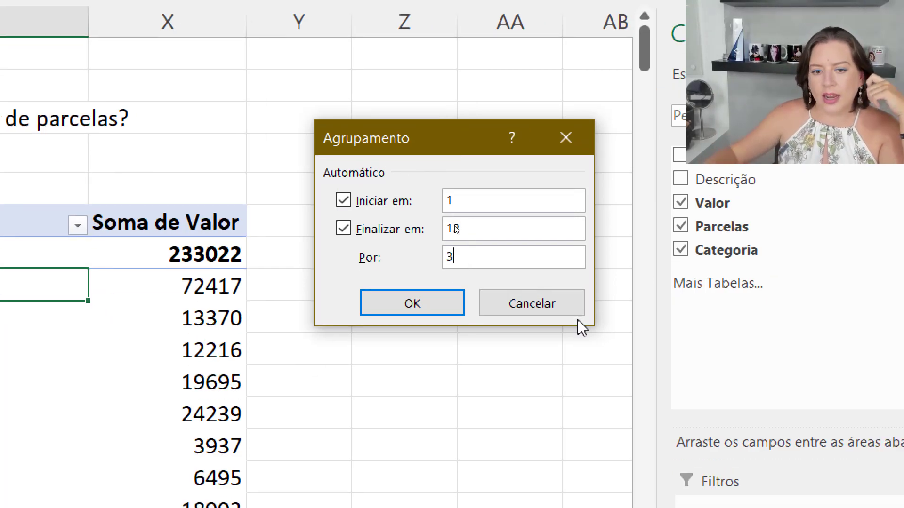
left_click(446, 303)
key("super+minus")
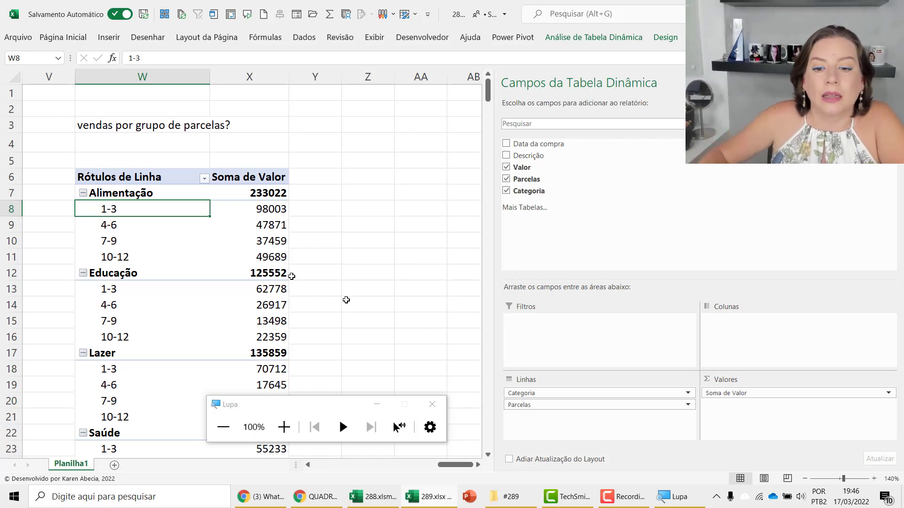
- Examine the Parcelas ranges 1-3, 4-6, 7-9 and 10-12 under Alimentação together with their summed Valor amounts
left_click(85, 228)
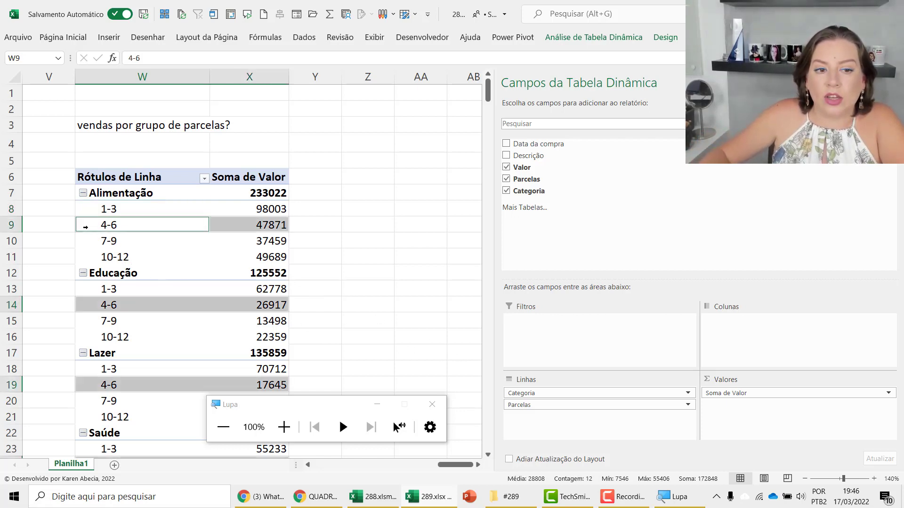
left_click(113, 195)
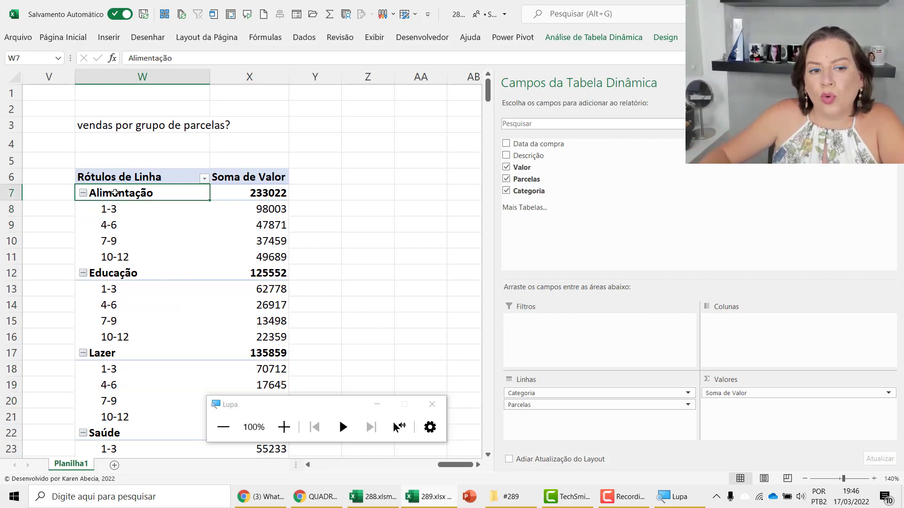
left_click(874, 478)
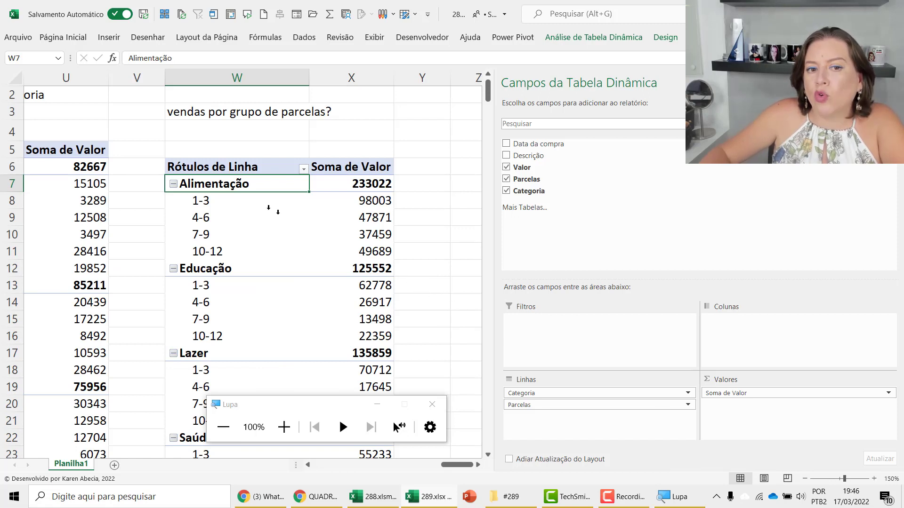
left_click(263, 205)
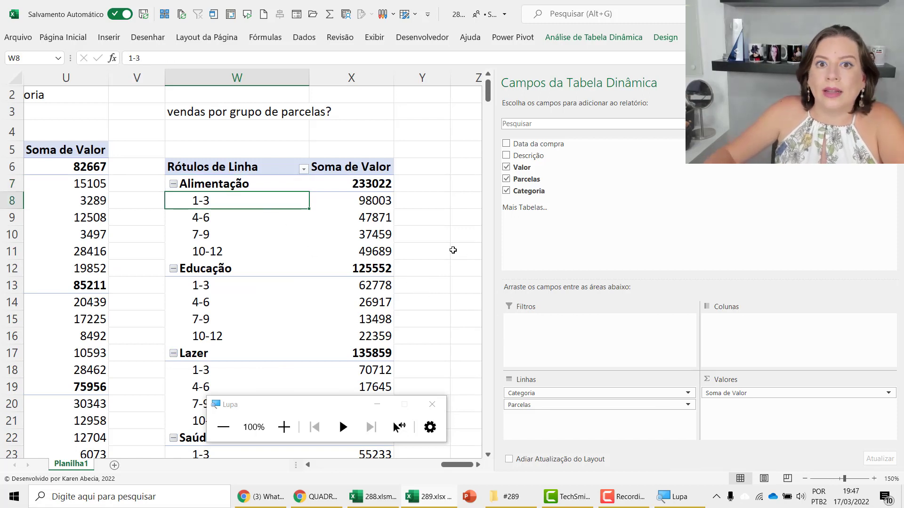
left_click(353, 202)
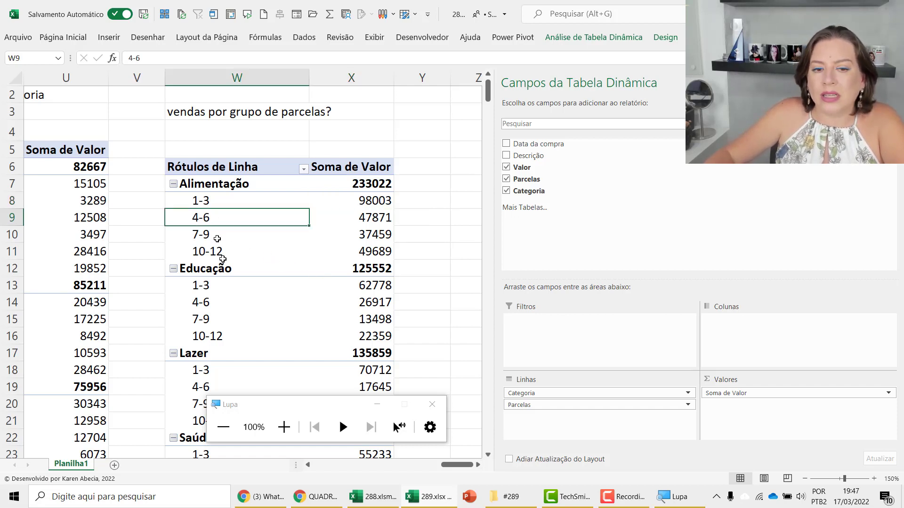
left_click(352, 217)
left_click(228, 235)
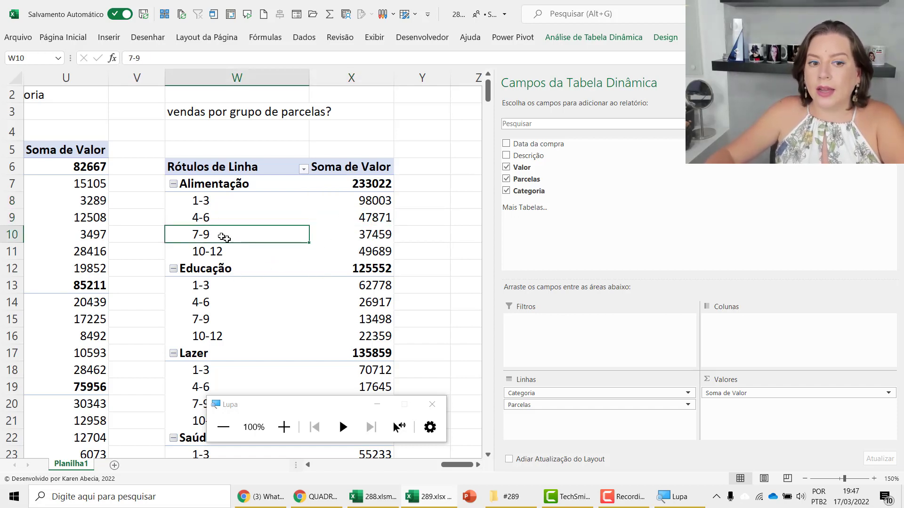
left_click(349, 235)
left_click(351, 251)
left_click_drag(216, 201, 214, 255)
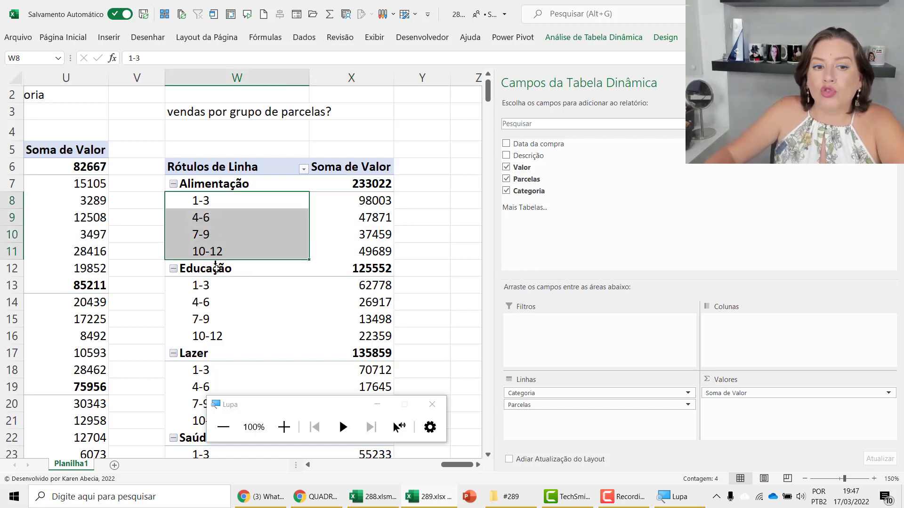
left_click(216, 253)
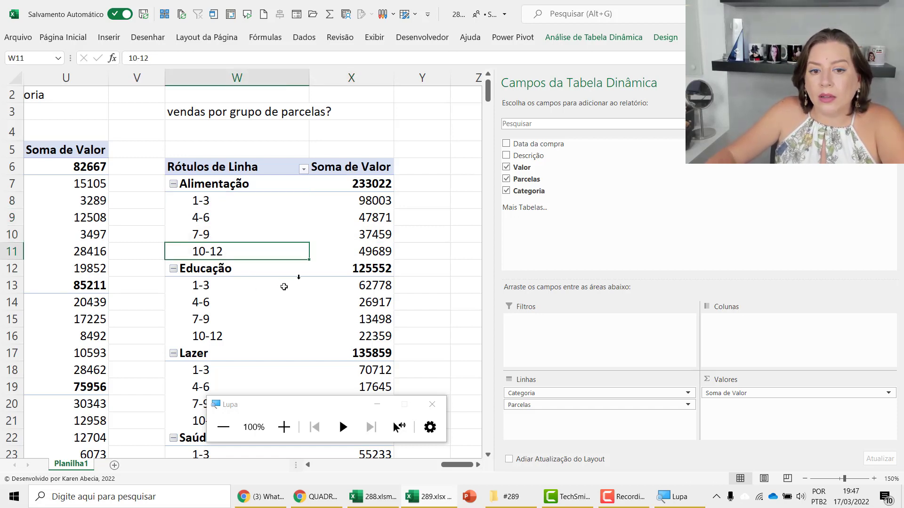
left_click(362, 254)
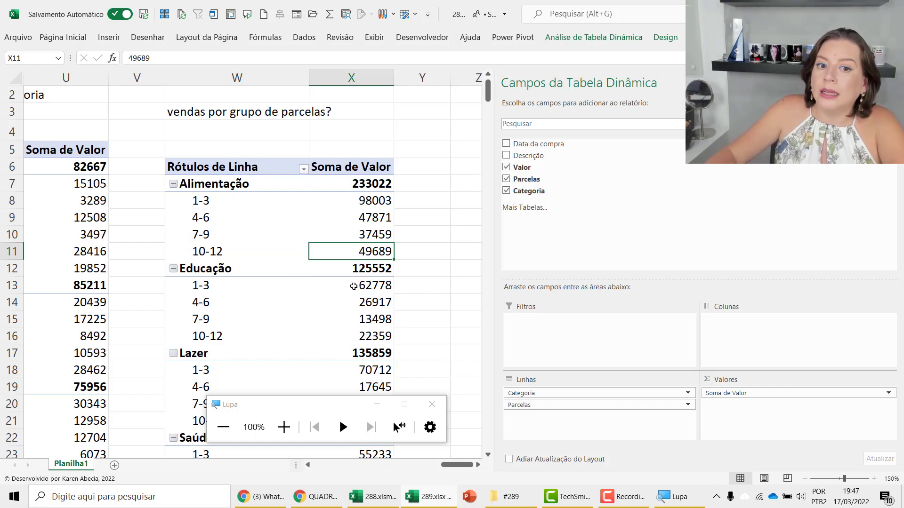
left_click_drag(348, 250, 344, 203)
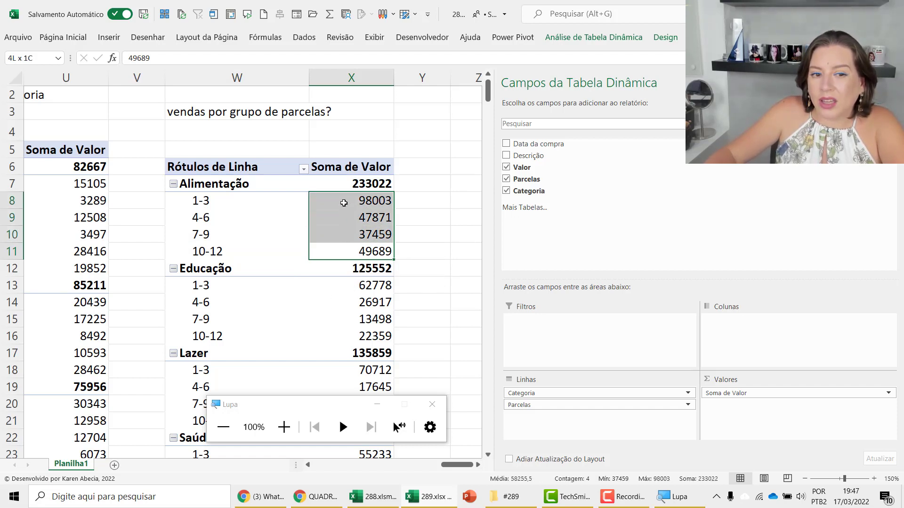
left_click_drag(215, 203, 335, 199)
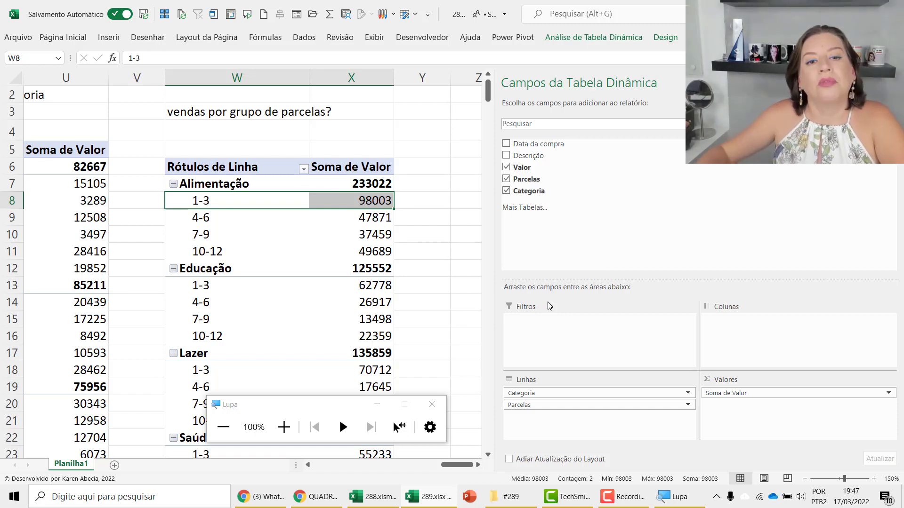
left_click(281, 202)
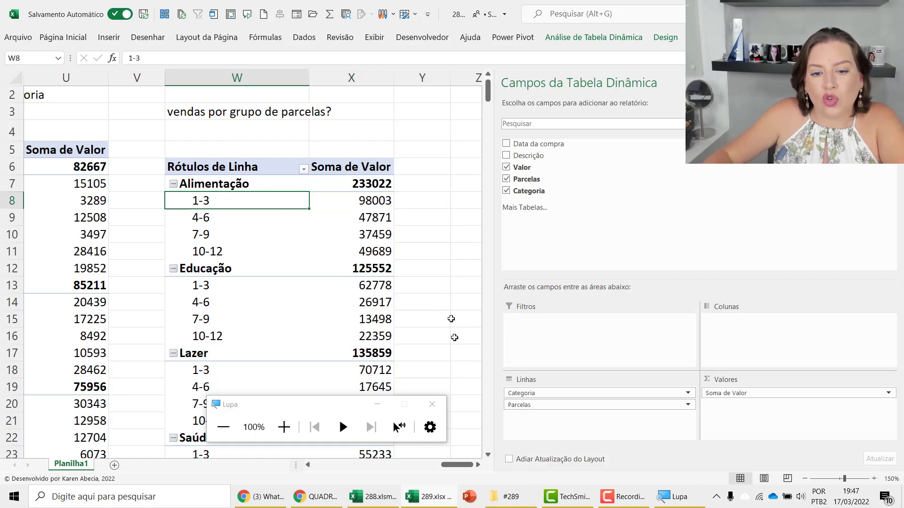
- Close the magnifier window and review the Base de dados table and the list of pivot table topics beside it
left_click(433, 404)
left_click(442, 329)
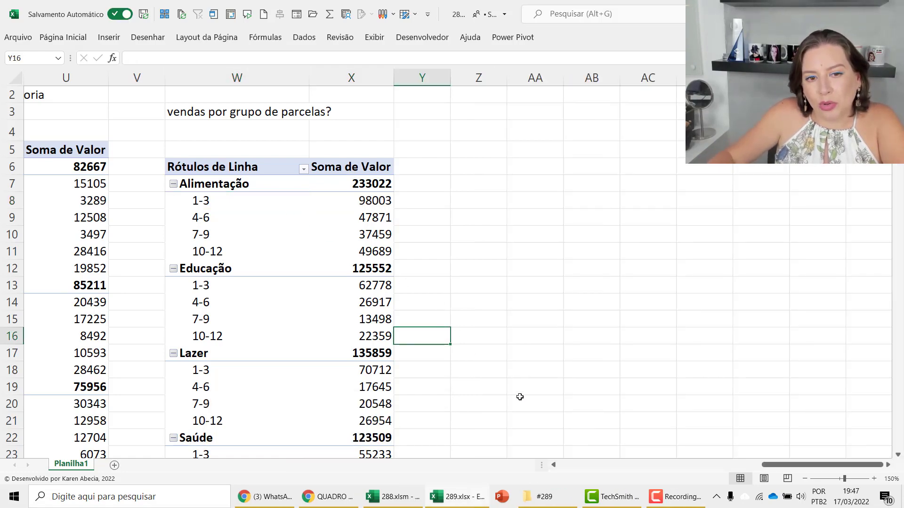
left_click(693, 465)
left_click_drag(695, 467, 557, 474)
left_click_drag(384, 208, 835, 302)
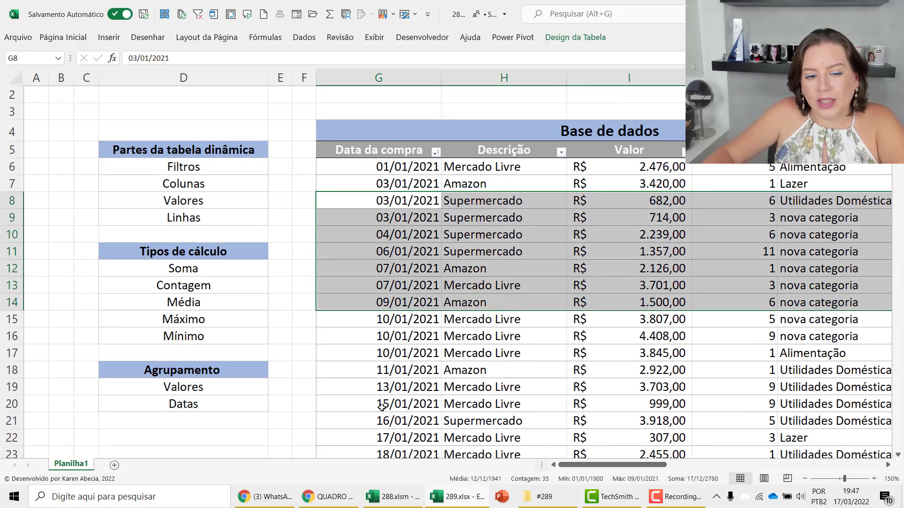
left_click_drag(146, 121, 177, 419)
left_click(351, 346)
- Refresh the pivot table that groups Valor by Categoria and Parcelas ranges
left_click_drag(564, 468, 804, 458)
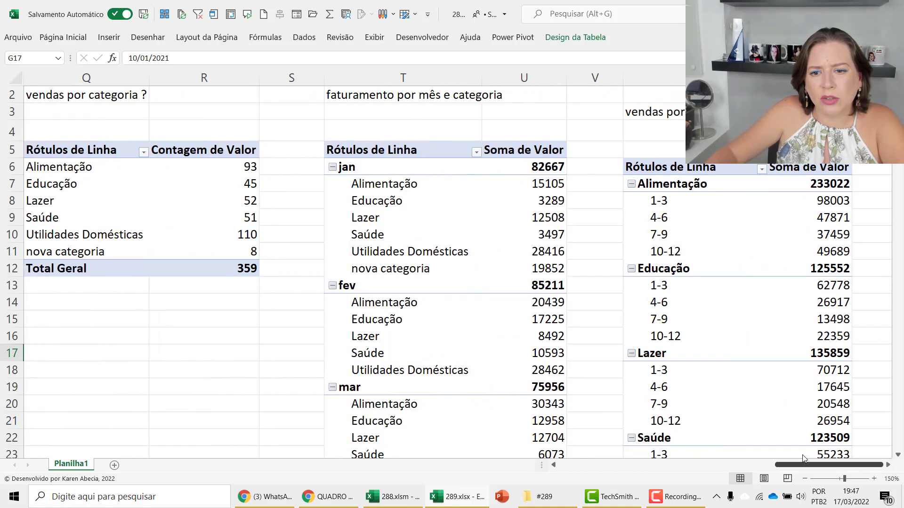
right_click(667, 214)
left_click(688, 261)
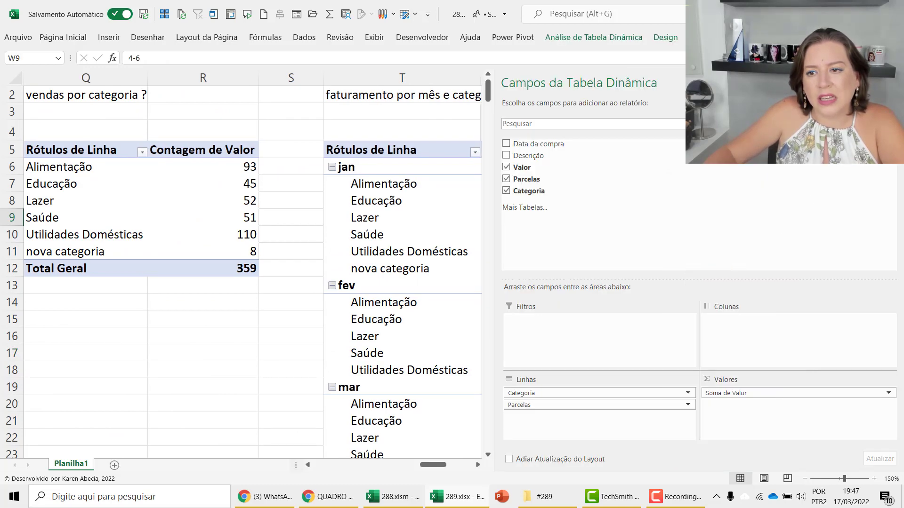
- Bring the pivot tables into view together at 90% zoom and refresh all of the workbook's data at once
left_click(806, 480)
left_click(806, 480)
left_click(805, 480)
left_click(805, 480)
left_click(806, 480)
left_click(806, 479)
left_click(410, 294)
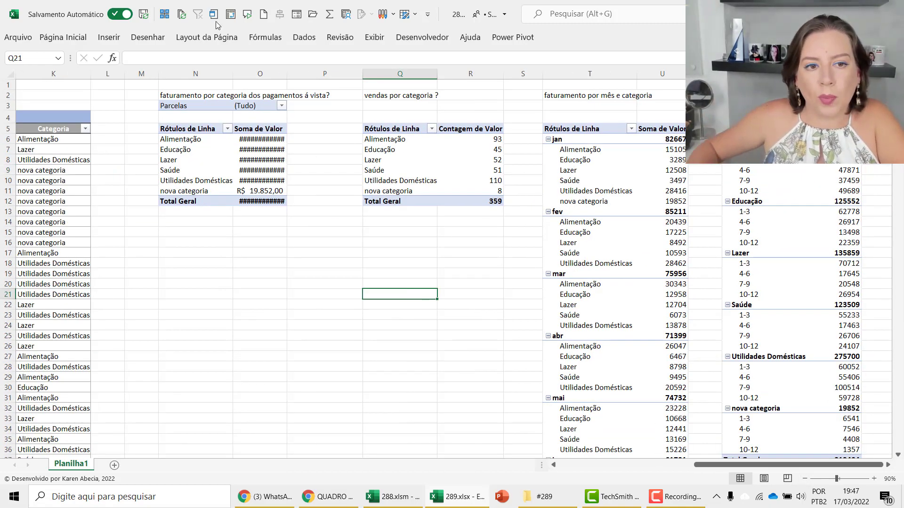
left_click(308, 42)
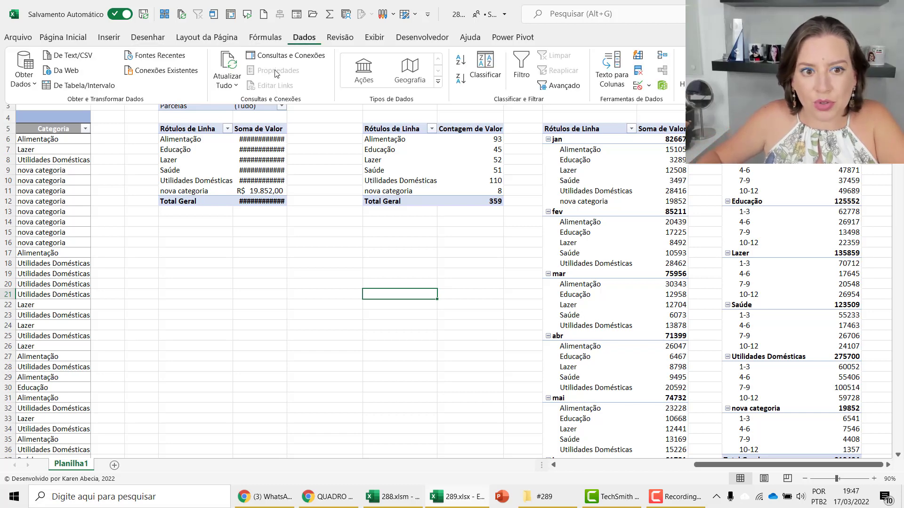
left_click(235, 87)
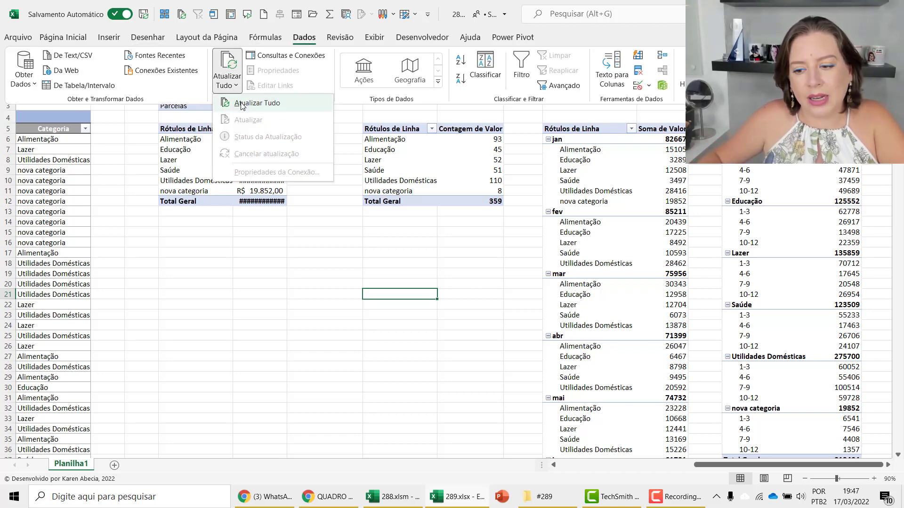
left_click(256, 103)
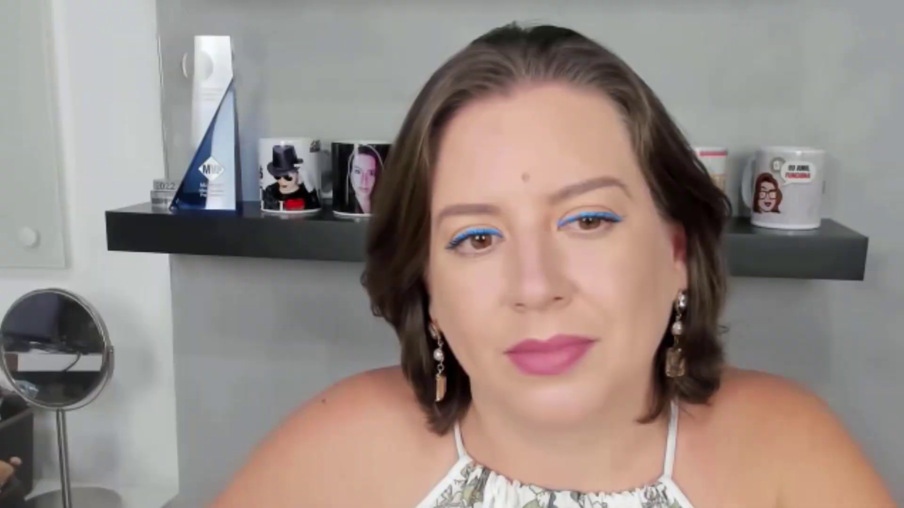